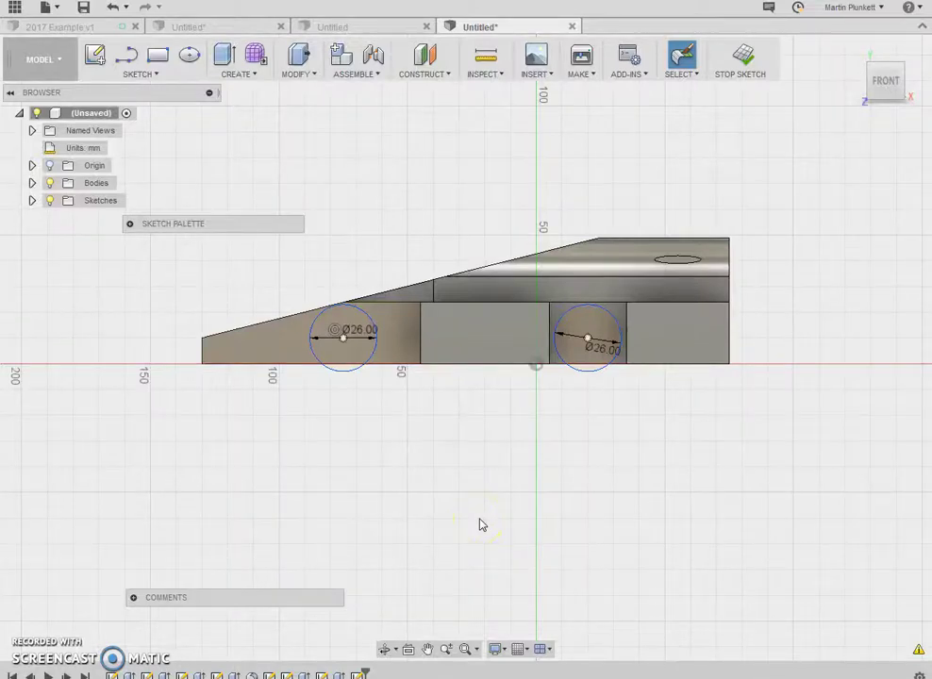
- From the Home view, select the front Ø26 wheel circle's centre circle, crescent and large region profiles
click(438, 514)
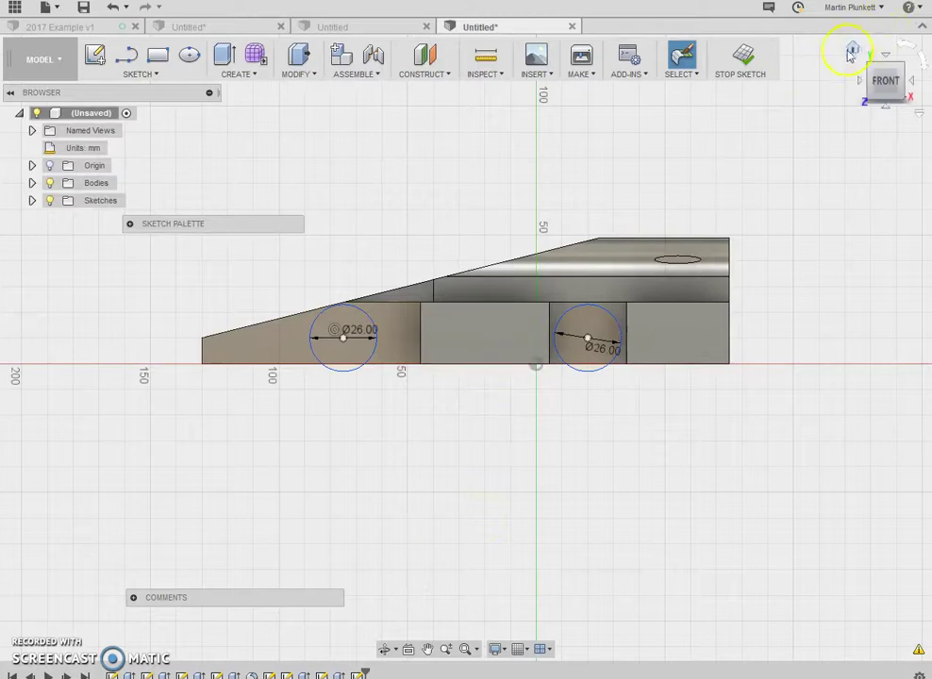
click(851, 52)
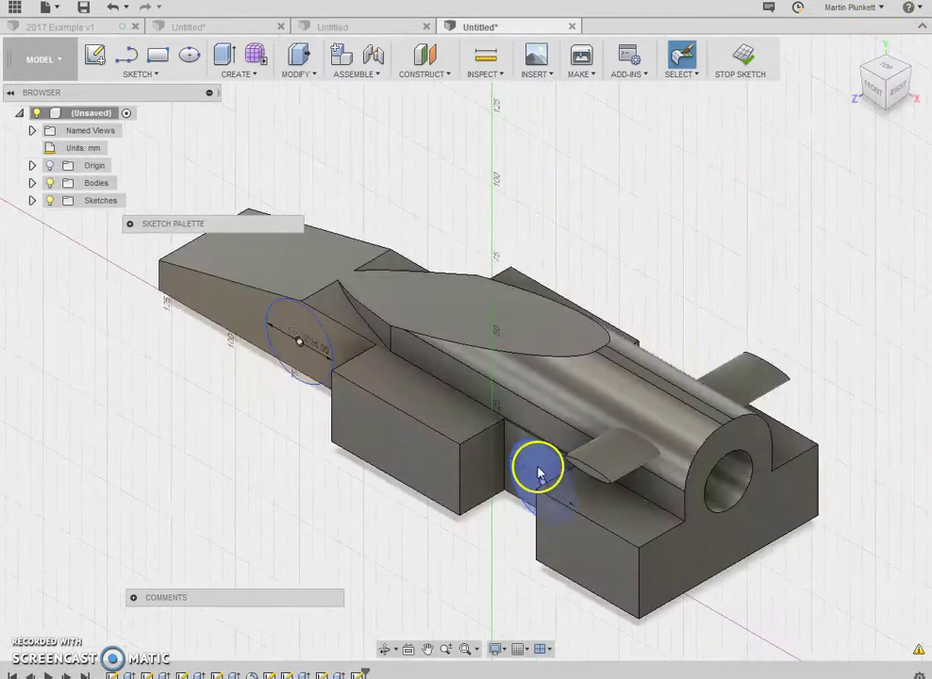
click(535, 474)
click(300, 340)
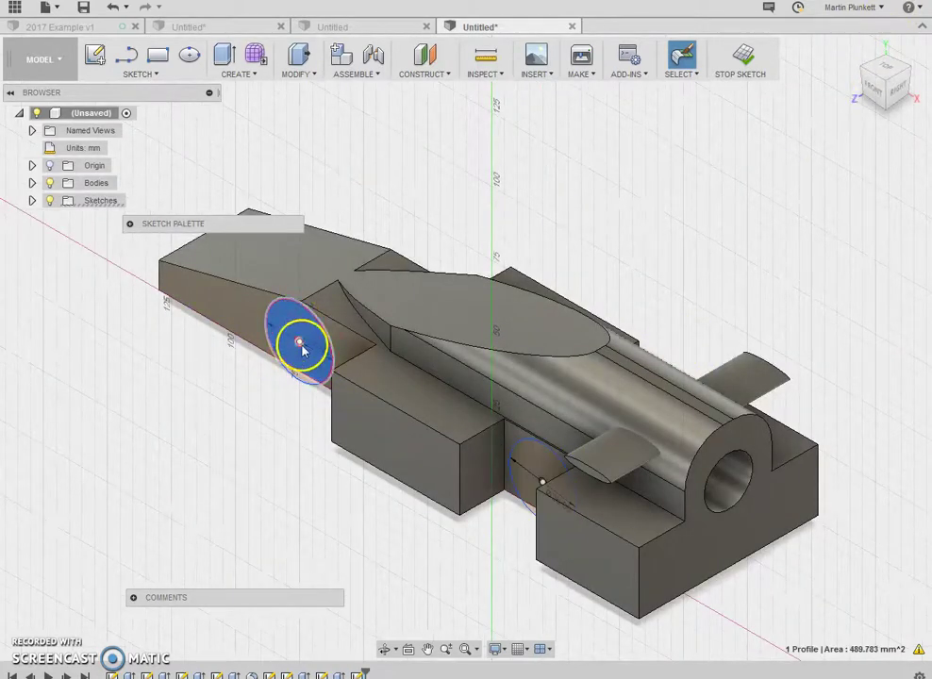
scroll(300, 341, up, 5)
scroll(293, 330, up, 3)
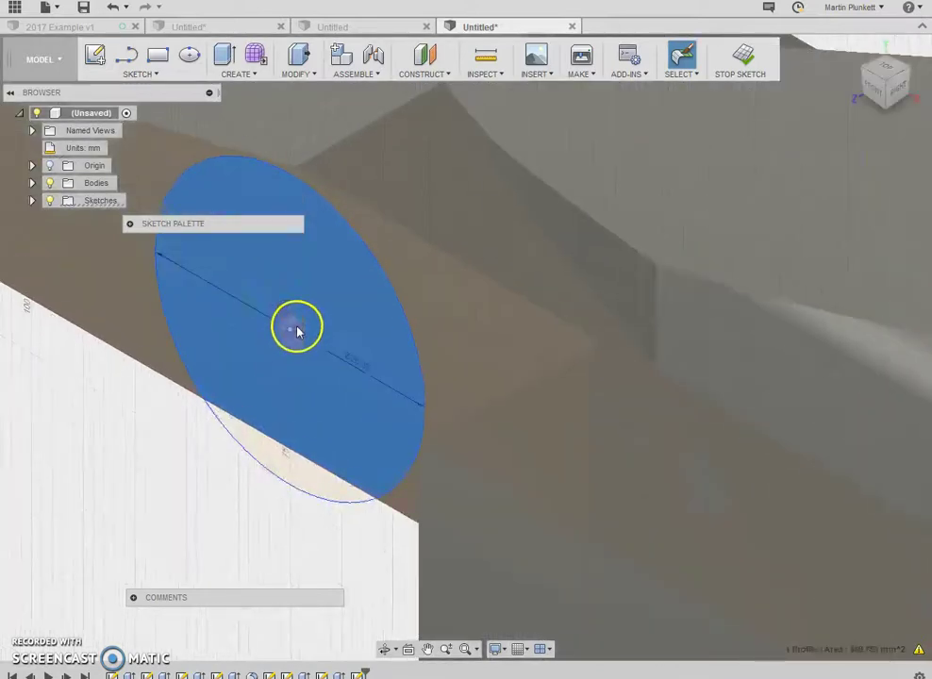
click(297, 329)
scroll(297, 330, up, 2)
click(292, 466)
click(307, 393)
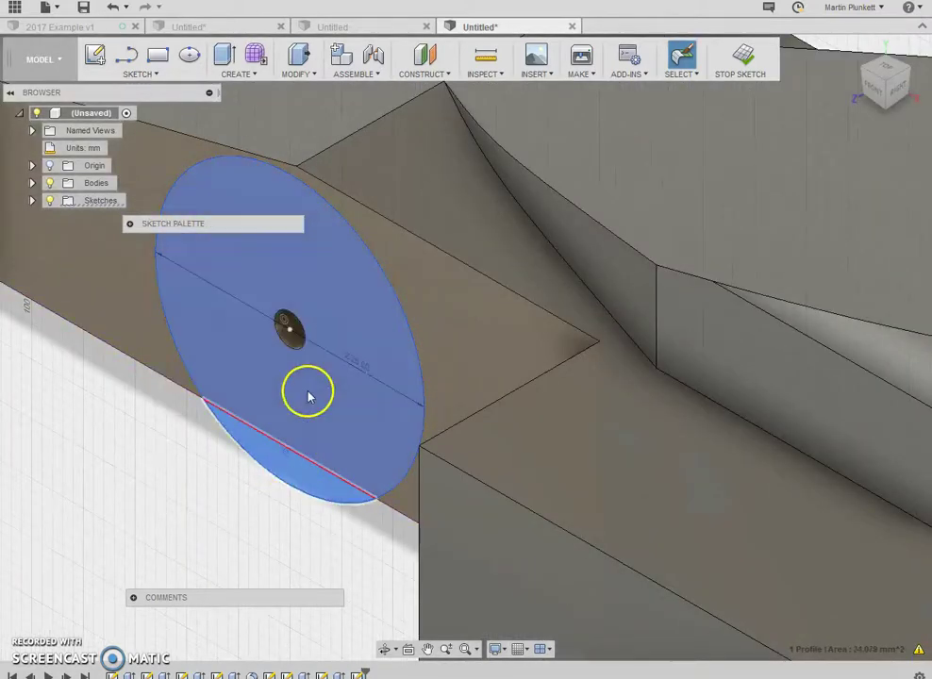
ctrl+click(293, 335)
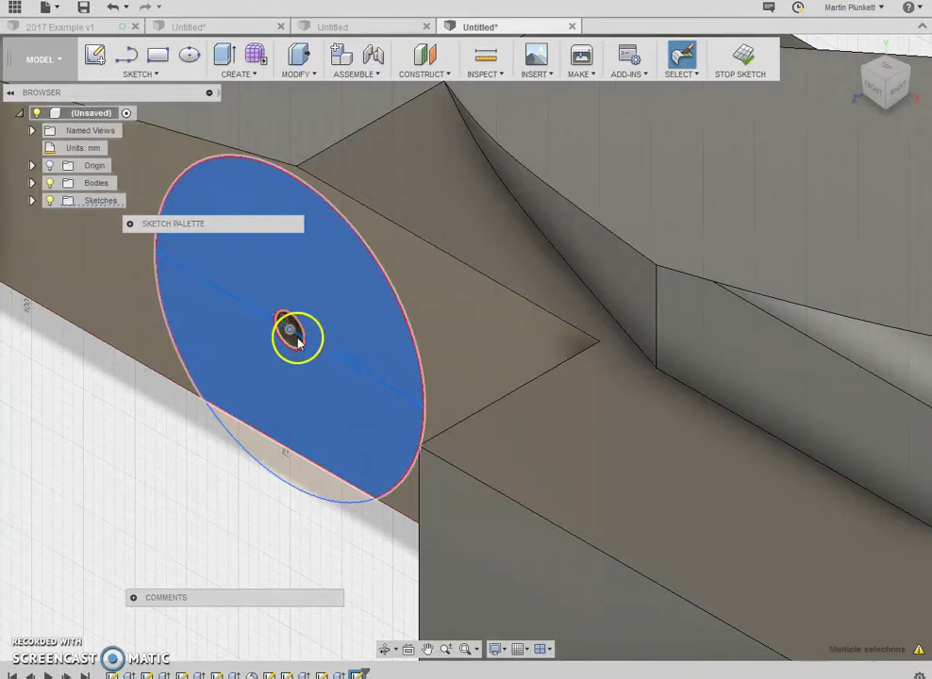
click(294, 341)
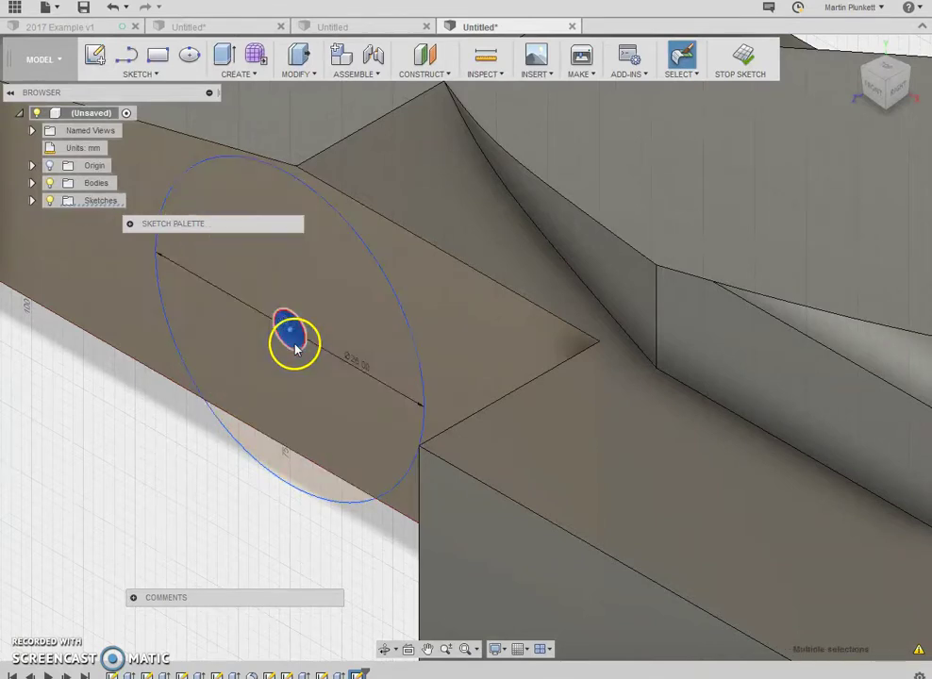
ctrl+click(304, 384)
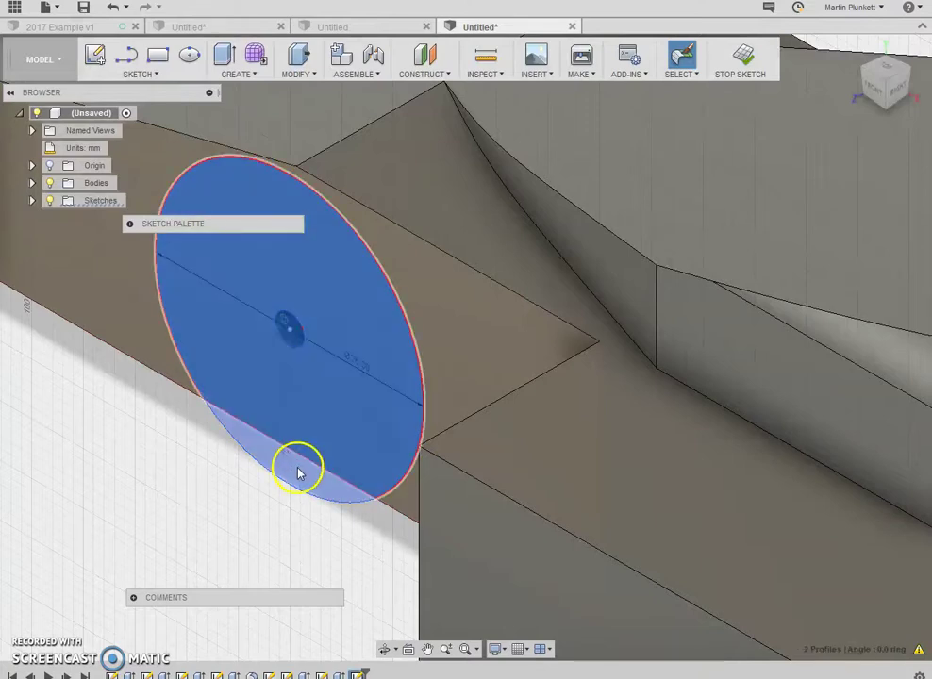
- Add the rear wheel circle's full profile to the selection
shift+middle_drag(298, 469, 349, 442)
scroll(352, 426, down, 5)
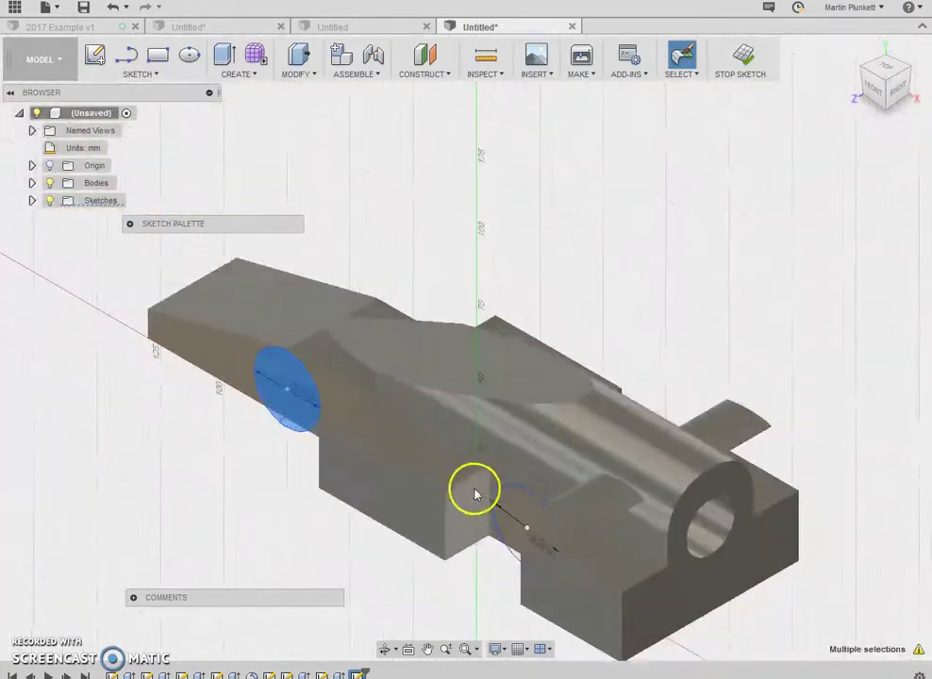
scroll(575, 518, up, 3)
ctrl+click(558, 512)
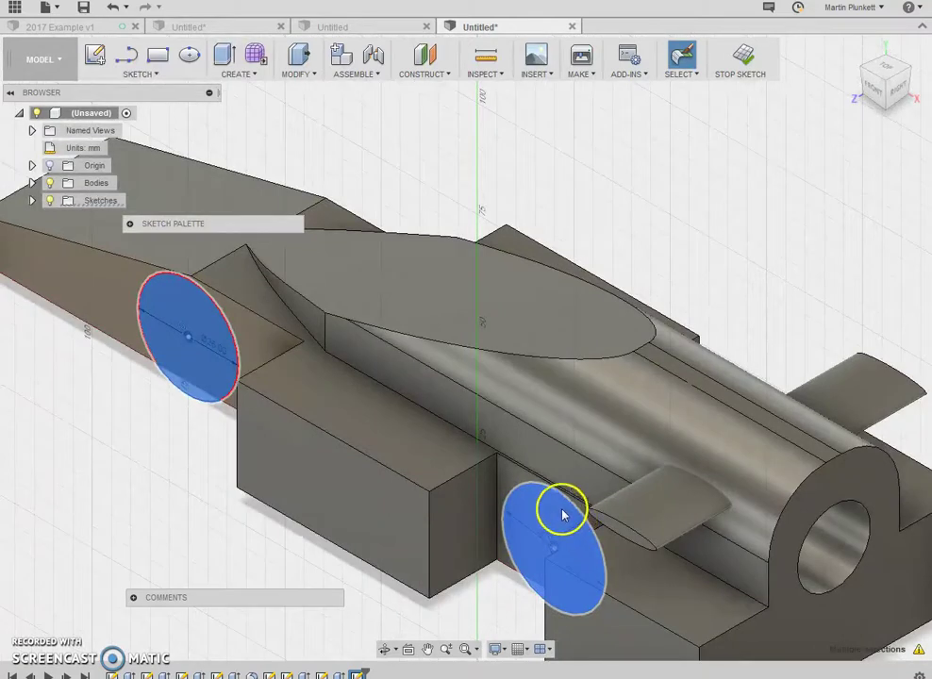
- Extrude both Ø26 wheel circles 15 mm outward with the Join operation
click(226, 63)
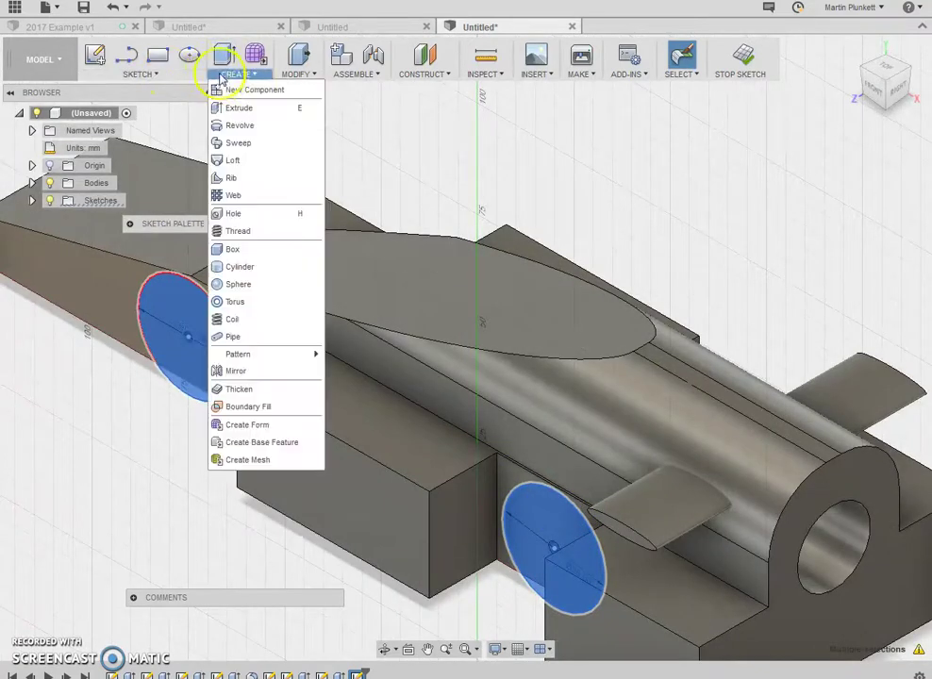
click(226, 100)
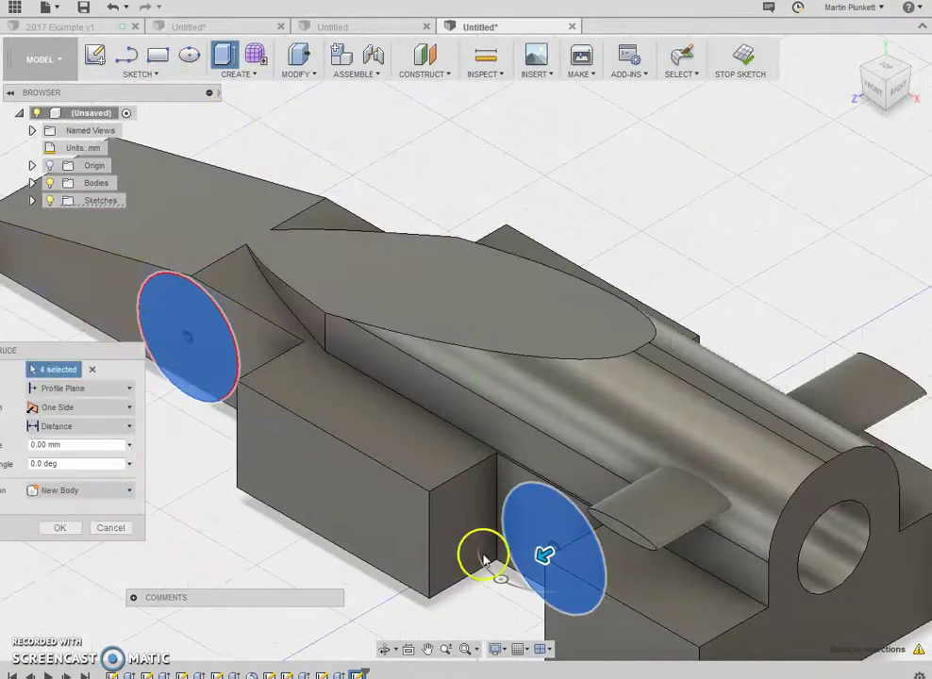
drag(535, 560, 483, 589)
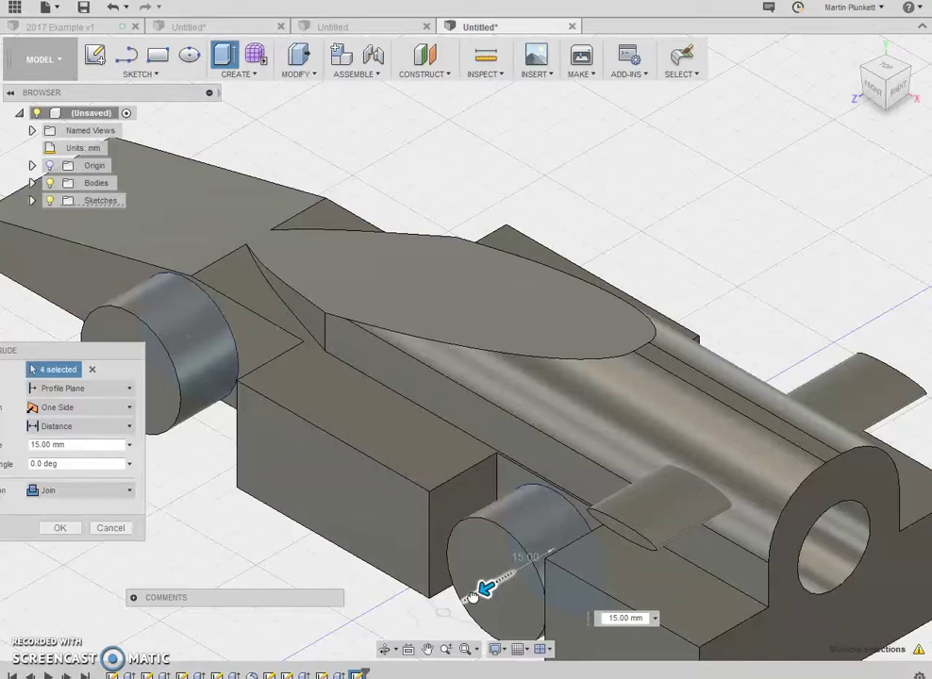
mouse_move(483, 588)
mouse_down()
mouse_move(467, 599)
mouse_move(483, 589)
mouse_up()
click(59, 529)
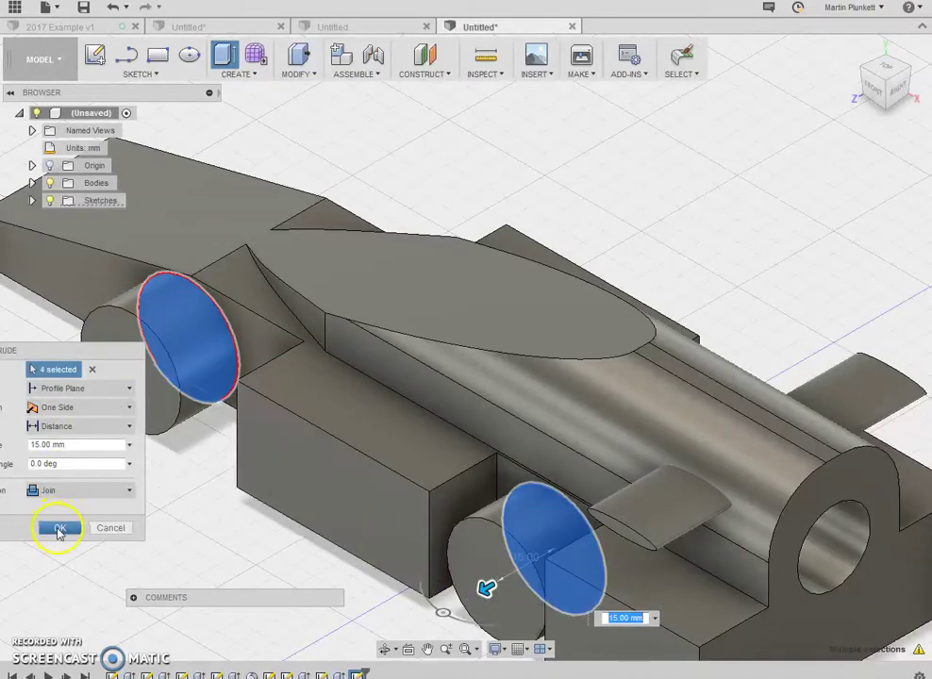
- Select the end and curved side faces of both front and rear wheels
scroll(415, 275, down, 5)
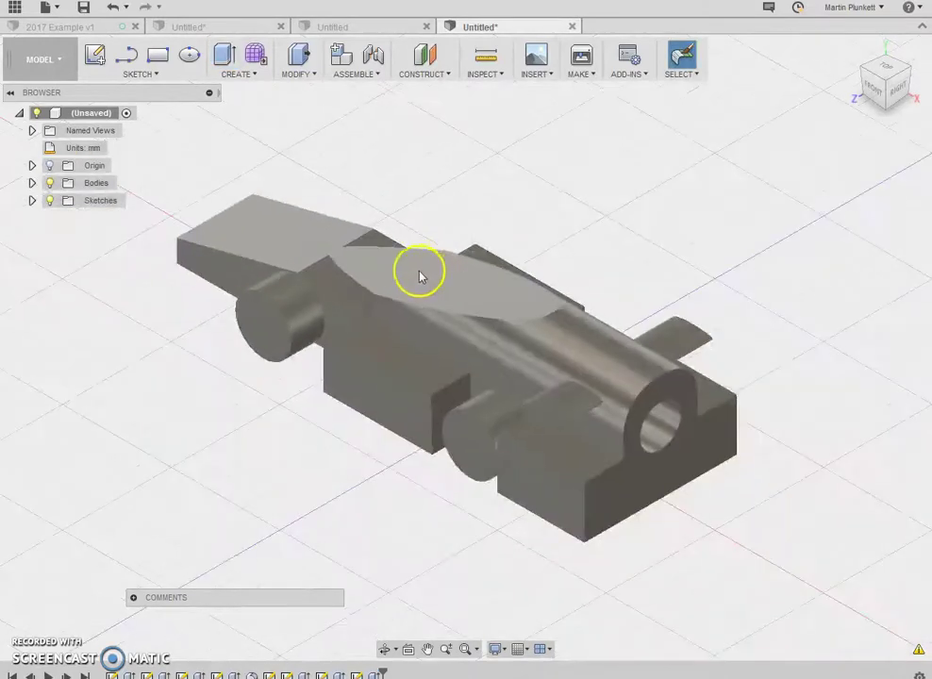
click(307, 311)
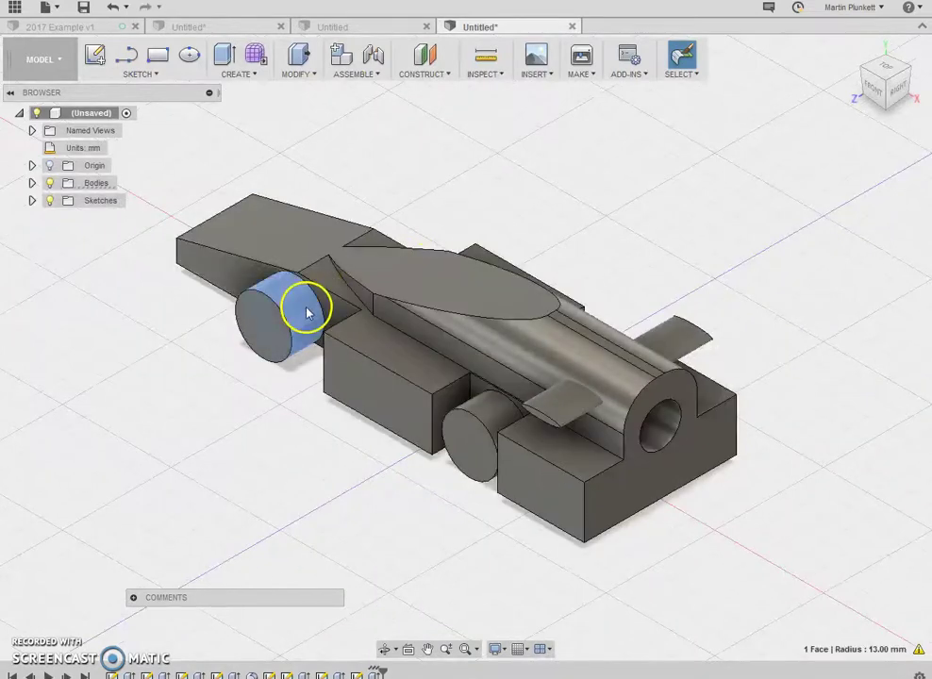
click(291, 320)
click(474, 436)
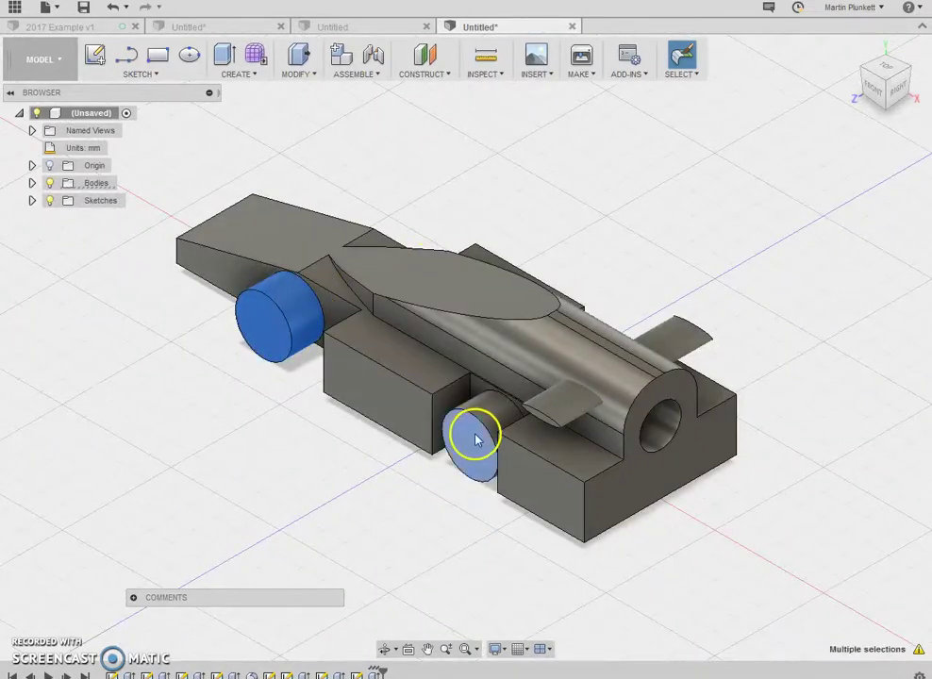
click(486, 414)
- Mirror the selected wheel faces across the car's centre plane
click(150, 76)
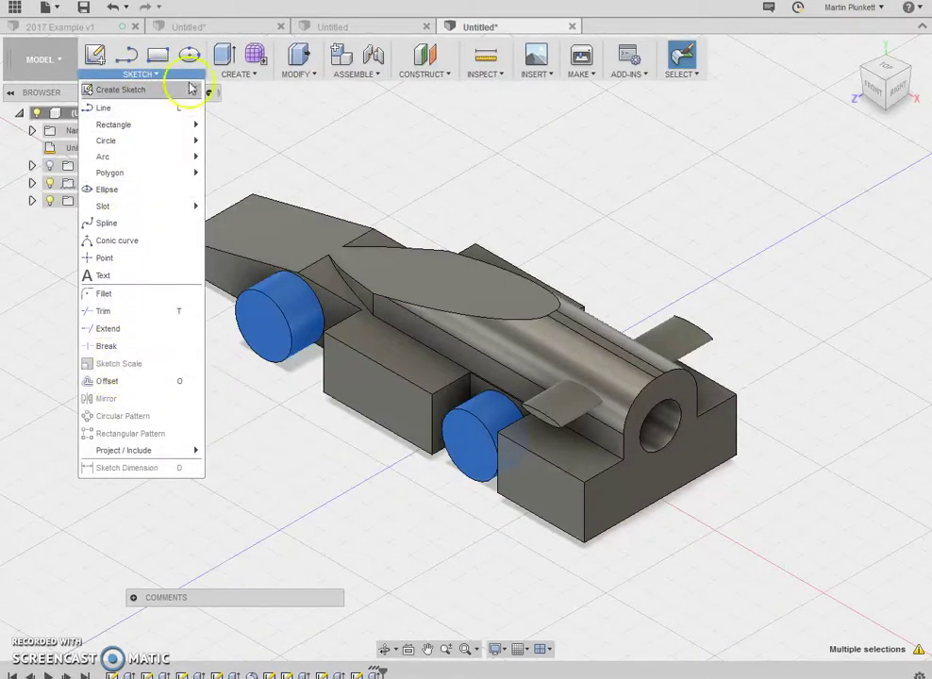
click(236, 73)
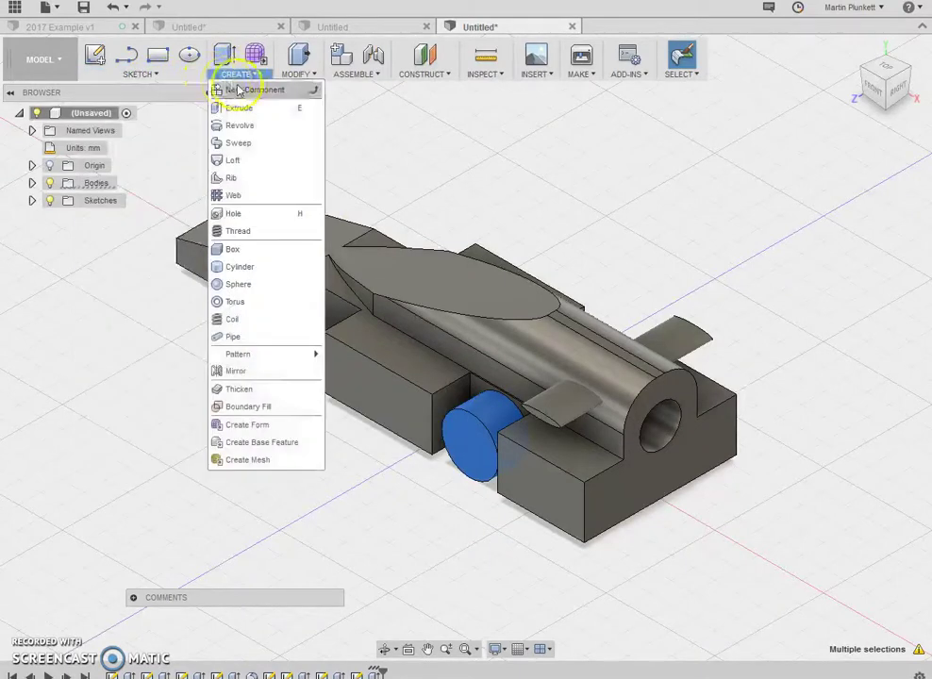
click(236, 371)
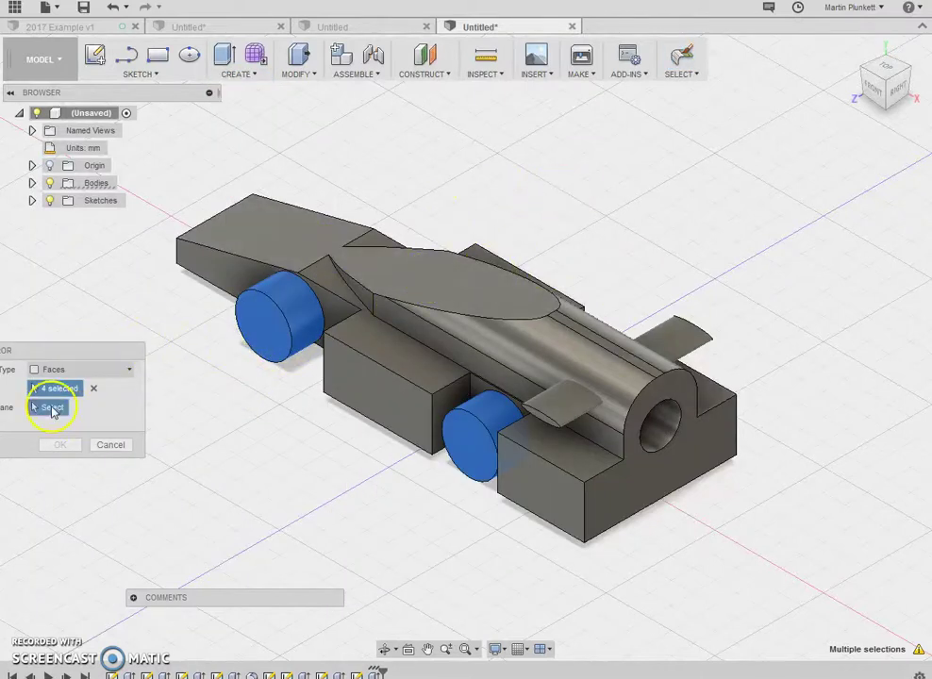
click(52, 408)
scroll(509, 374, down, 5)
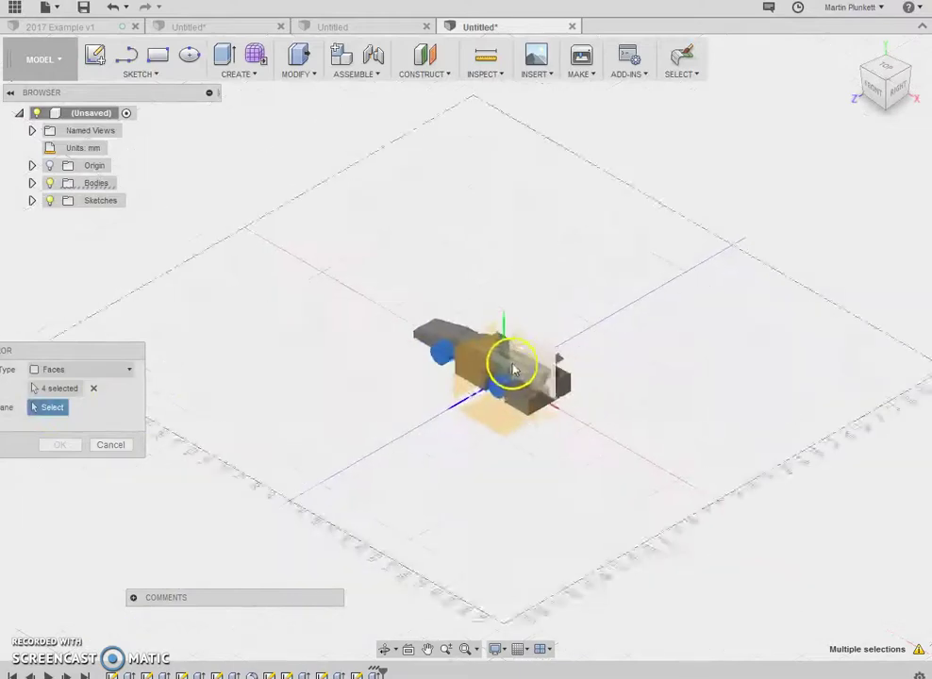
scroll(518, 356, down, 2)
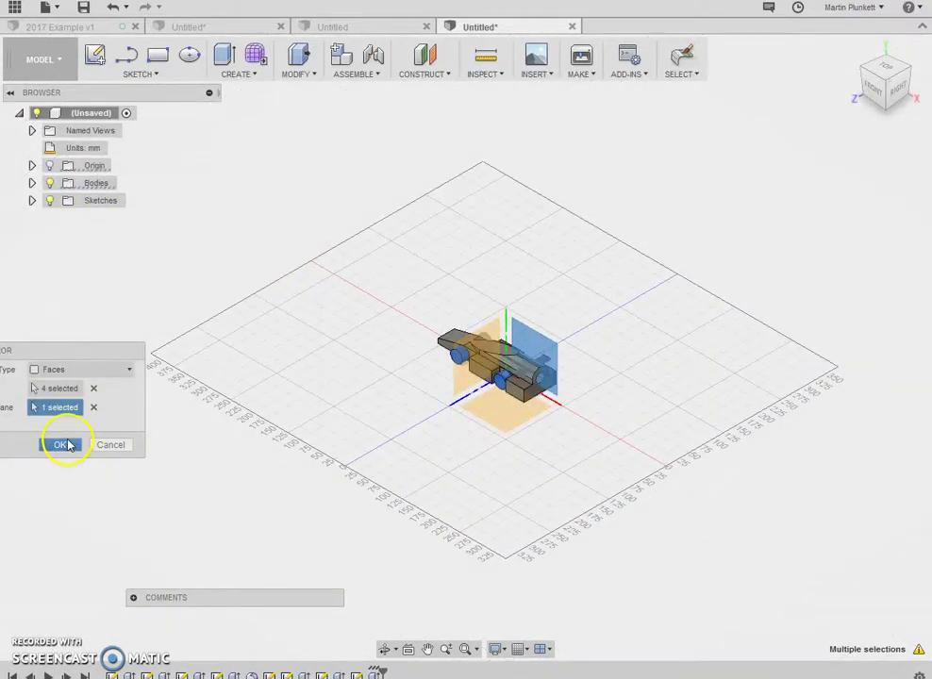
click(60, 444)
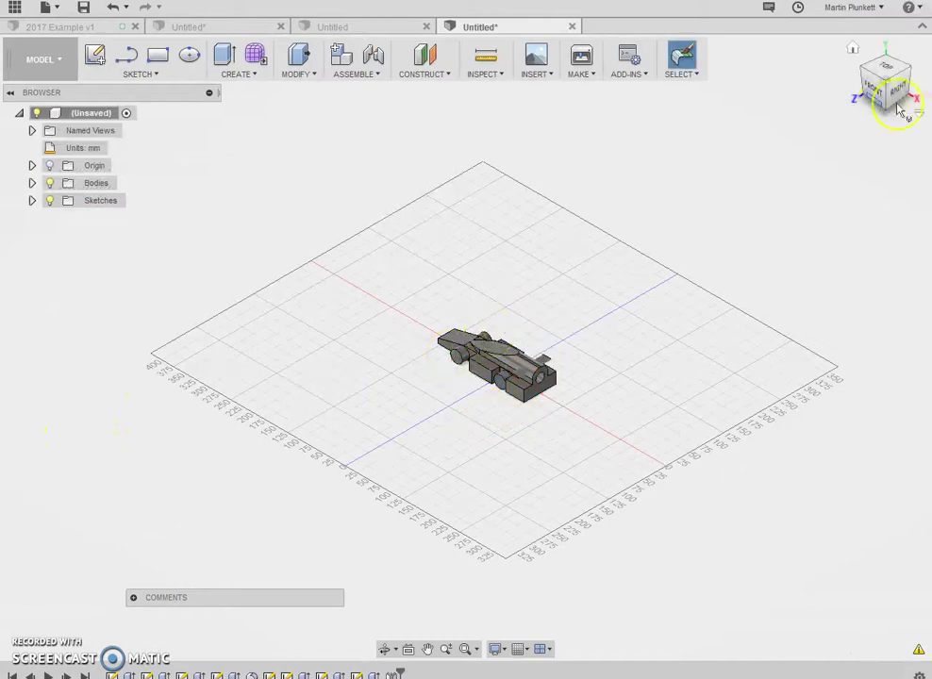
- Inspect the four-wheeled car from top and front views, then reopen a car sketch for editing
drag(886, 83, 578, 288)
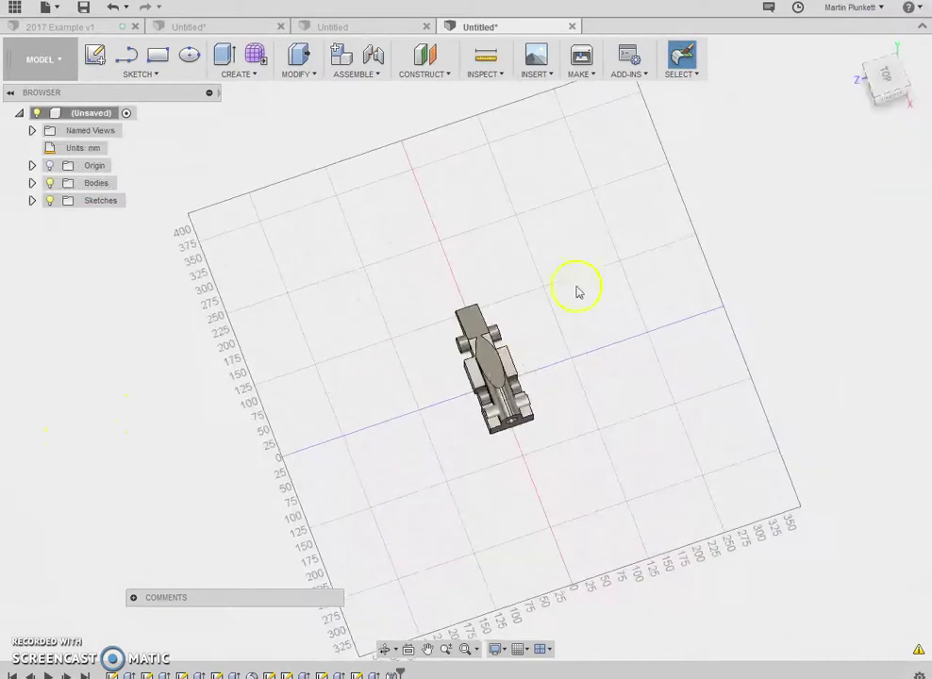
scroll(487, 376, up, 8)
scroll(499, 368, down, 5)
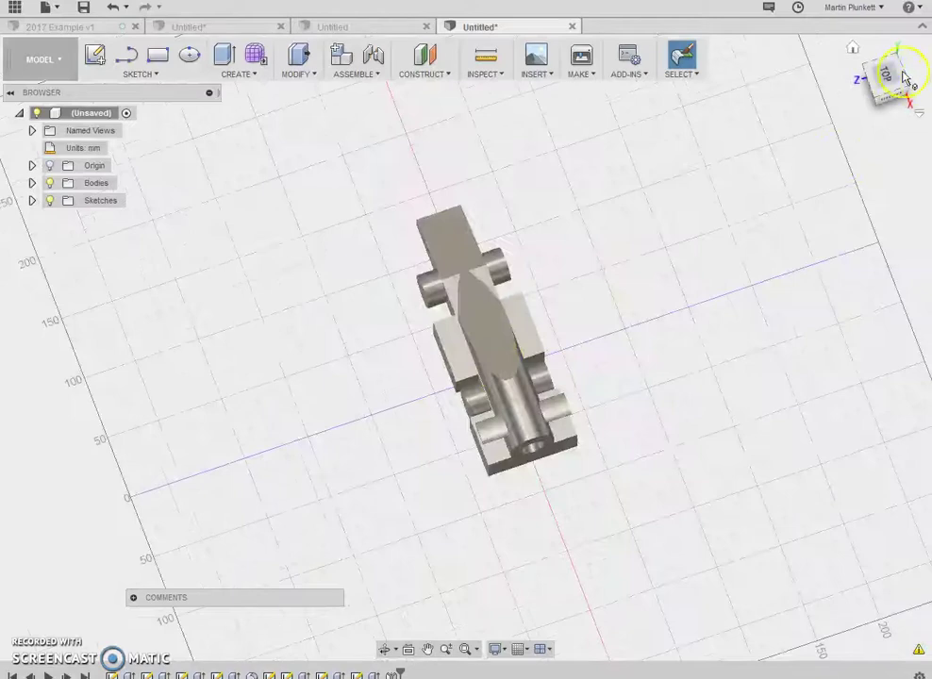
drag(898, 69, 83, 100)
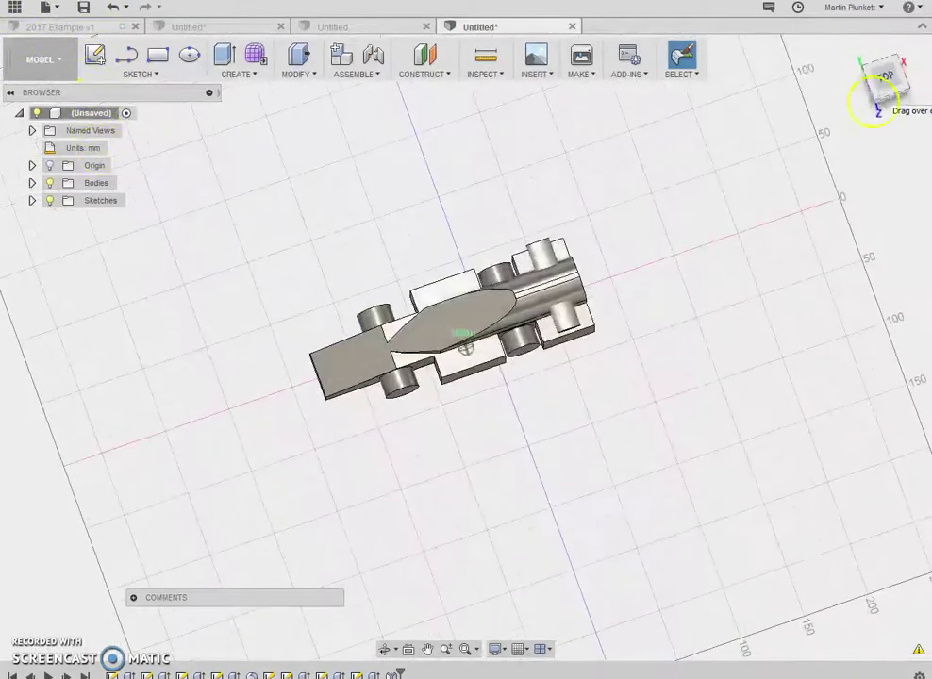
scroll(415, 405, up, 10)
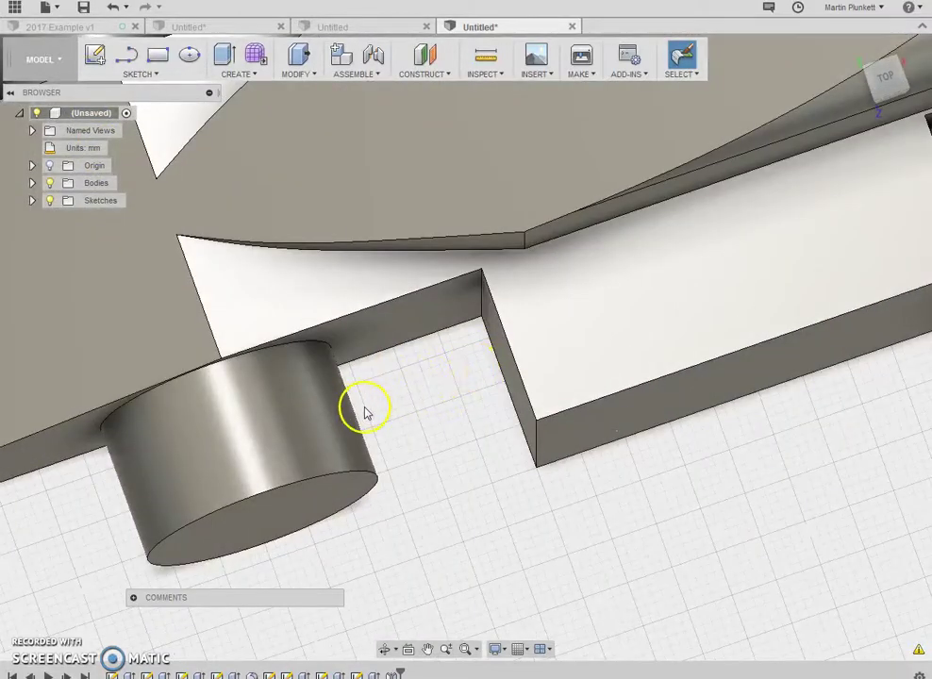
scroll(407, 407, down, 8)
scroll(459, 347, up, 2)
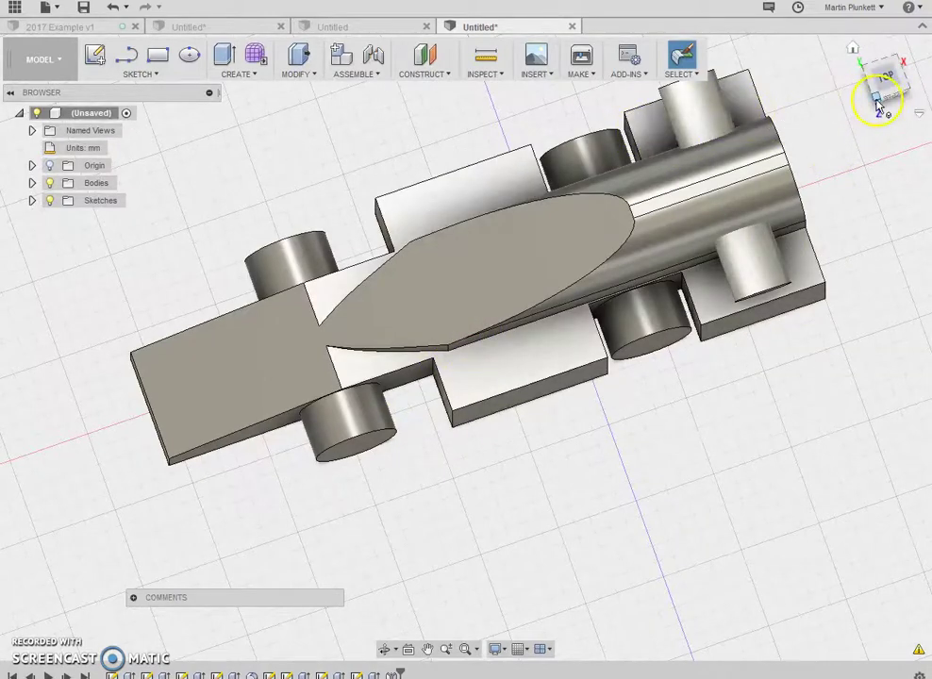
mouse_move(877, 103)
mouse_down()
mouse_move(875, 66)
mouse_move(896, 37)
mouse_move(889, 28)
mouse_up()
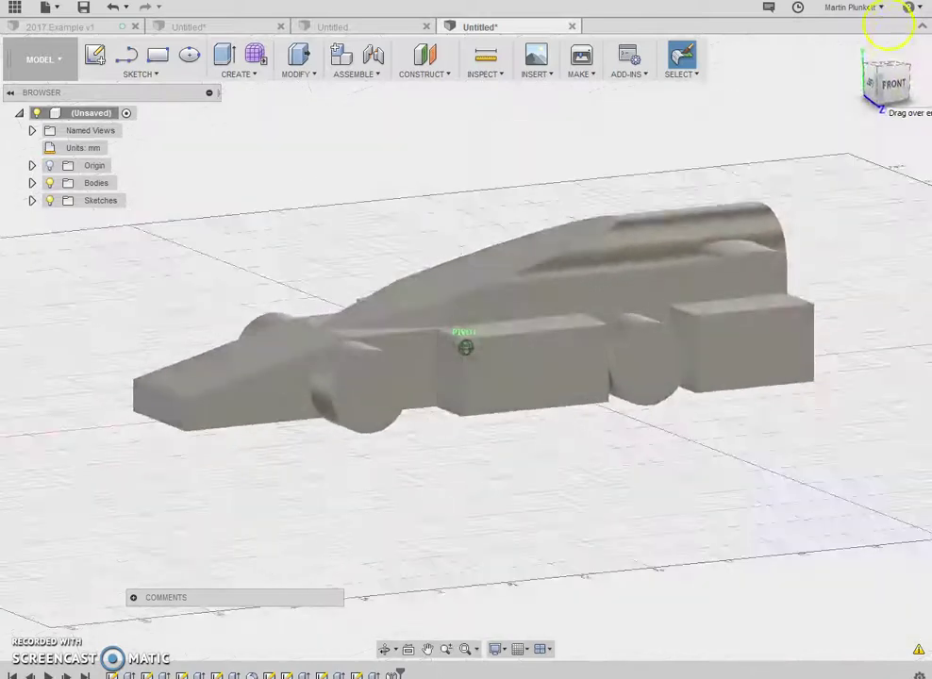
double_click(262, 399)
key(l)
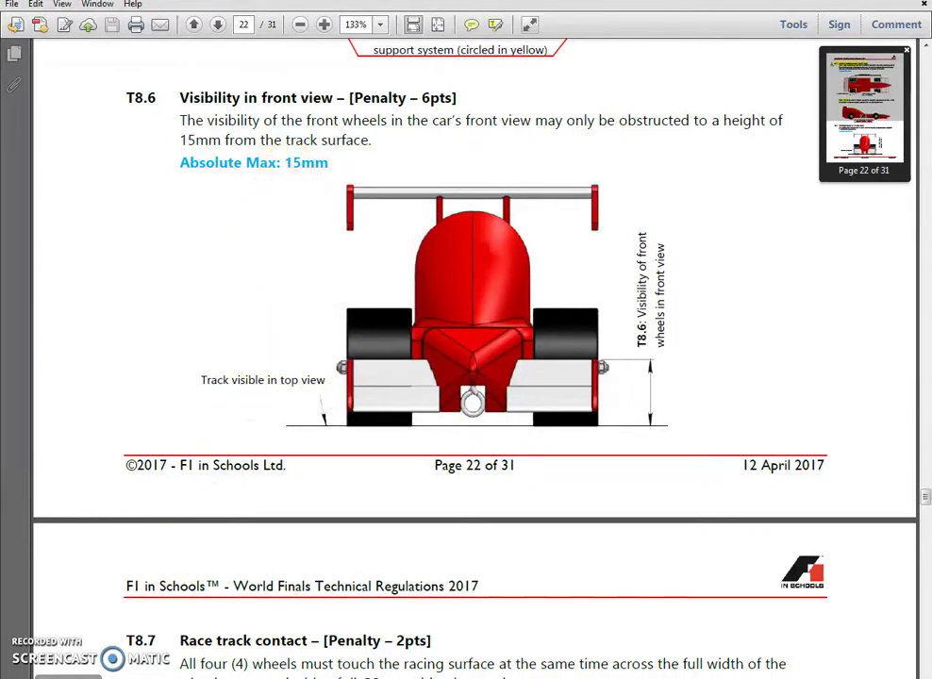
key(alt+Tab)
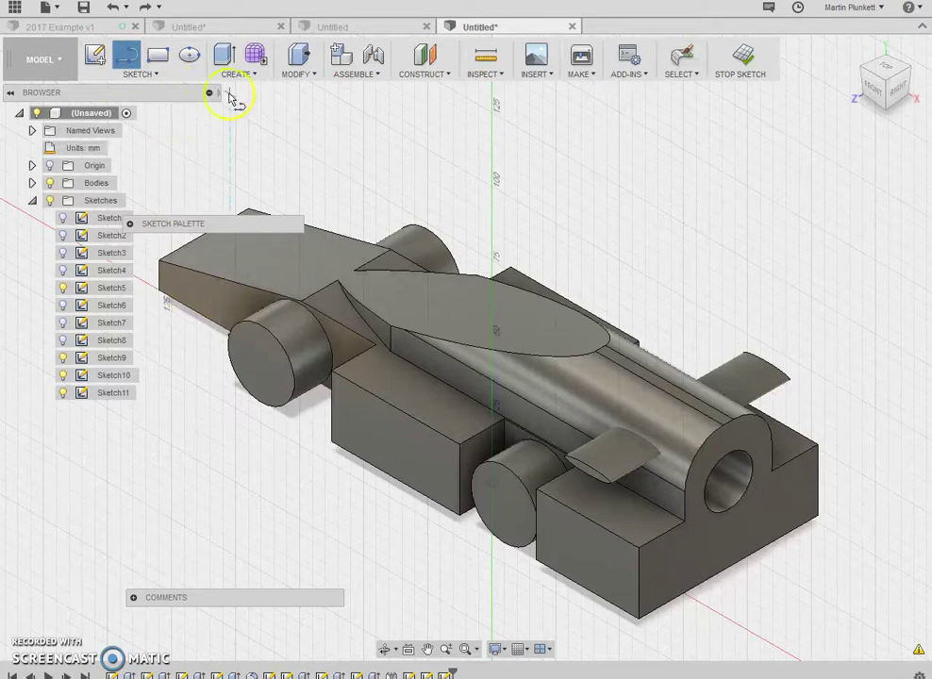
- Finish the current sketch and select the car's front side profile from the Home view
click(743, 60)
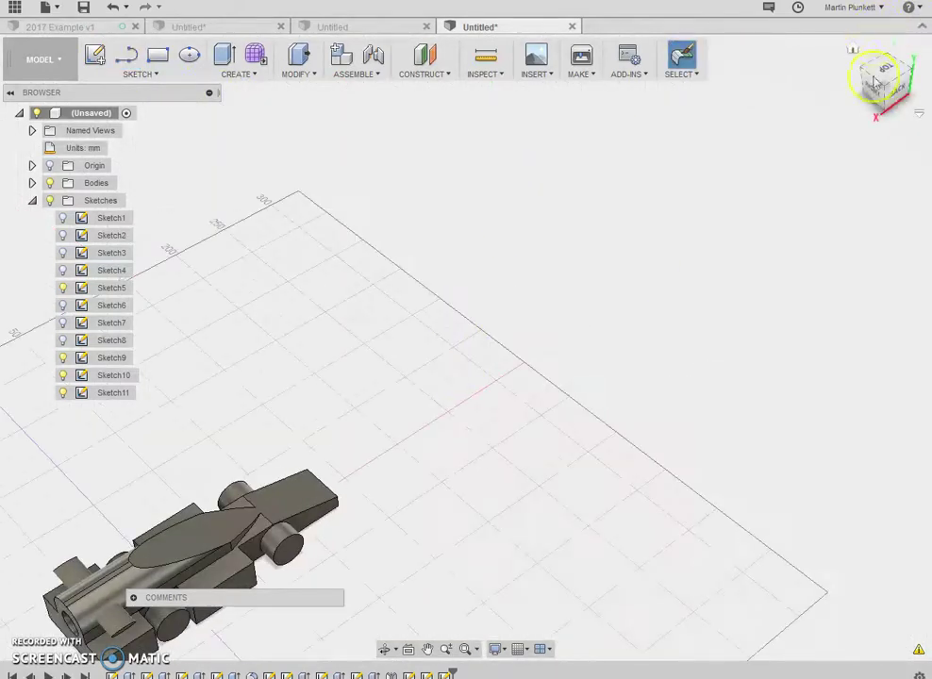
click(853, 49)
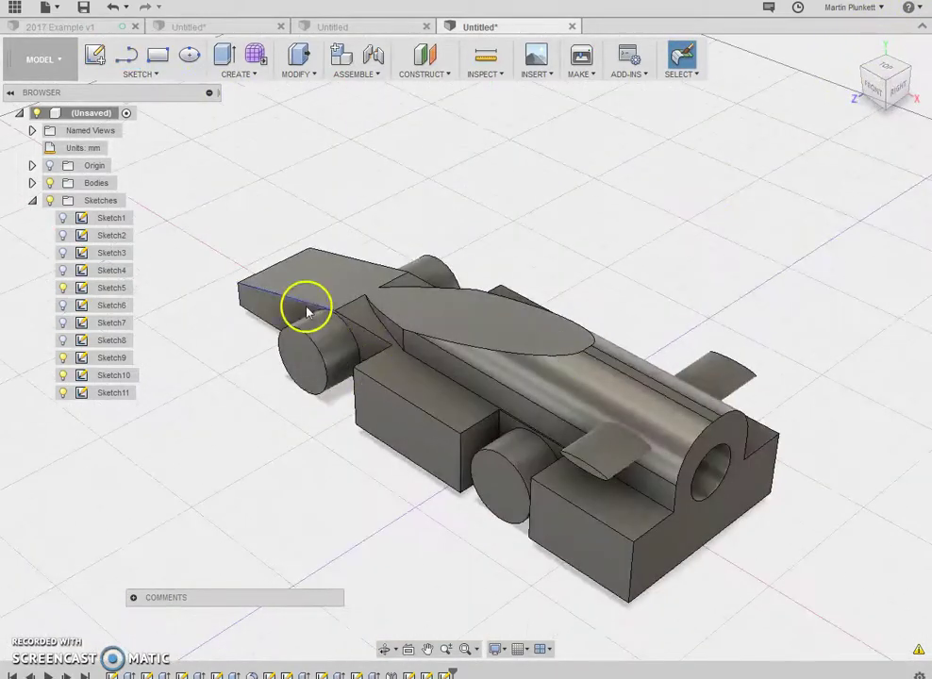
click(290, 317)
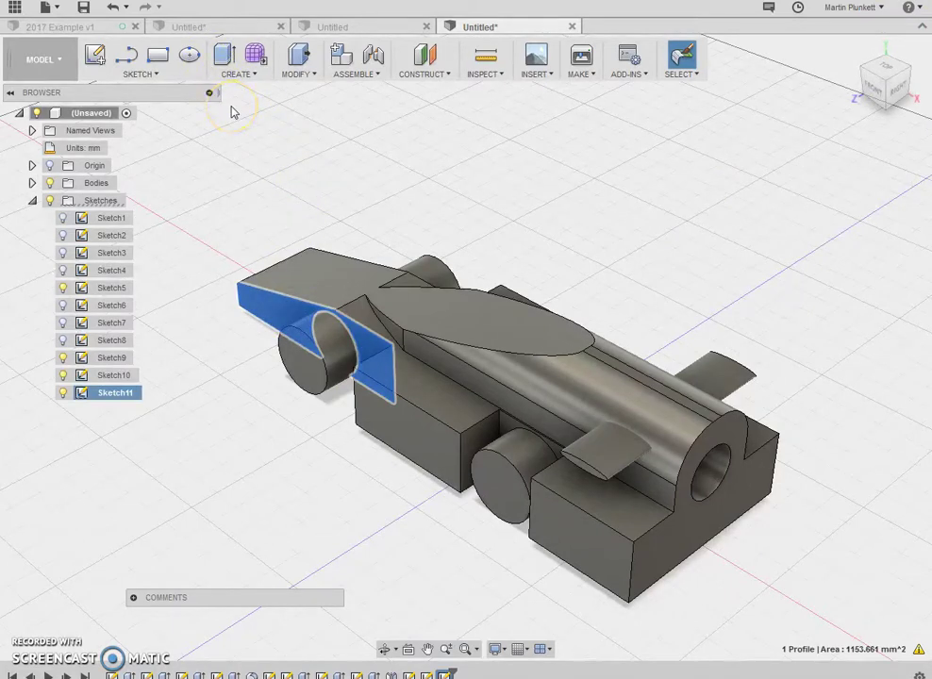
- Draw a line from the front wheel centre 18 mm forward, then 12 mm down
click(162, 77)
click(122, 102)
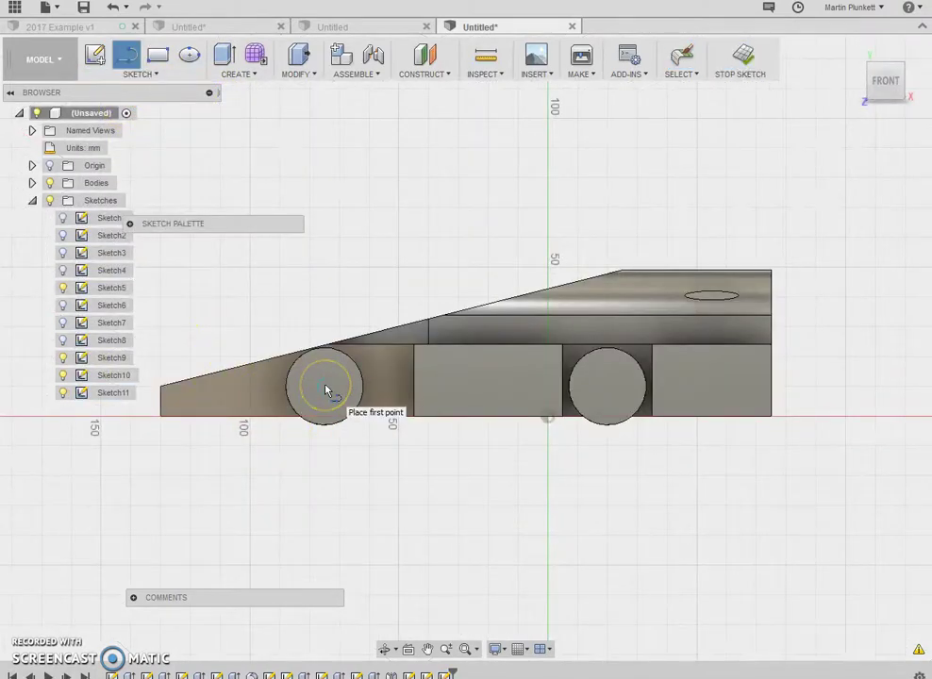
scroll(325, 389, up, 2)
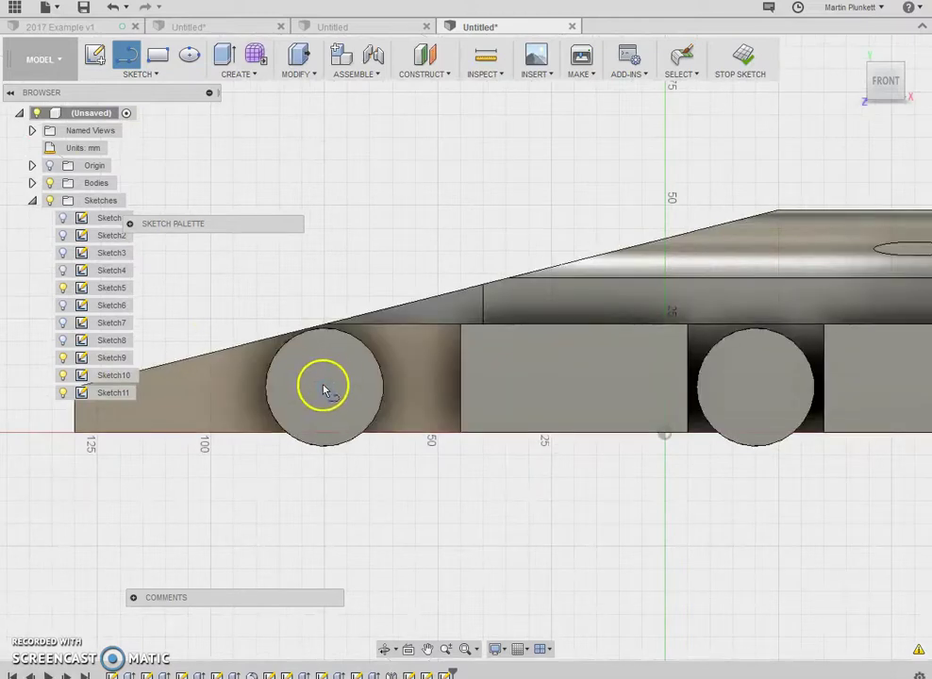
click(324, 387)
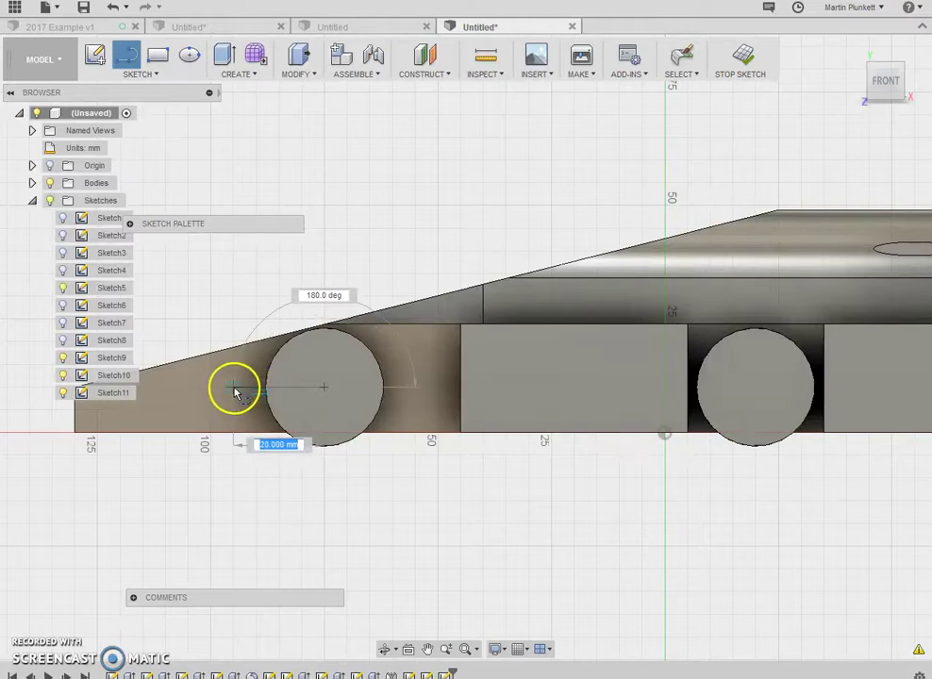
scroll(240, 391, up, 3)
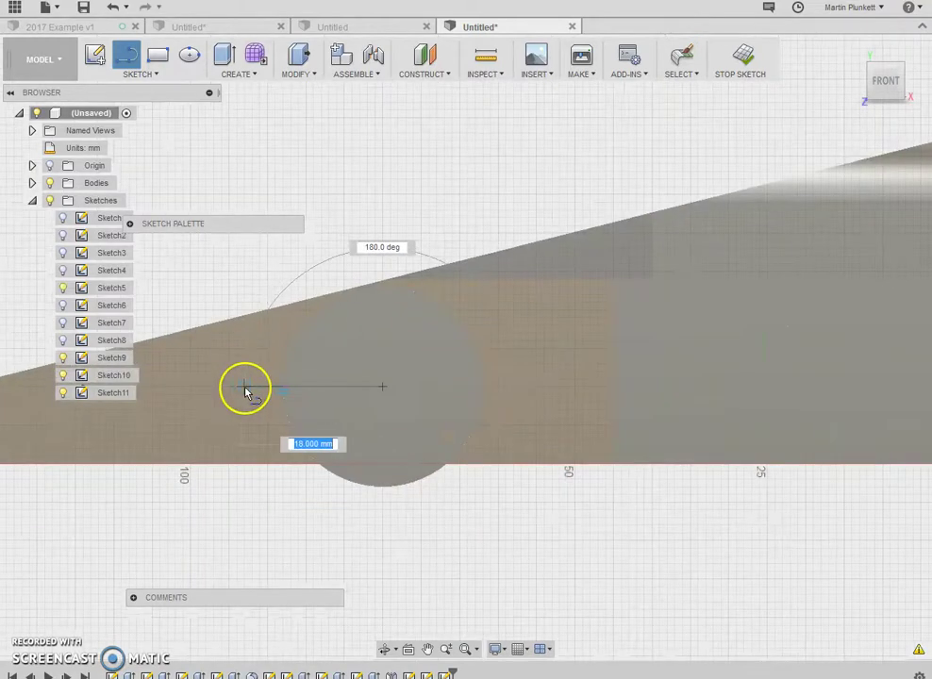
click(244, 389)
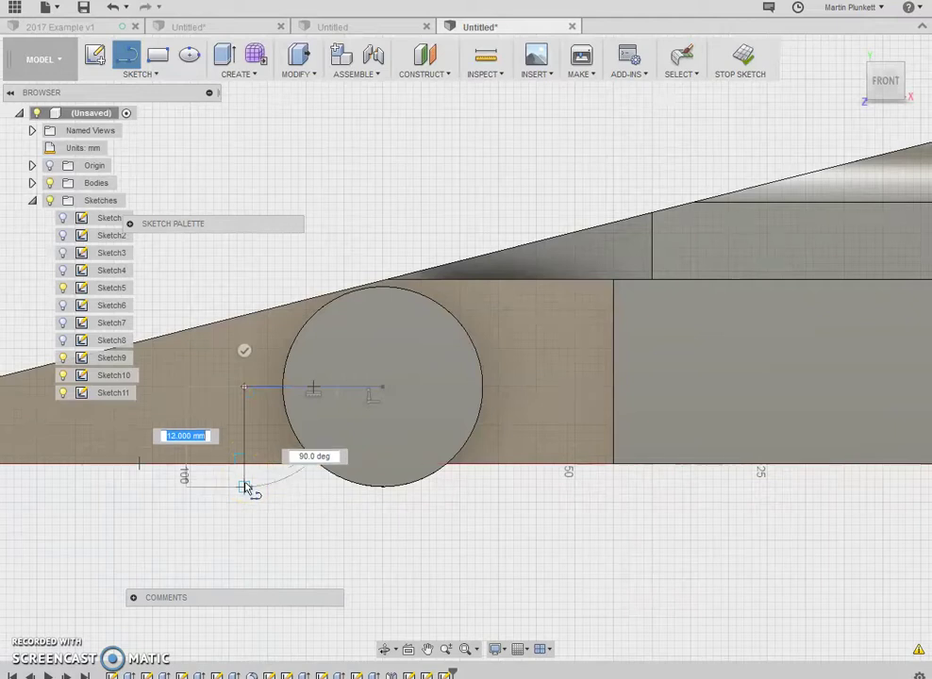
click(244, 487)
right_click(245, 485)
click(293, 487)
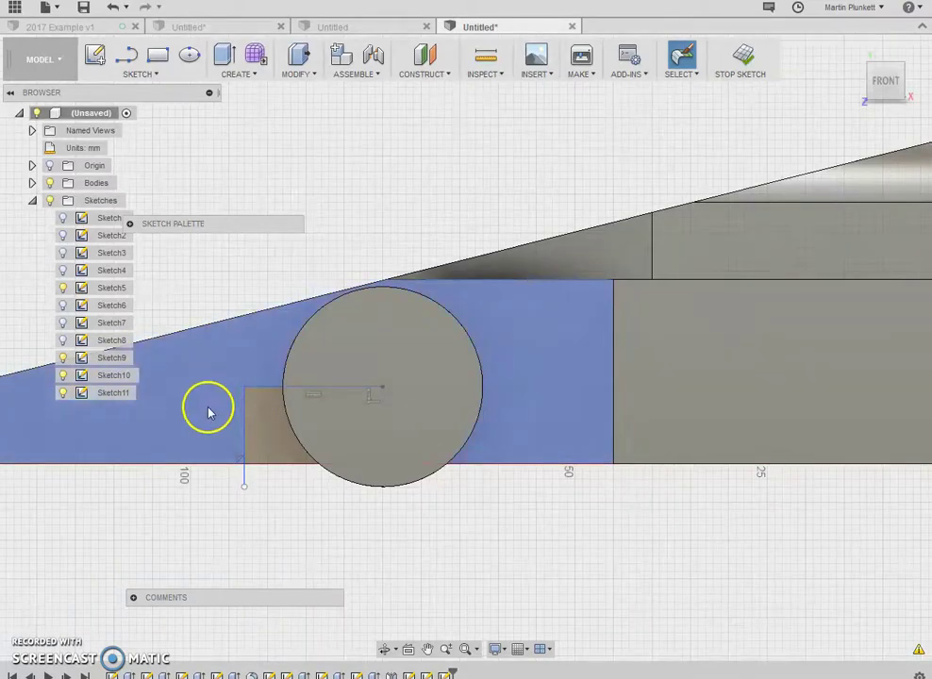
scroll(151, 406, down, 5)
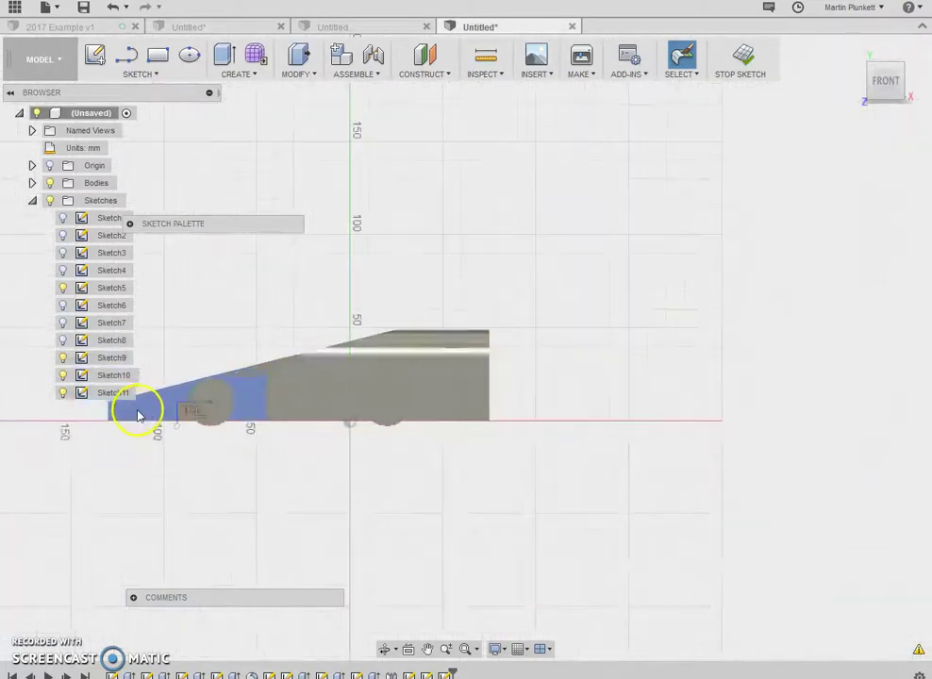
scroll(132, 412, up, 2)
scroll(129, 412, down, 1)
scroll(129, 412, up, 5)
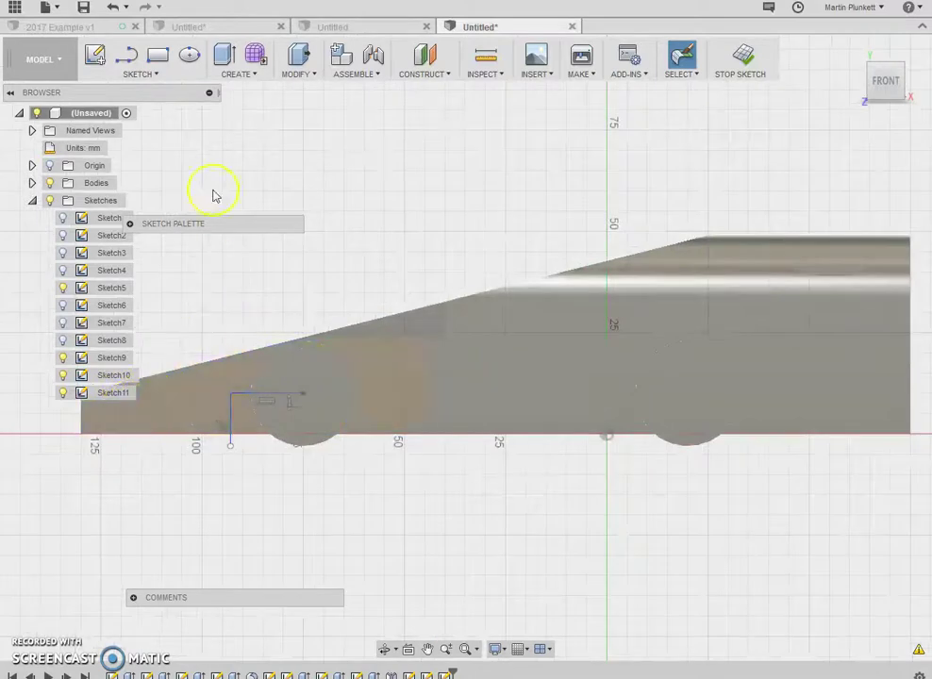
- Draw a small tilted ellipse near the front end of the side sketch
click(154, 75)
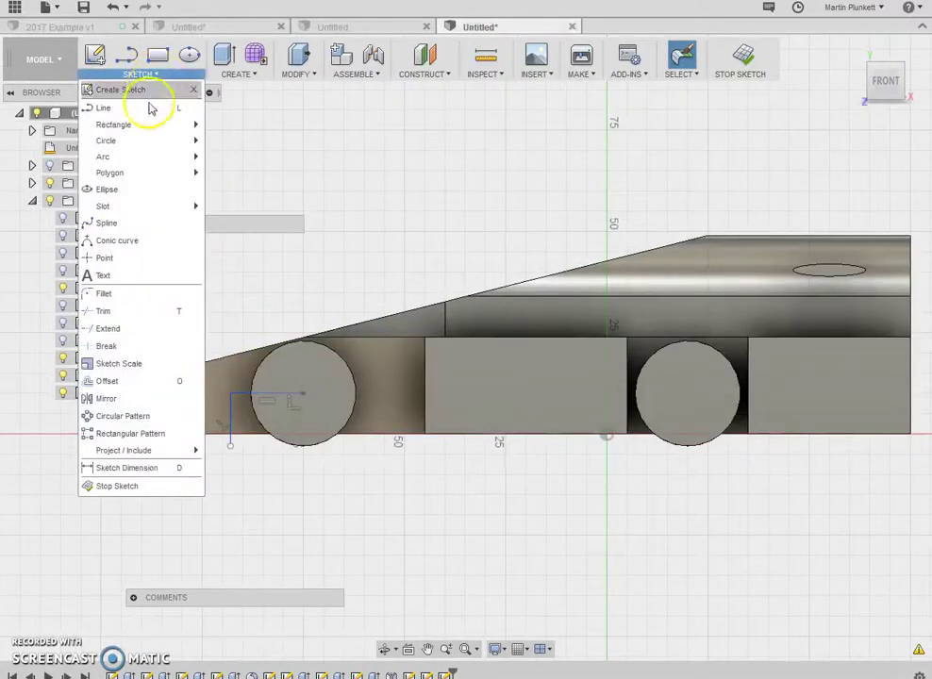
click(121, 192)
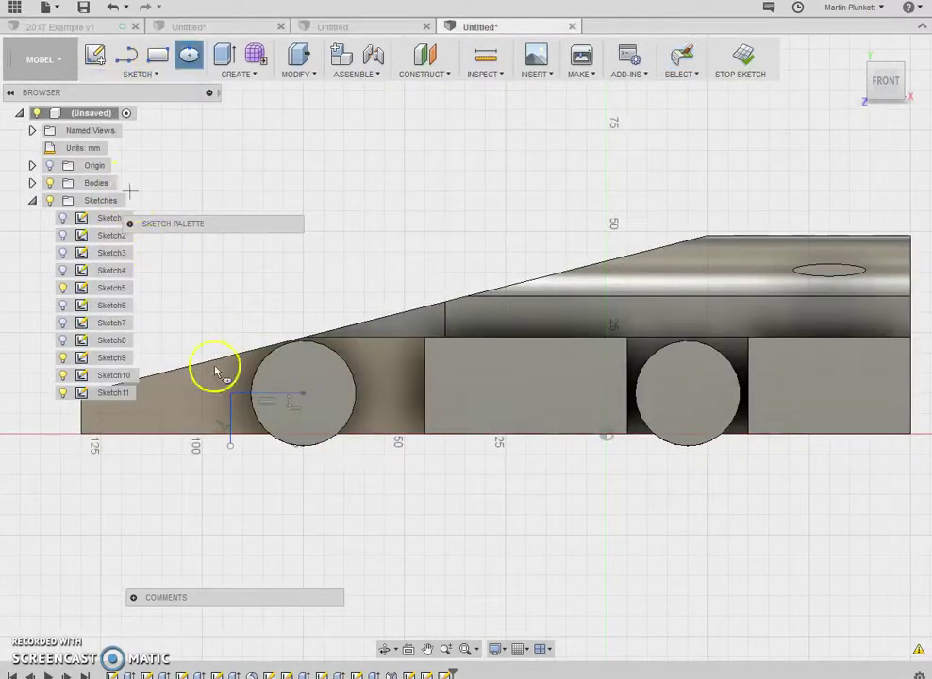
click(191, 410)
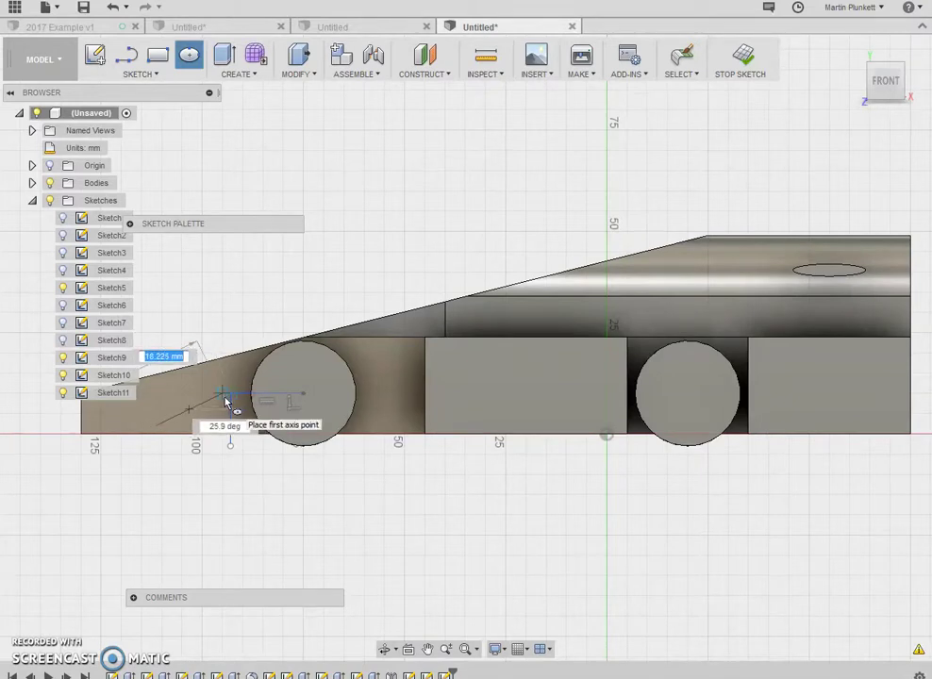
click(217, 395)
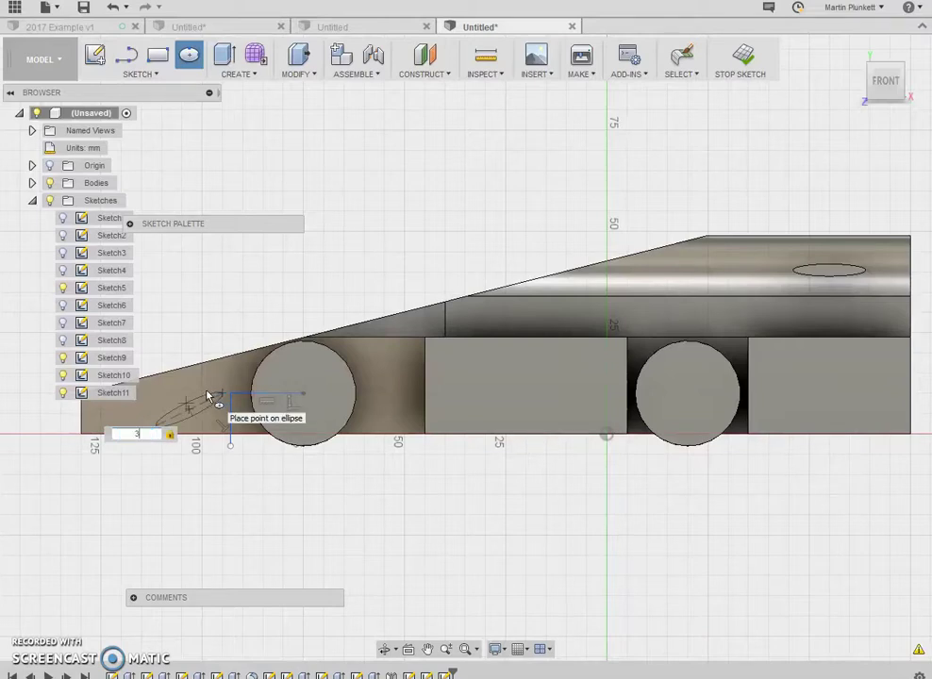
click(209, 396)
key(Escape)
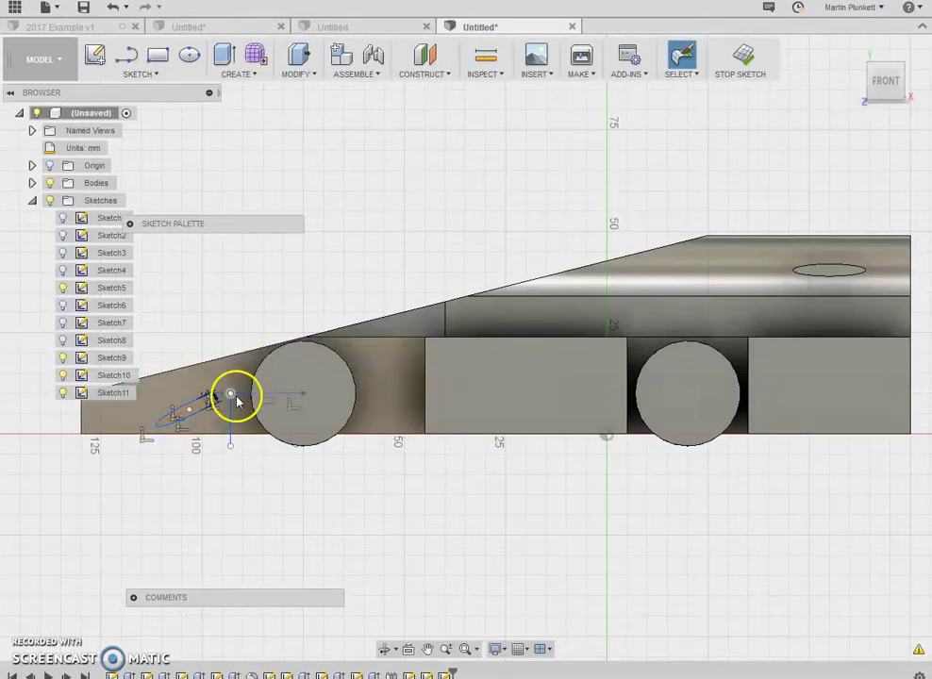
- Trim away the unwanted wheel-centre guide segment from the sketch
click(148, 75)
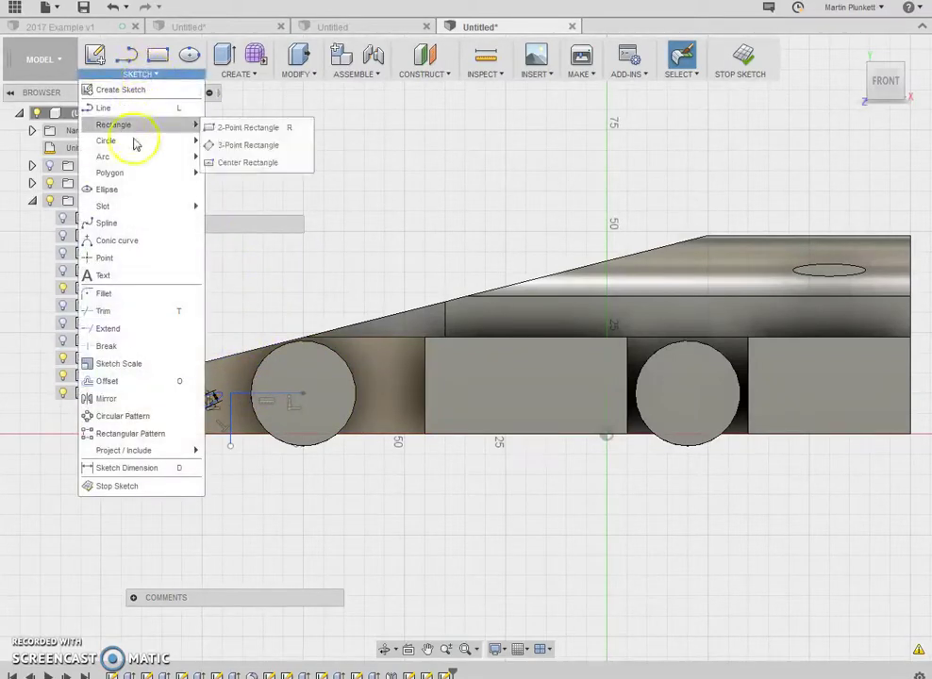
click(111, 310)
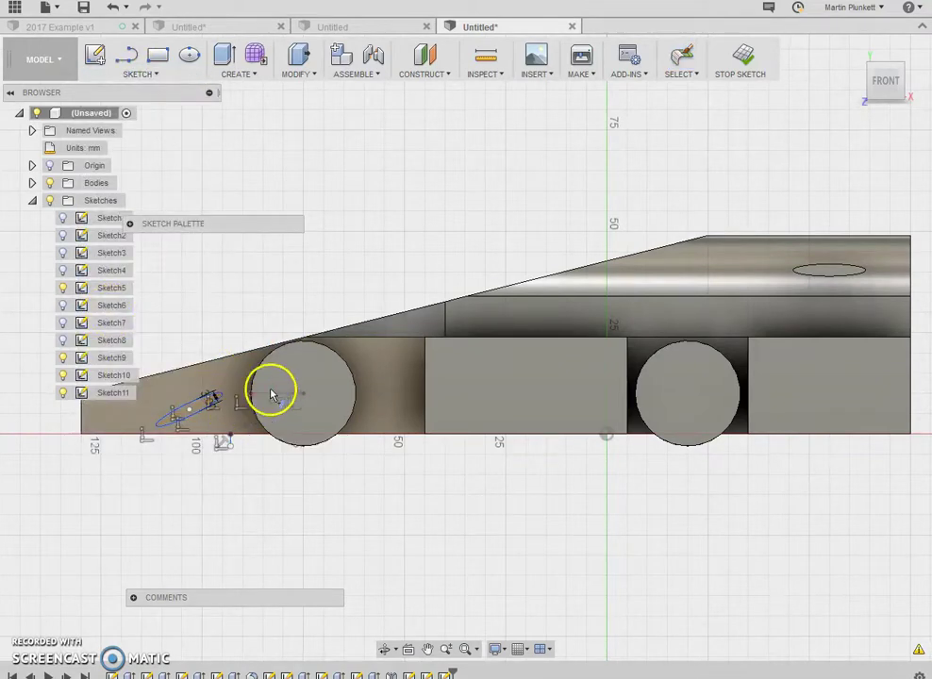
click(271, 391)
scroll(217, 457, up, 3)
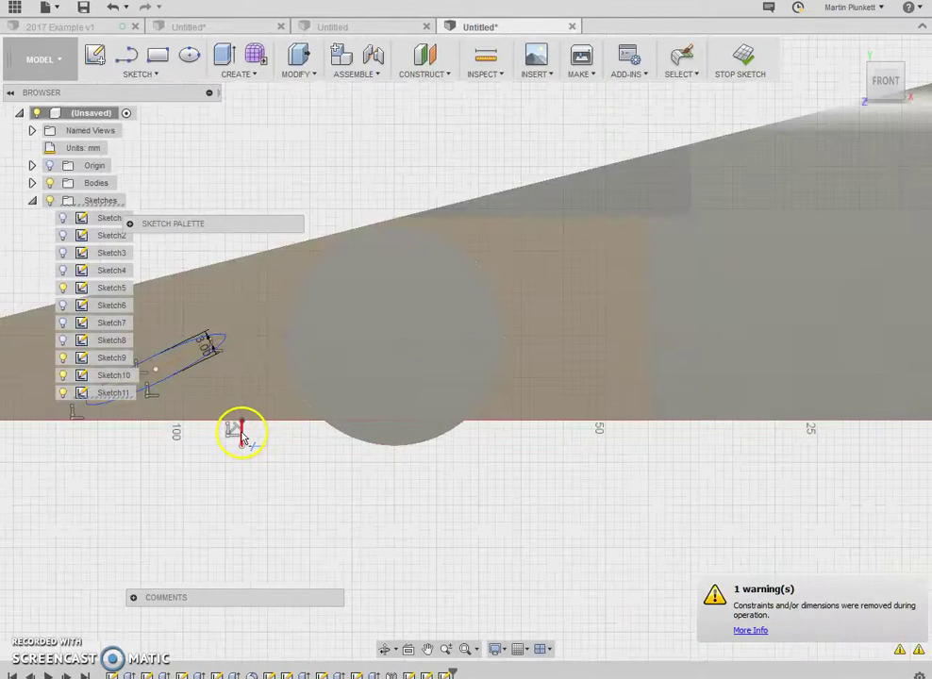
scroll(255, 457, down, 3)
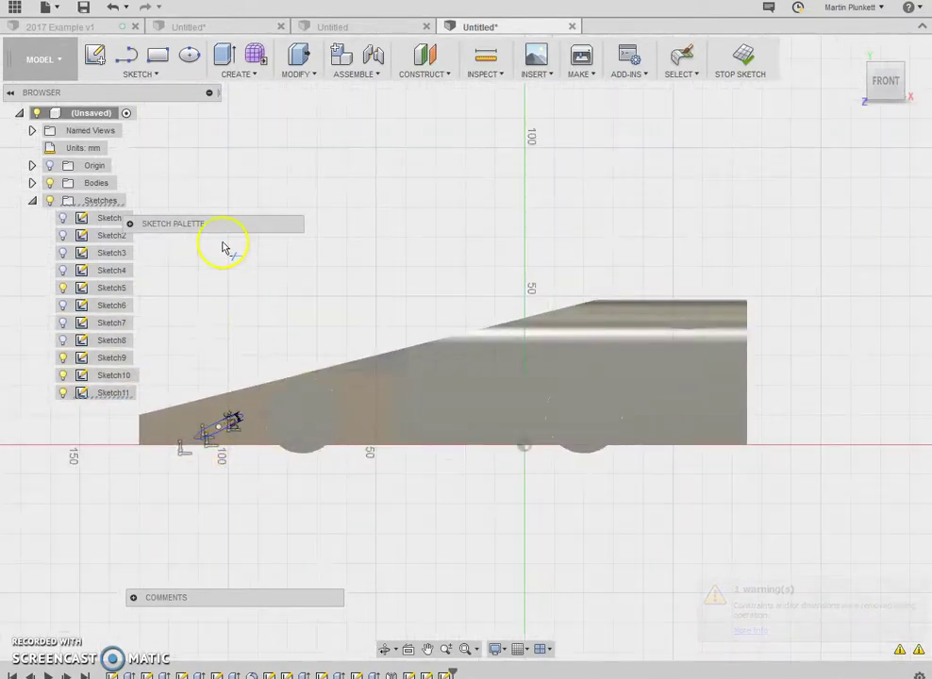
- Extrude the small ellipse 20 mm sideways as a joined rod, then select its faces
click(235, 76)
click(233, 104)
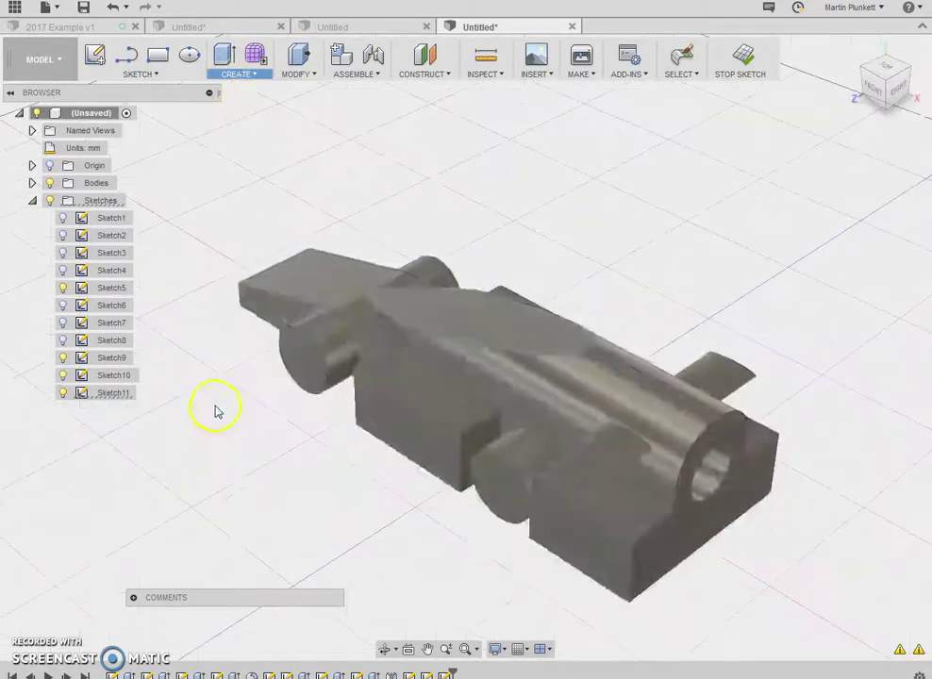
scroll(276, 326, up, 5)
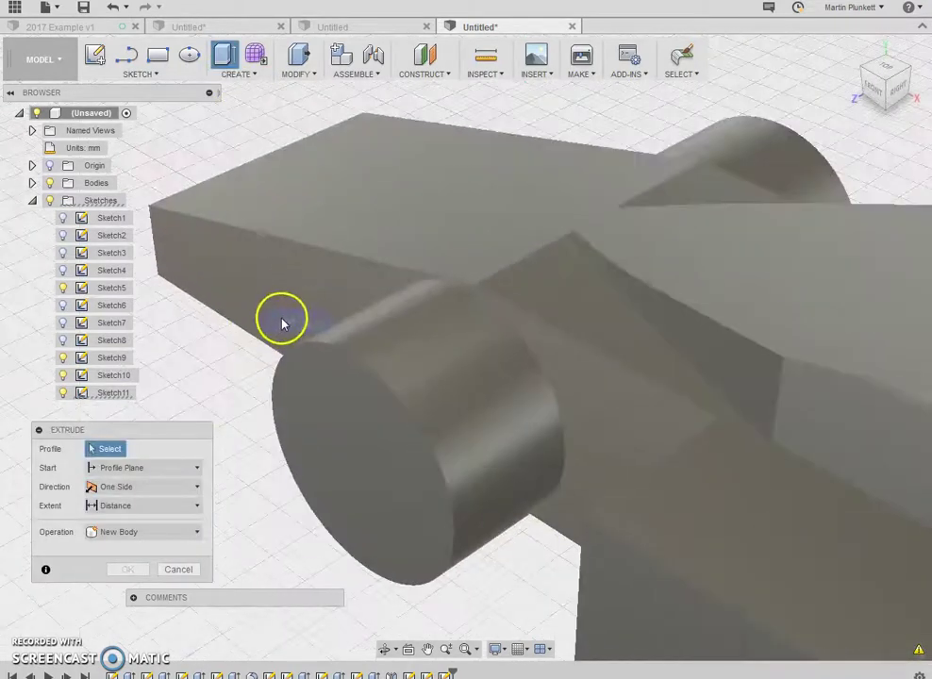
click(277, 320)
drag(278, 326, 129, 408)
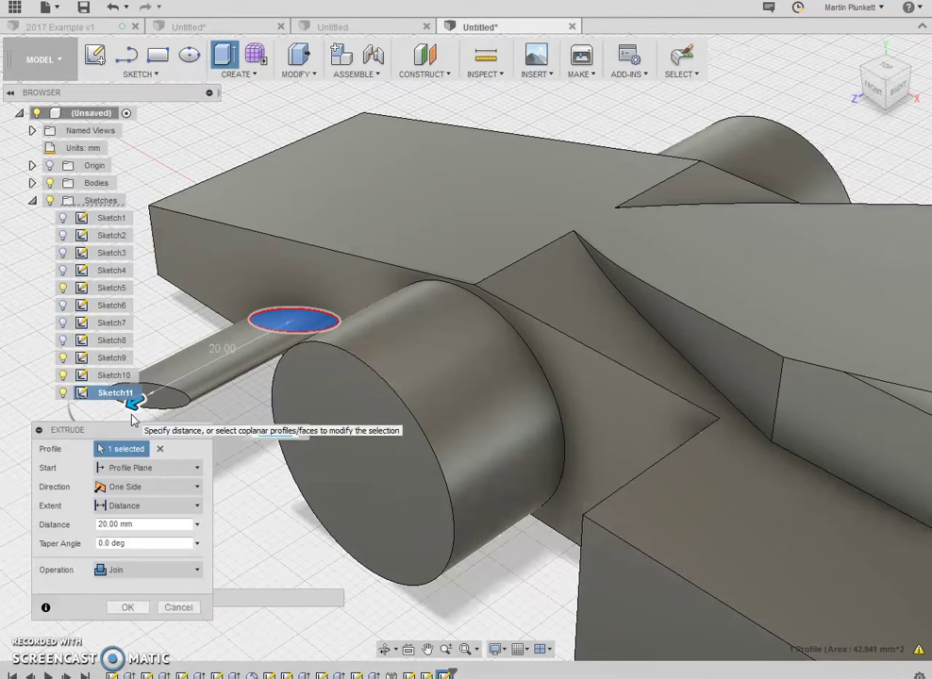
key(Return)
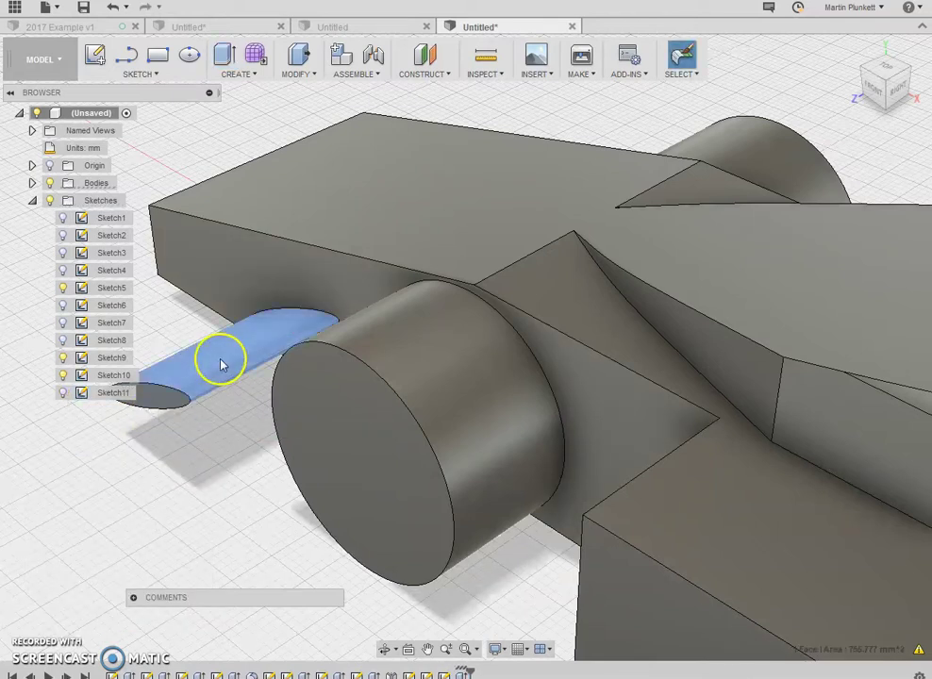
click(221, 365)
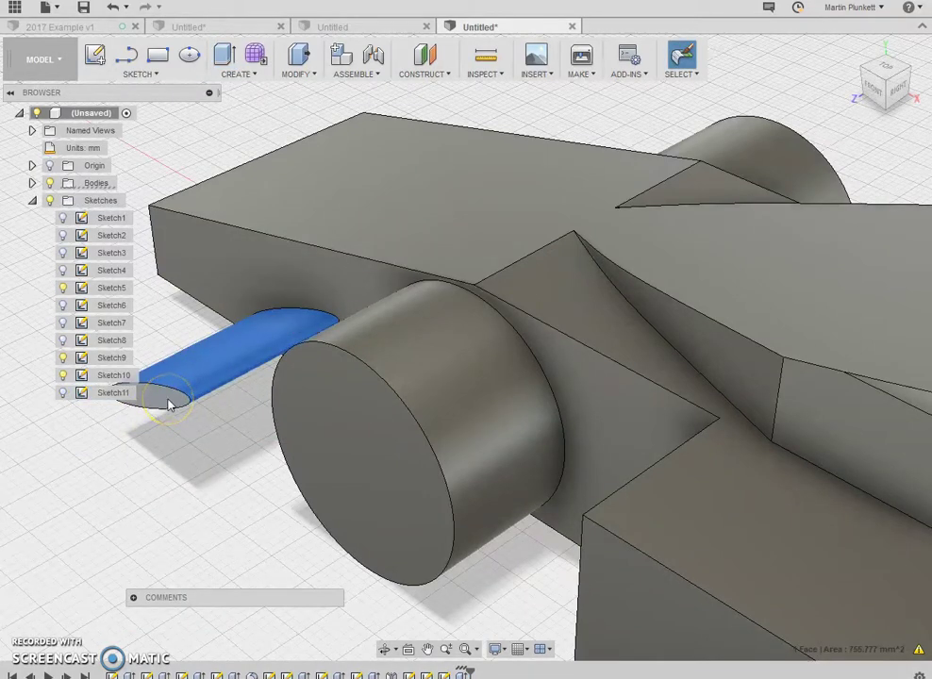
- Mirror the elliptical rod faces across the centre plane, then view the car from the front
click(238, 75)
click(233, 368)
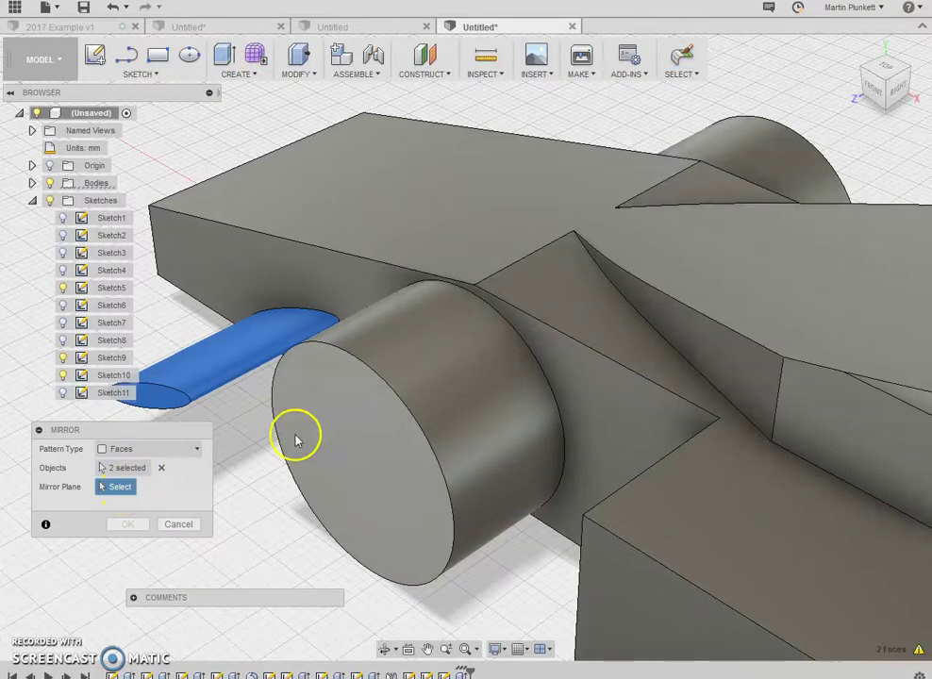
scroll(428, 408, down, 10)
scroll(412, 418, down, 2)
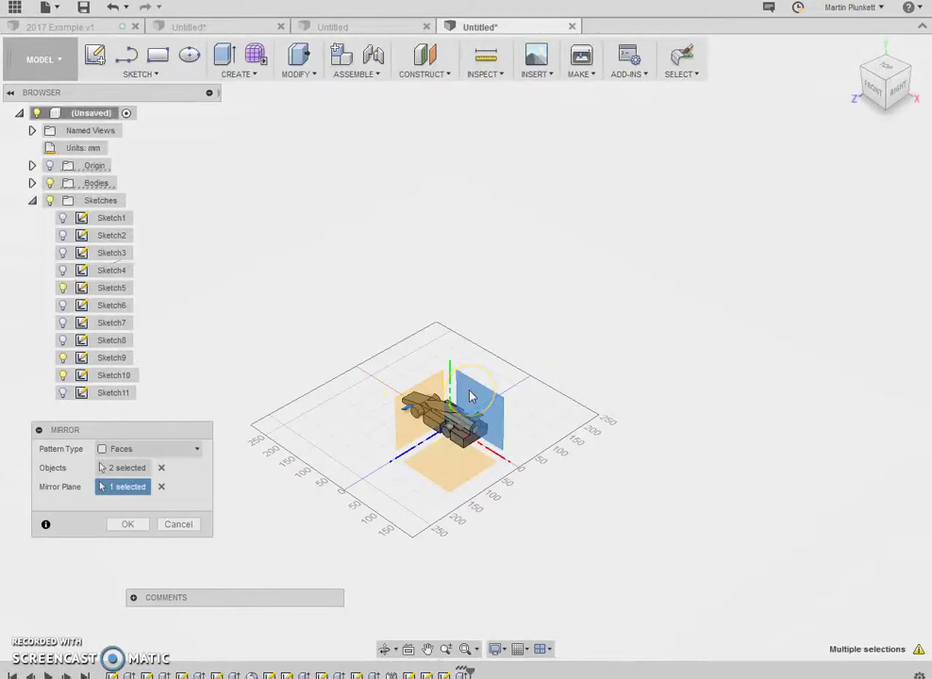
click(131, 526)
scroll(381, 431, up, 10)
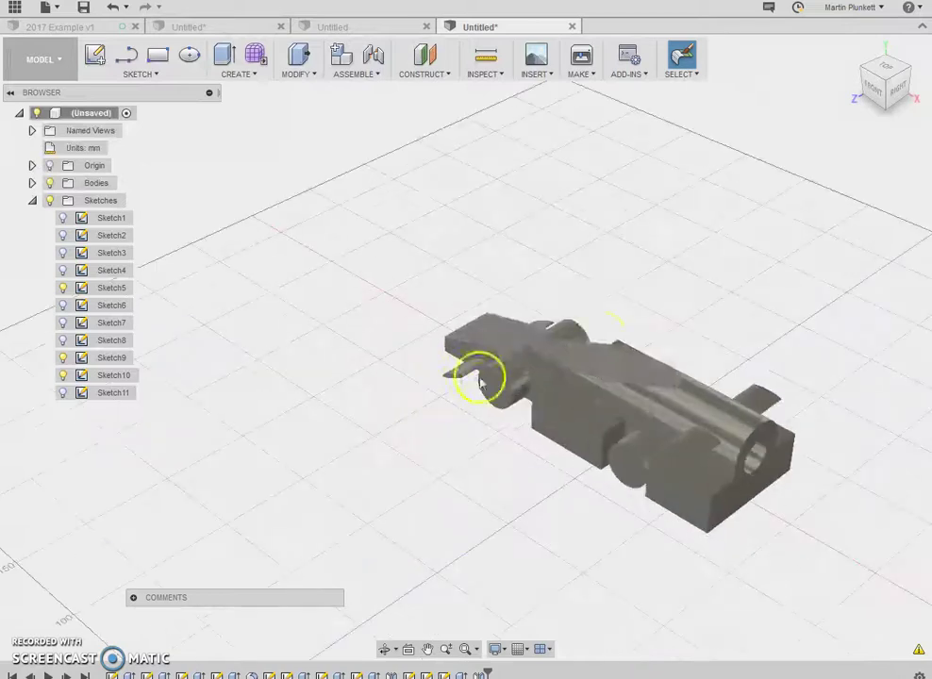
drag(886, 83, 534, 52)
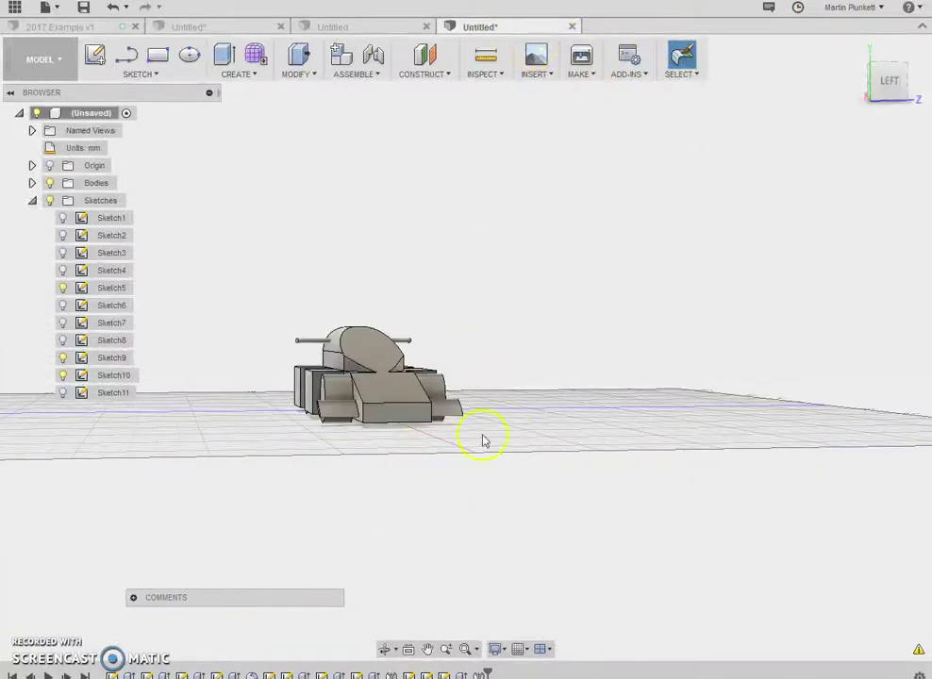
- On the car's lower front face, draw outline lines out from the sketch origin
click(409, 418)
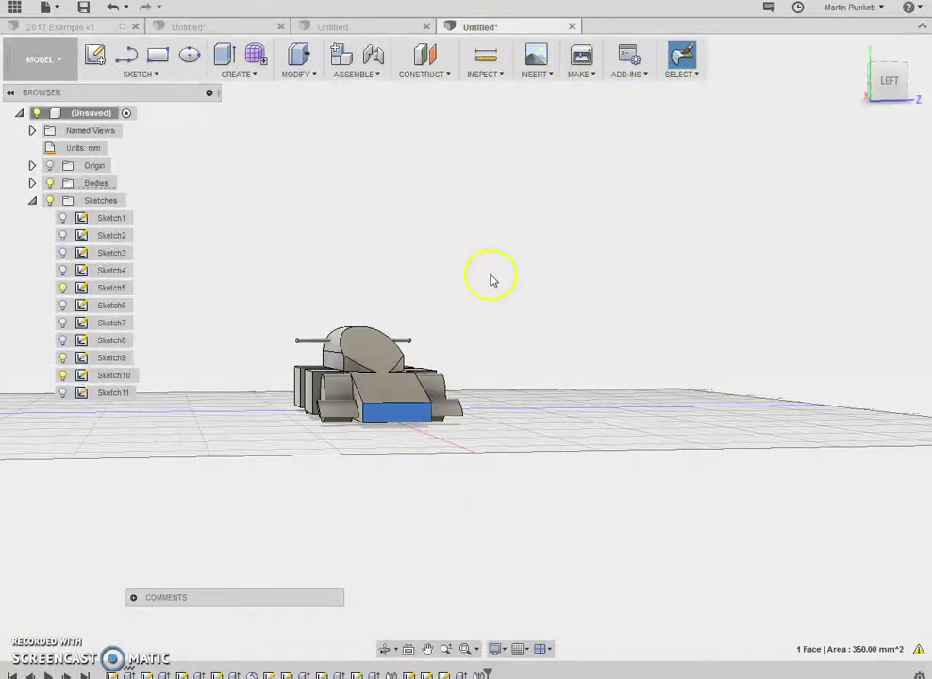
click(155, 75)
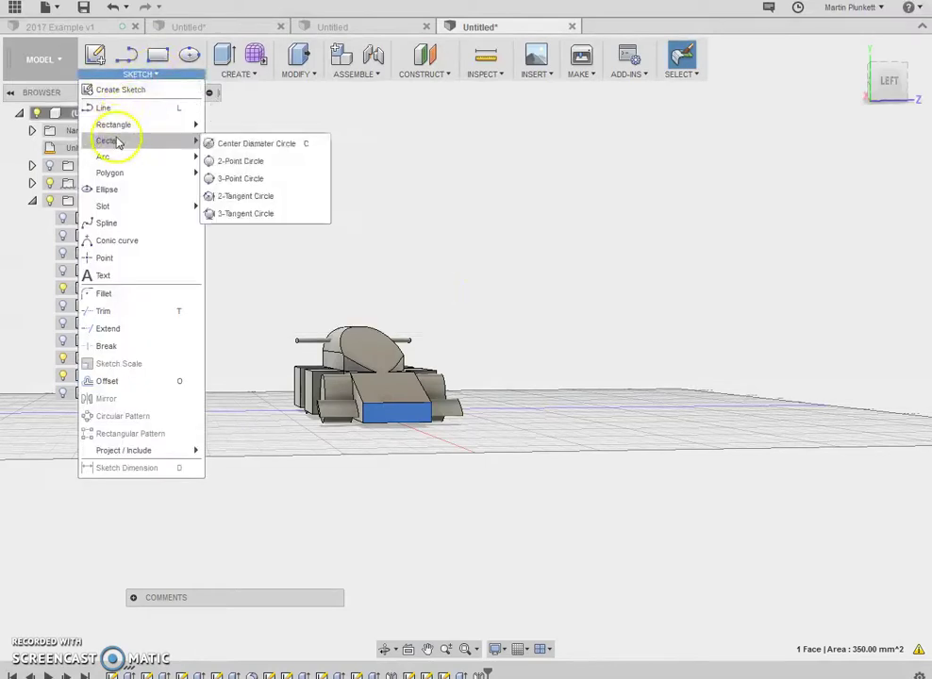
mouse_move(114, 132)
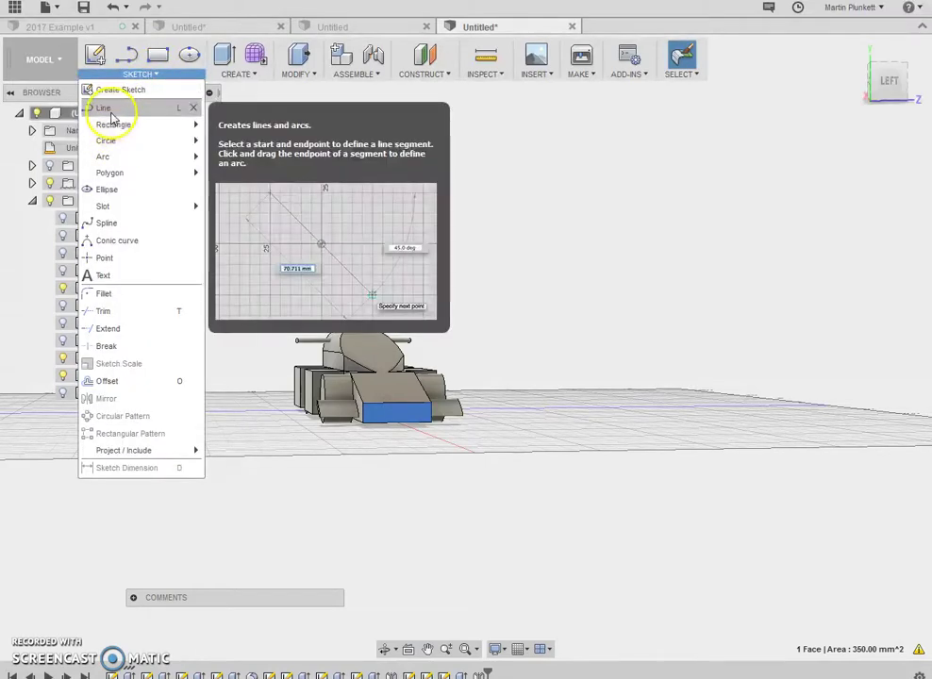
click(111, 113)
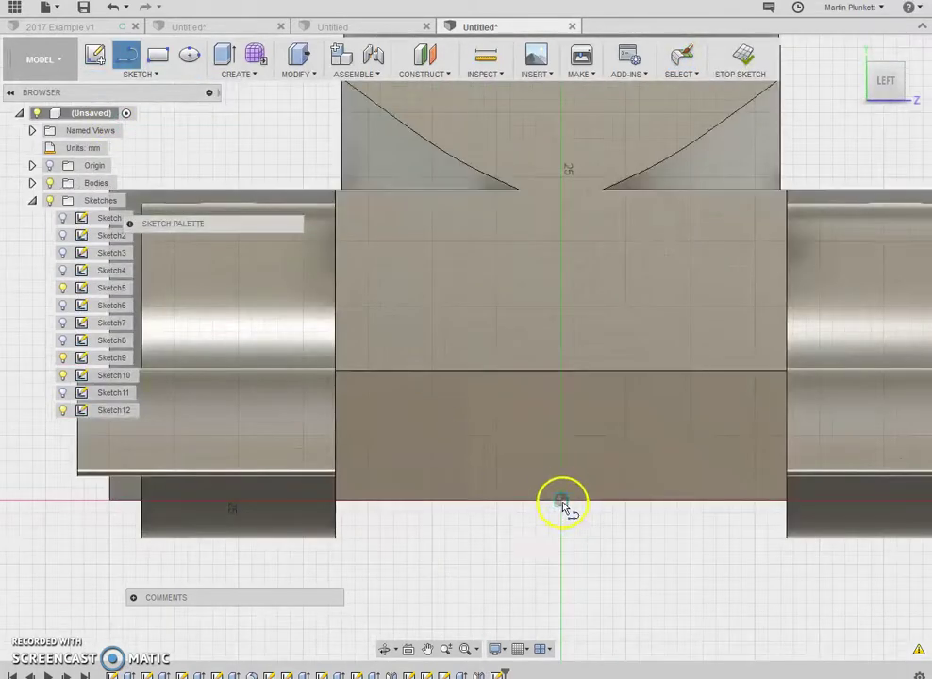
click(562, 500)
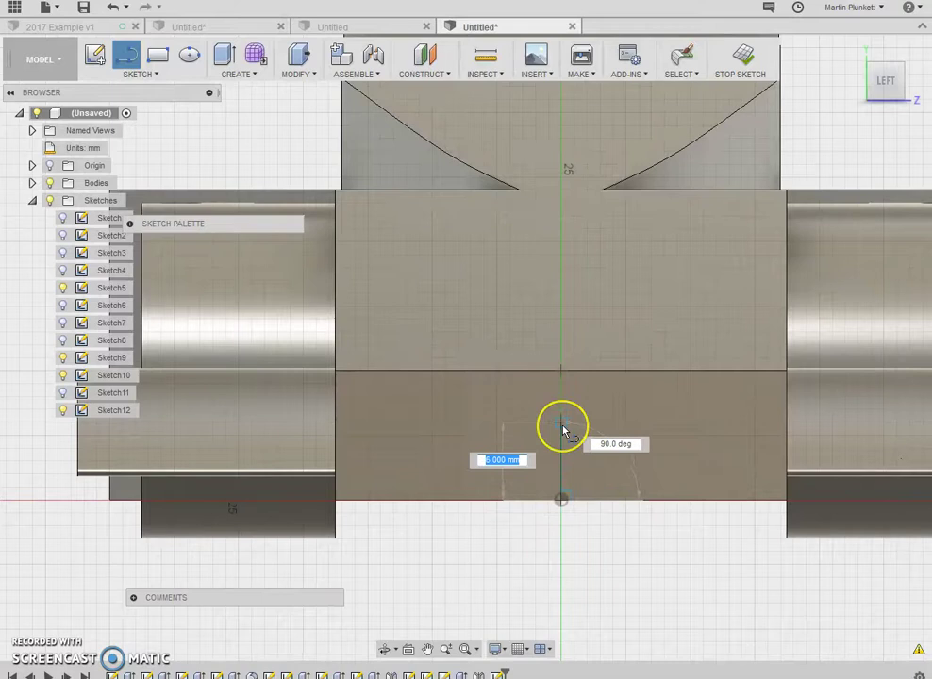
click(562, 426)
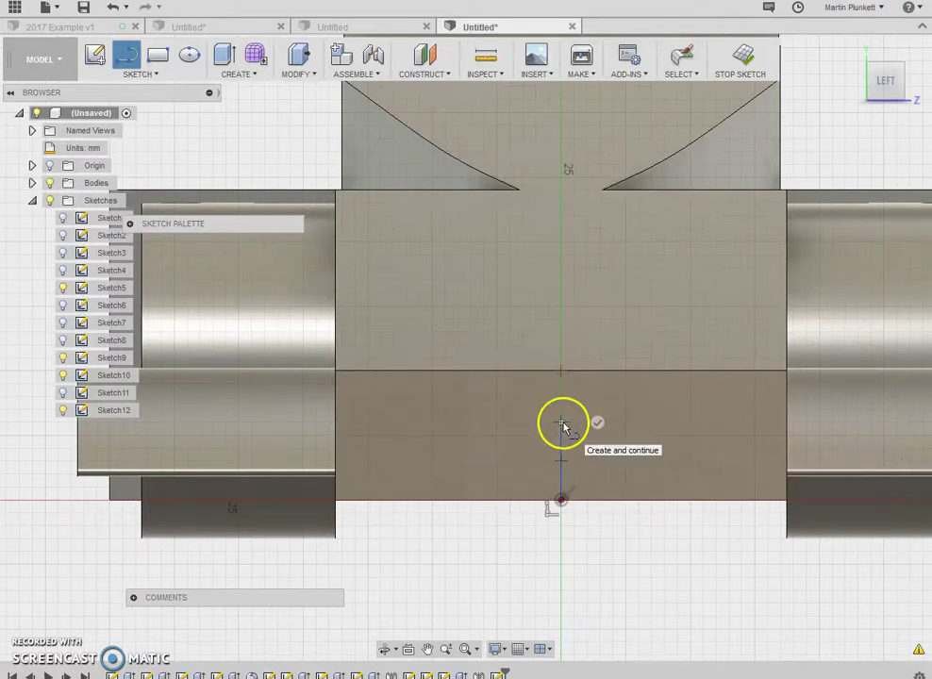
click(690, 423)
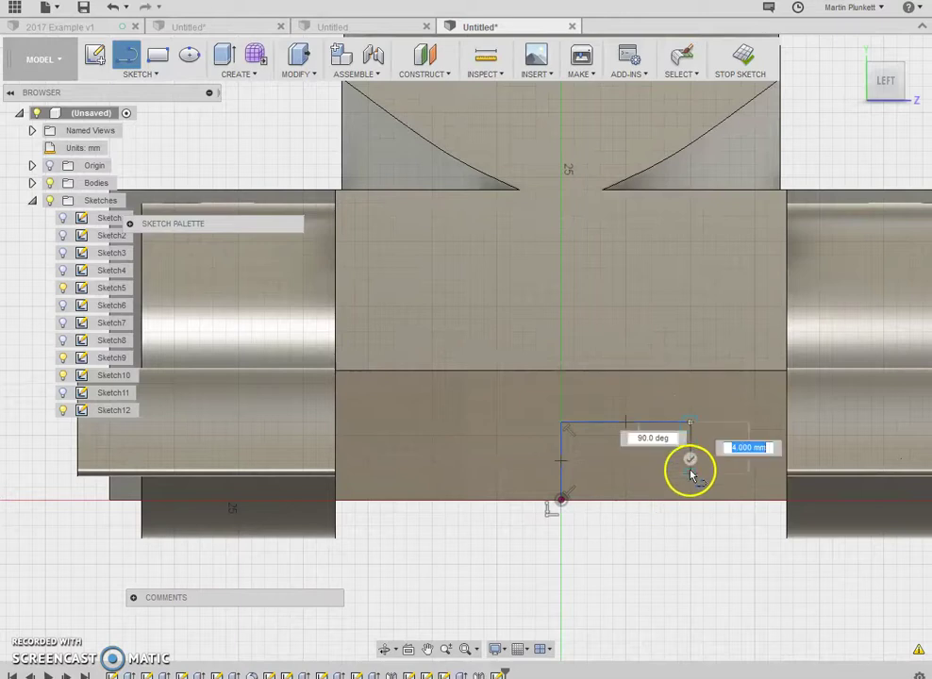
click(690, 502)
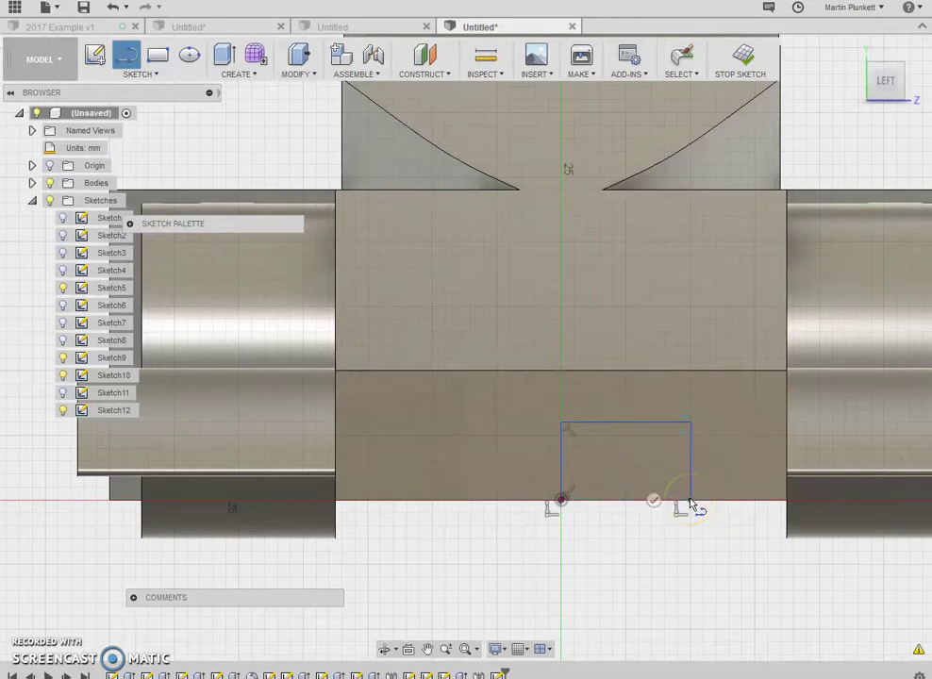
click(562, 501)
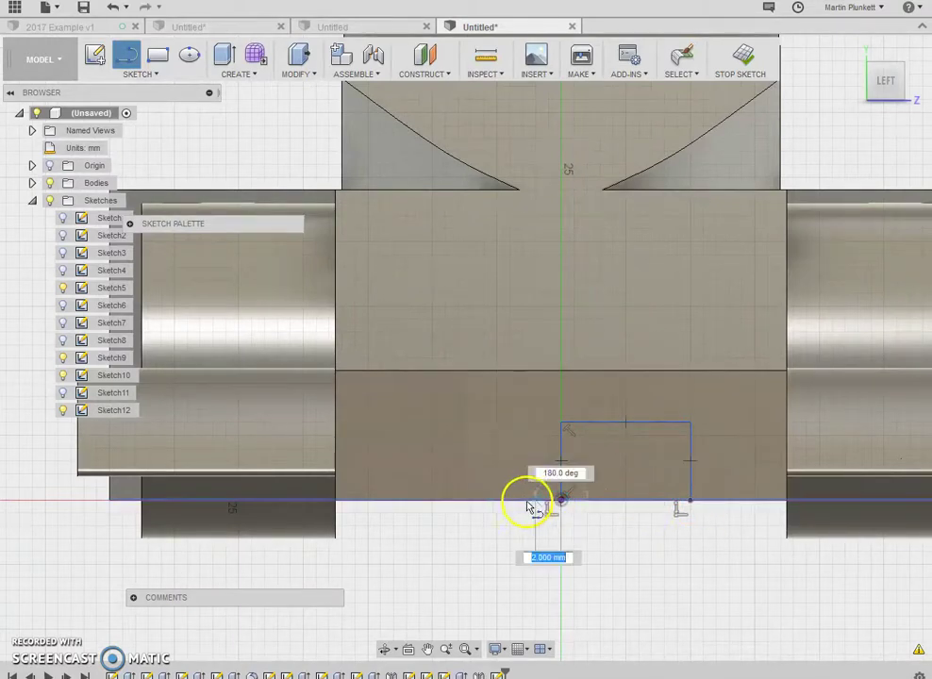
click(431, 500)
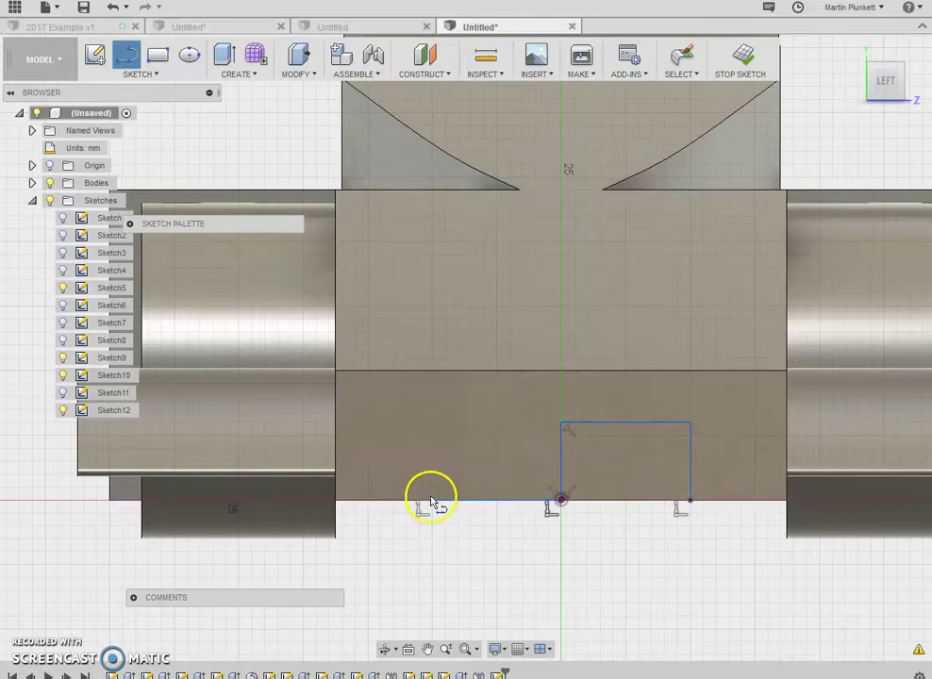
click(431, 423)
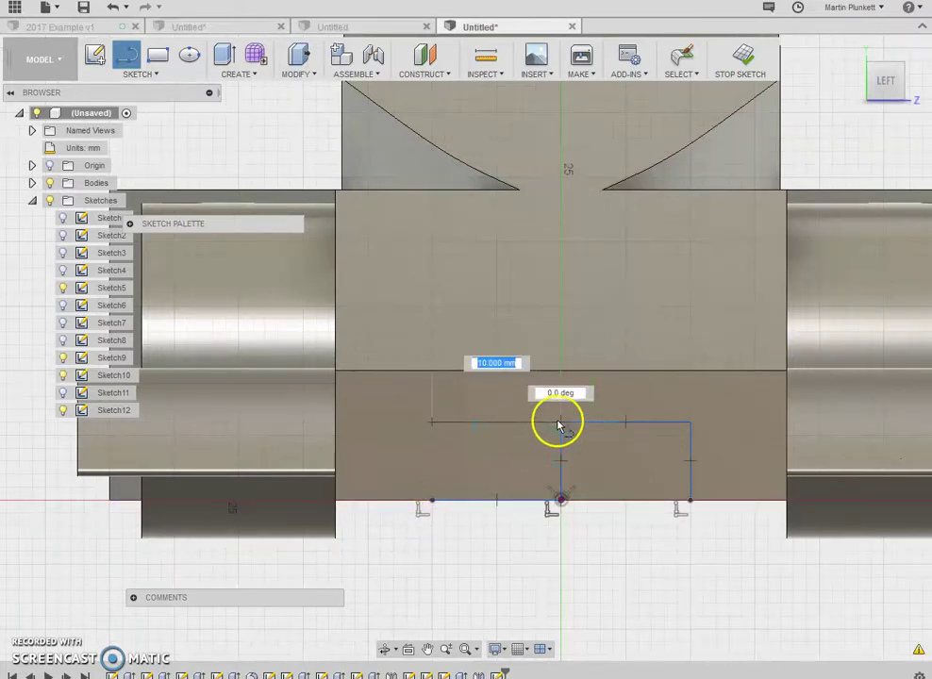
- Draw the top-left edge and left side to close the rectangle's left half
click(146, 75)
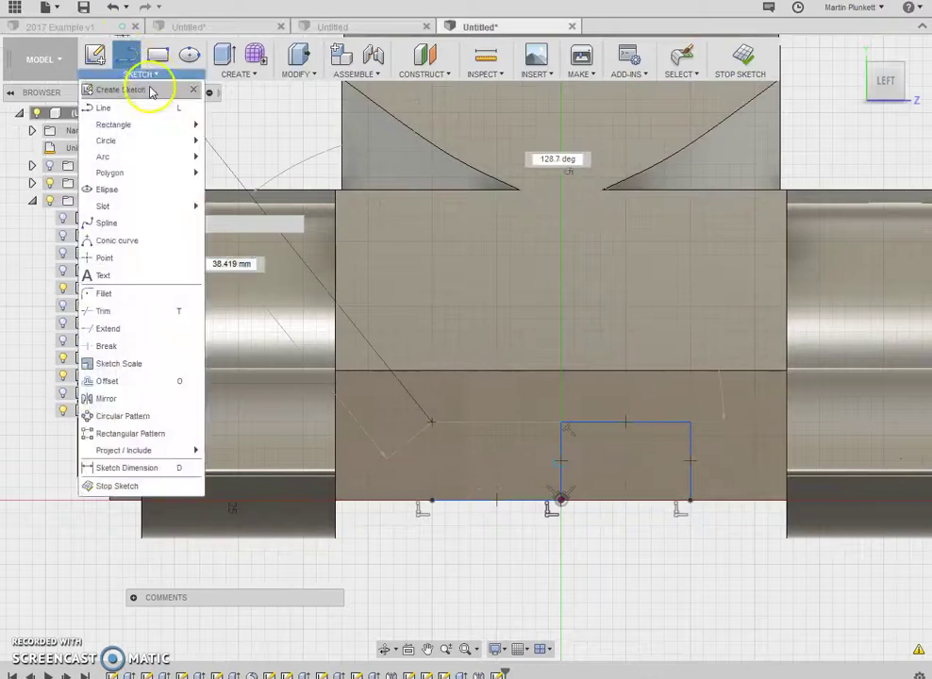
click(136, 109)
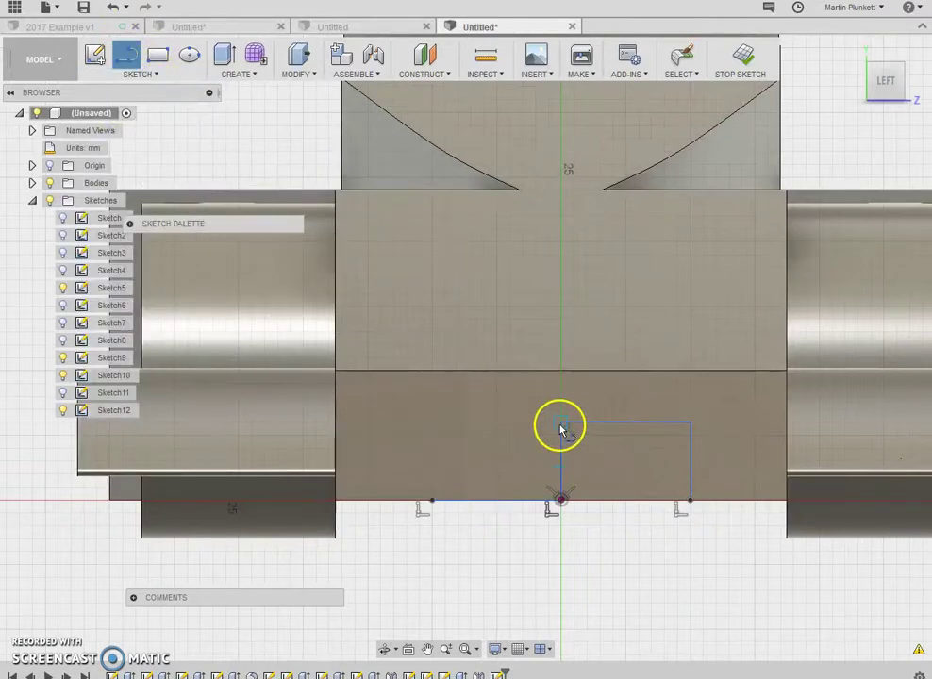
click(560, 423)
click(433, 424)
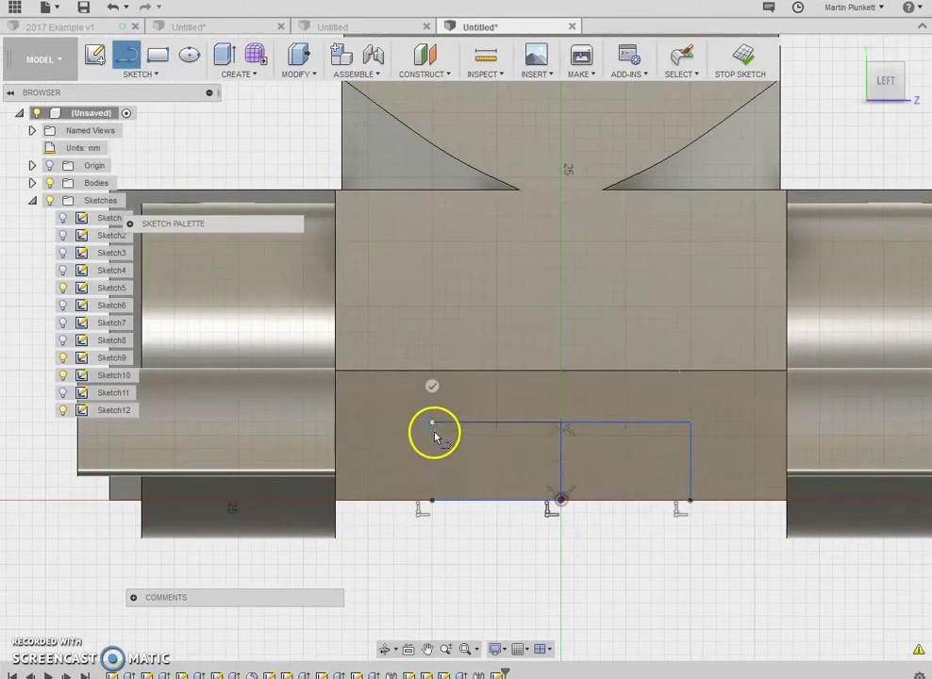
click(432, 500)
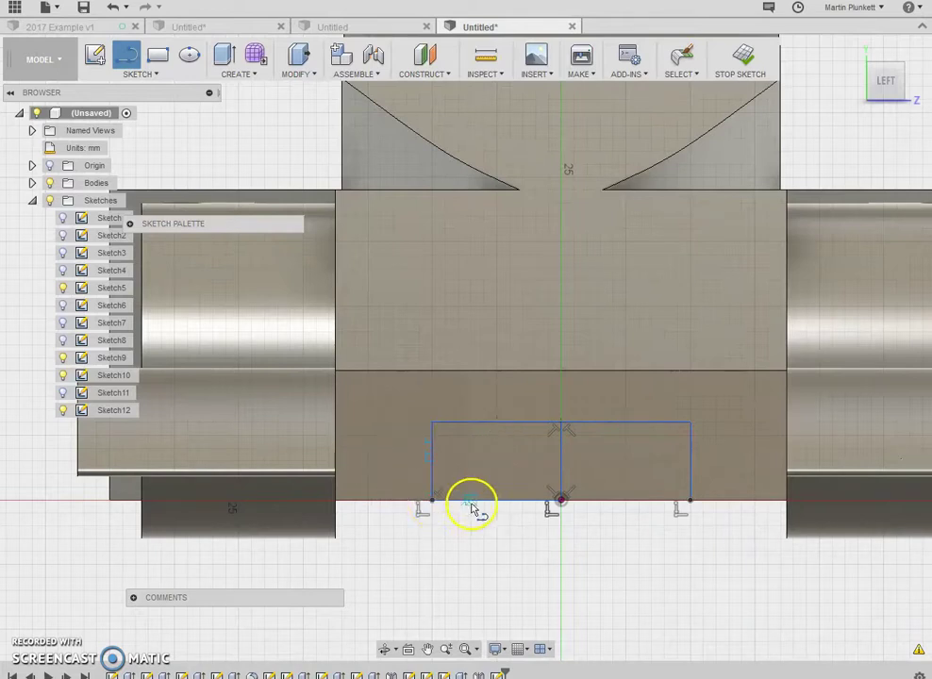
- Trim the extra bottom line and central divider, then redraw the full bottom edge
click(139, 74)
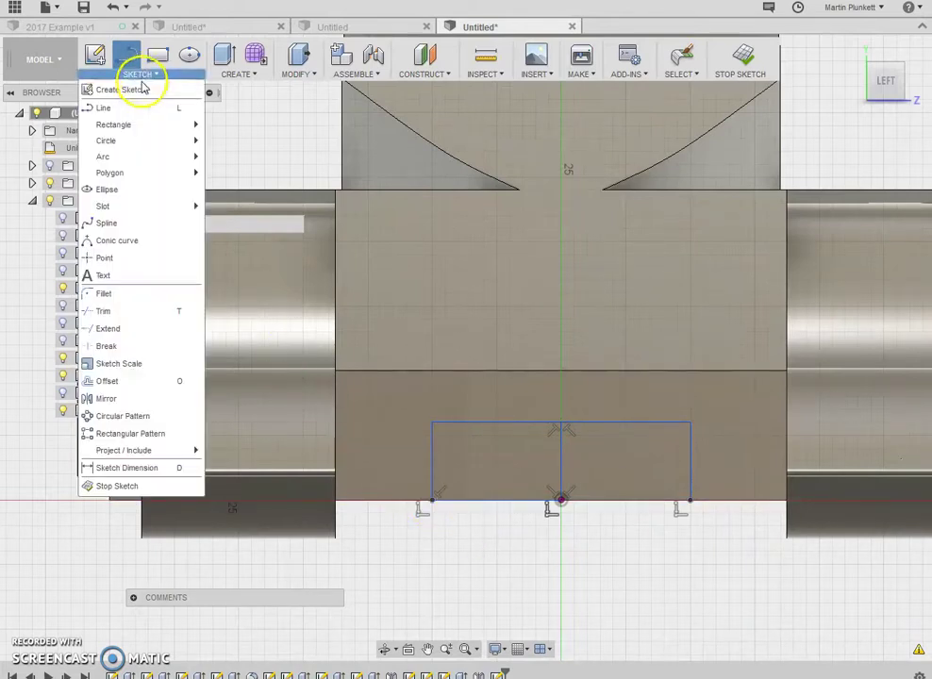
click(106, 310)
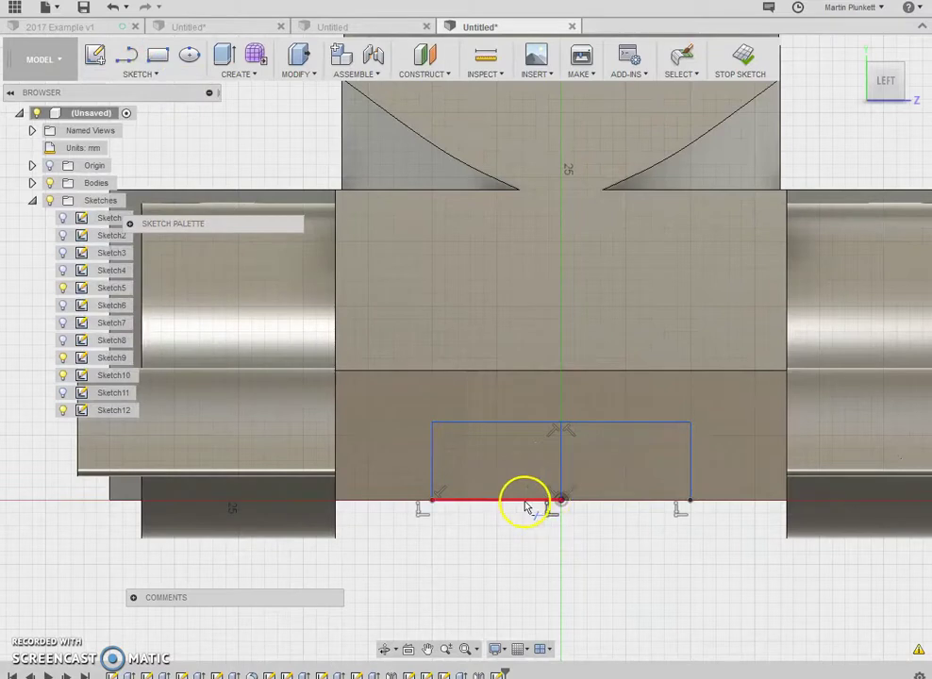
click(526, 507)
click(558, 462)
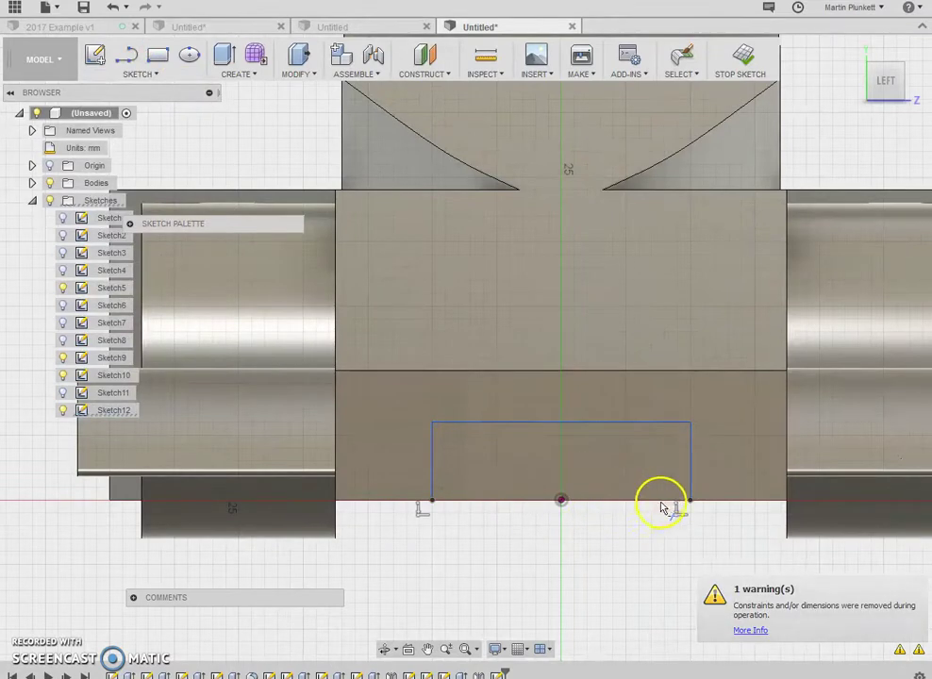
click(144, 76)
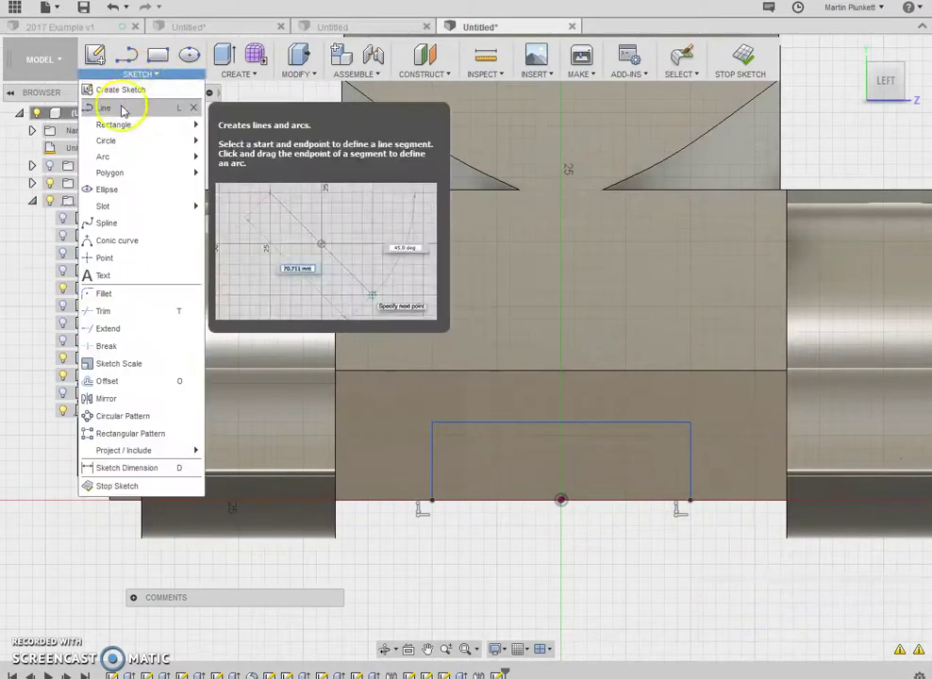
click(120, 110)
click(432, 501)
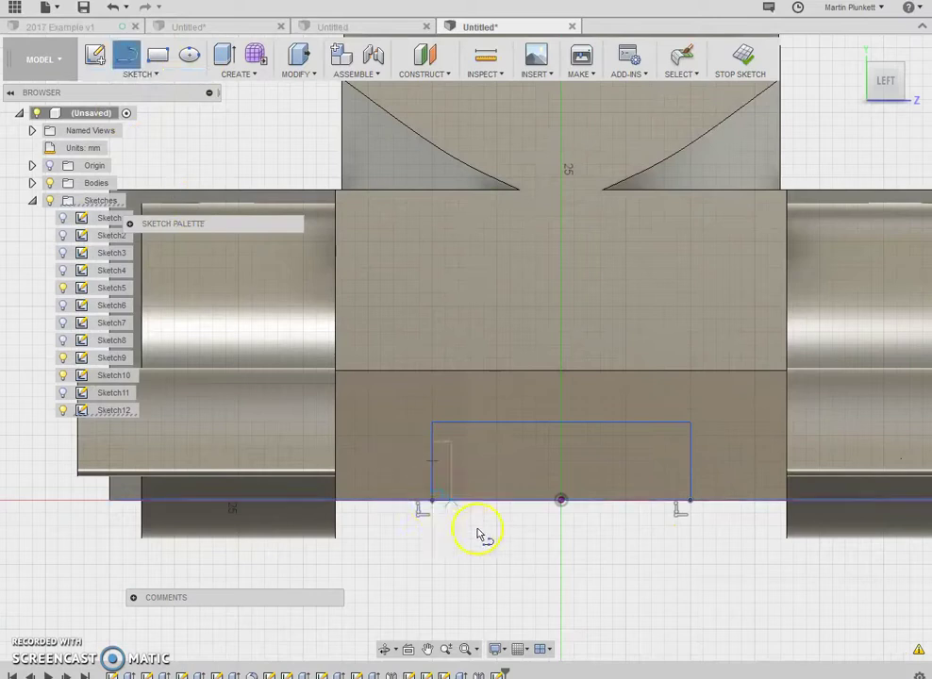
click(689, 501)
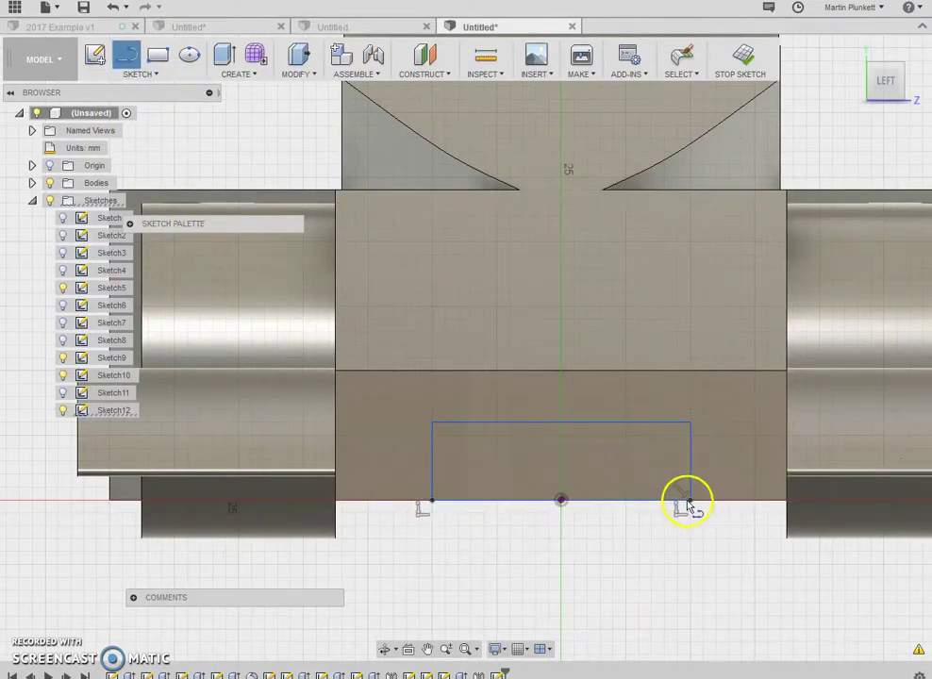
right_click(631, 468)
click(680, 464)
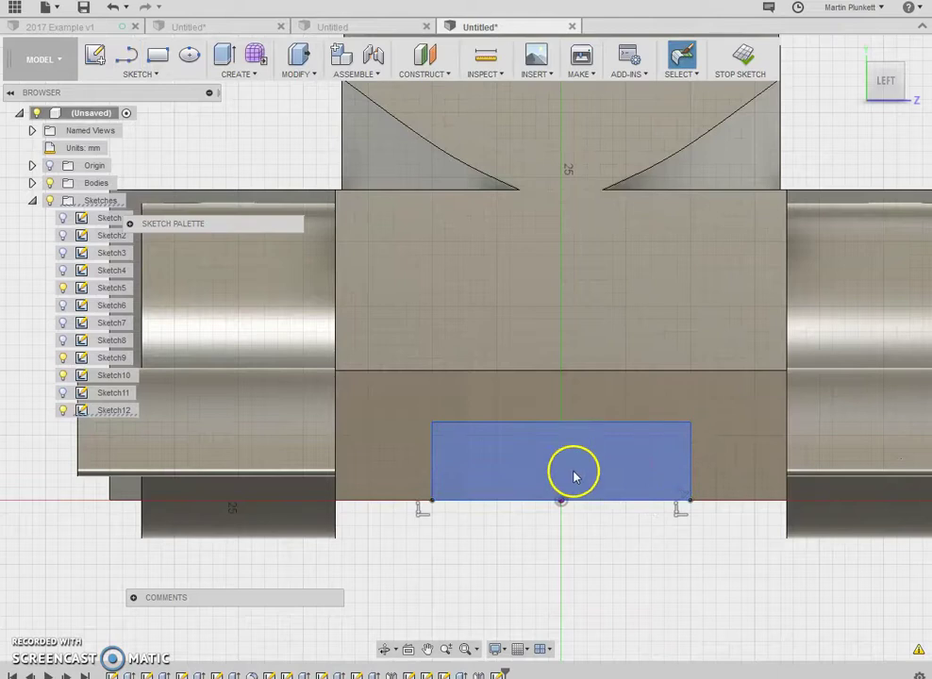
- Extrude-cut the rectangle profile 240 mm along the car to form an underside slot
click(227, 74)
click(235, 105)
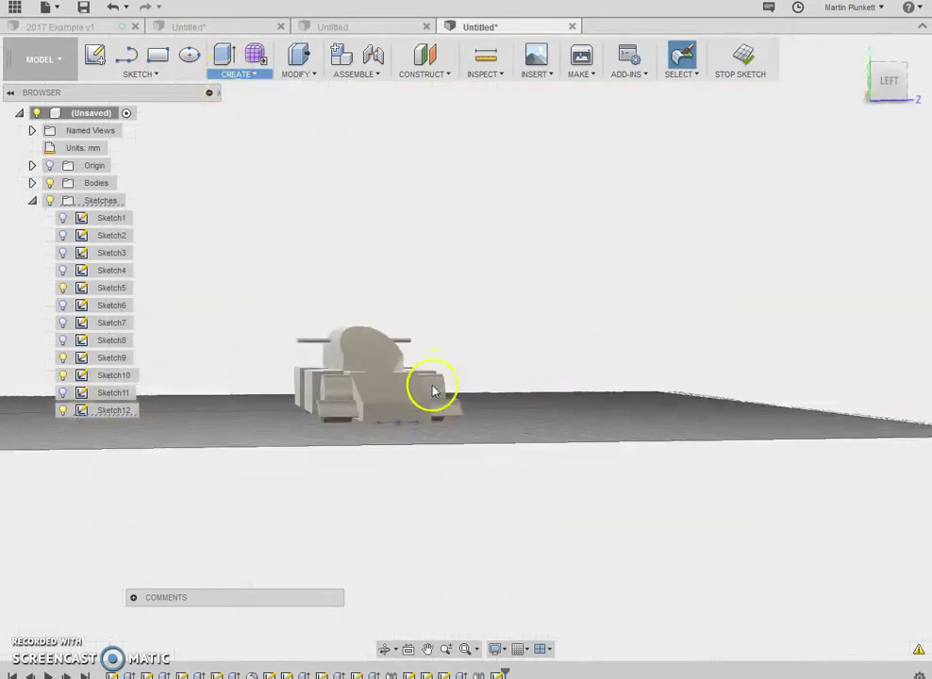
scroll(396, 439, up, 5)
click(389, 394)
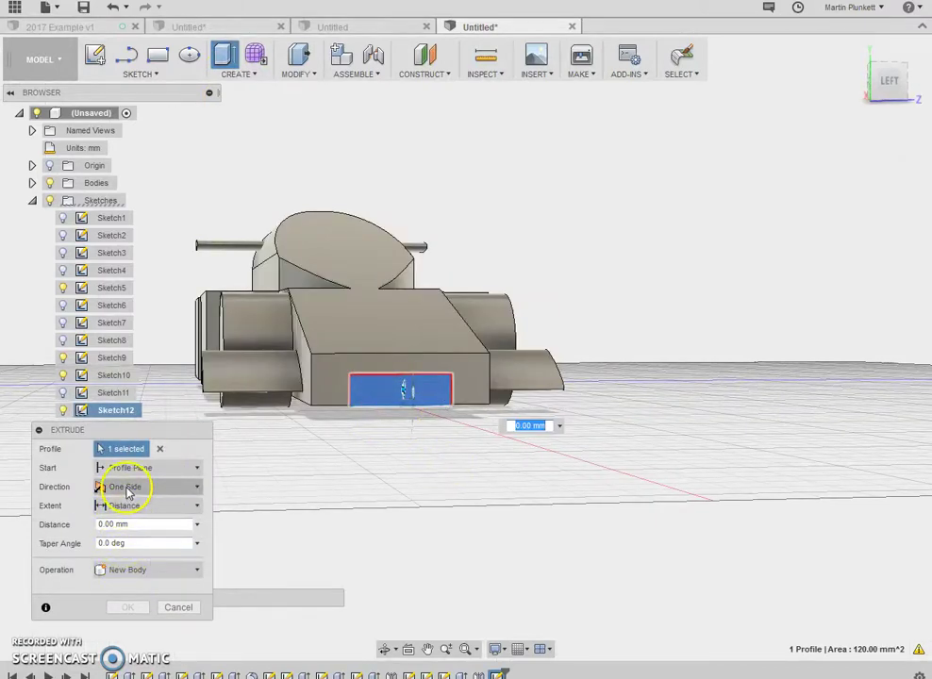
click(140, 570)
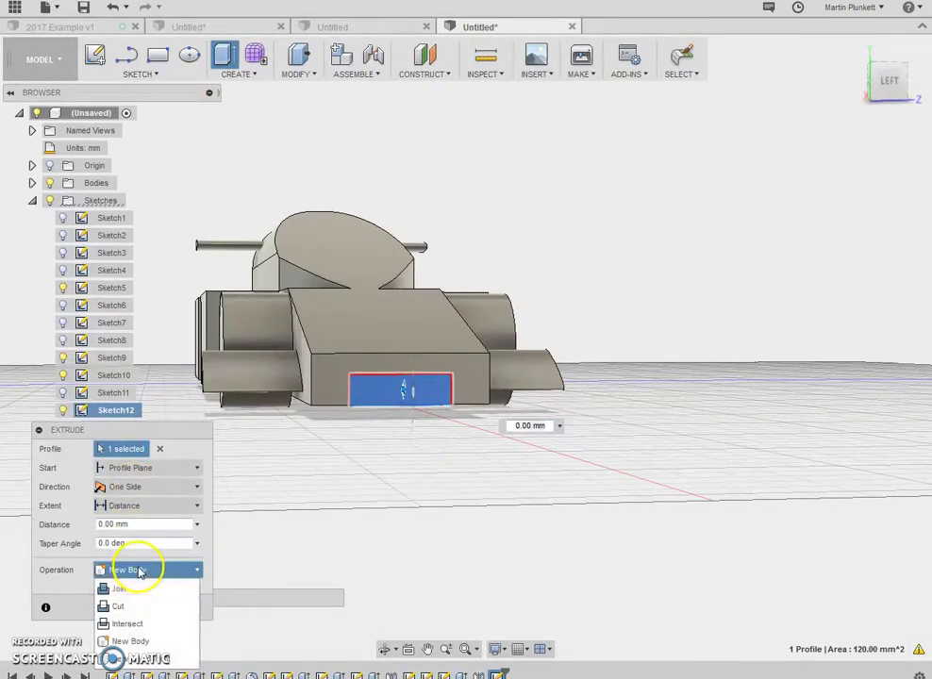
click(121, 605)
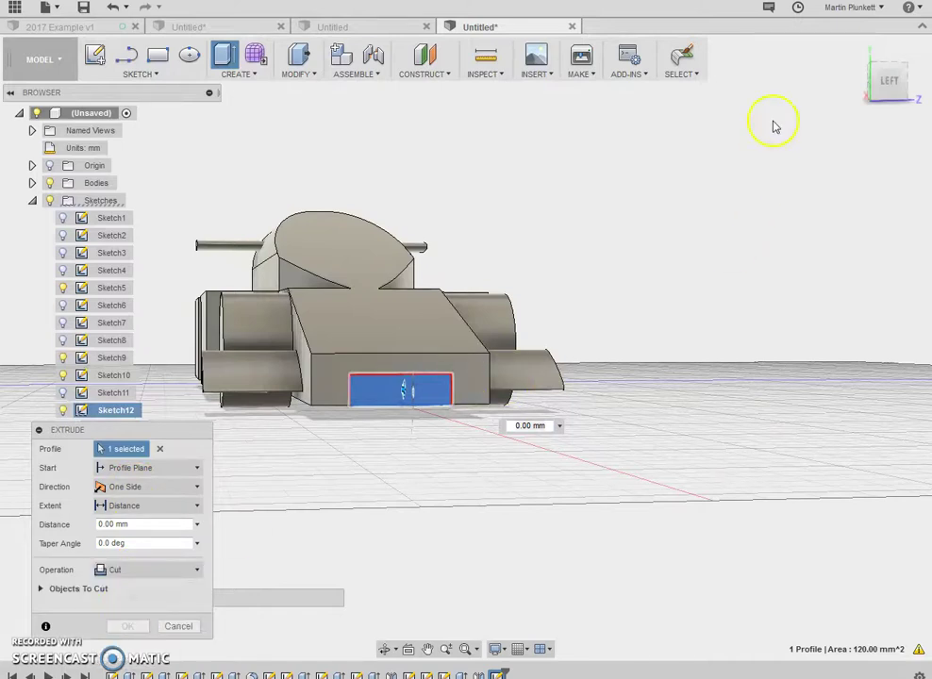
click(857, 50)
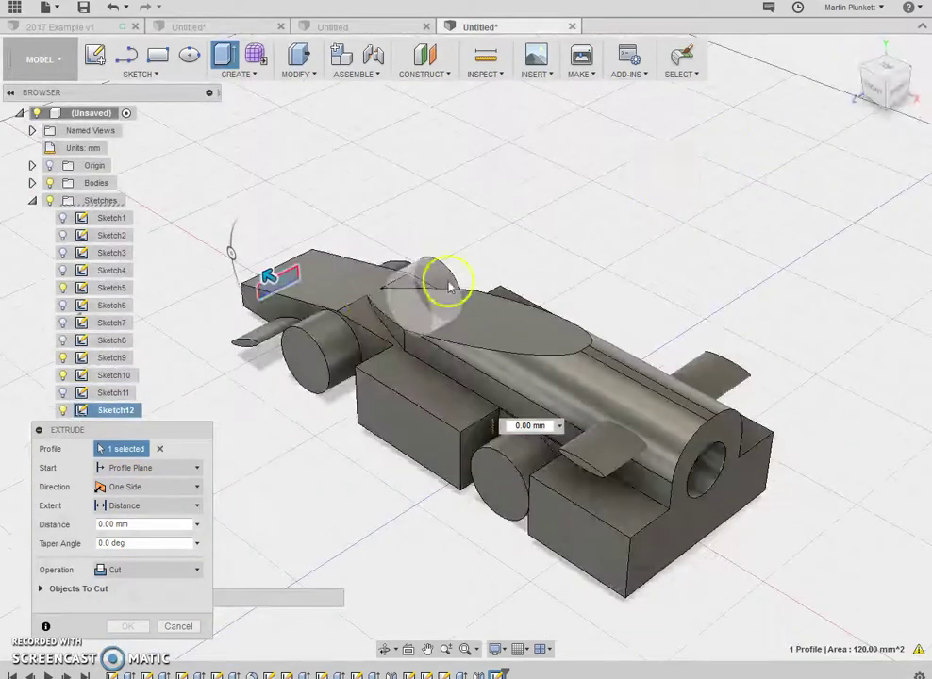
drag(269, 277, 756, 570)
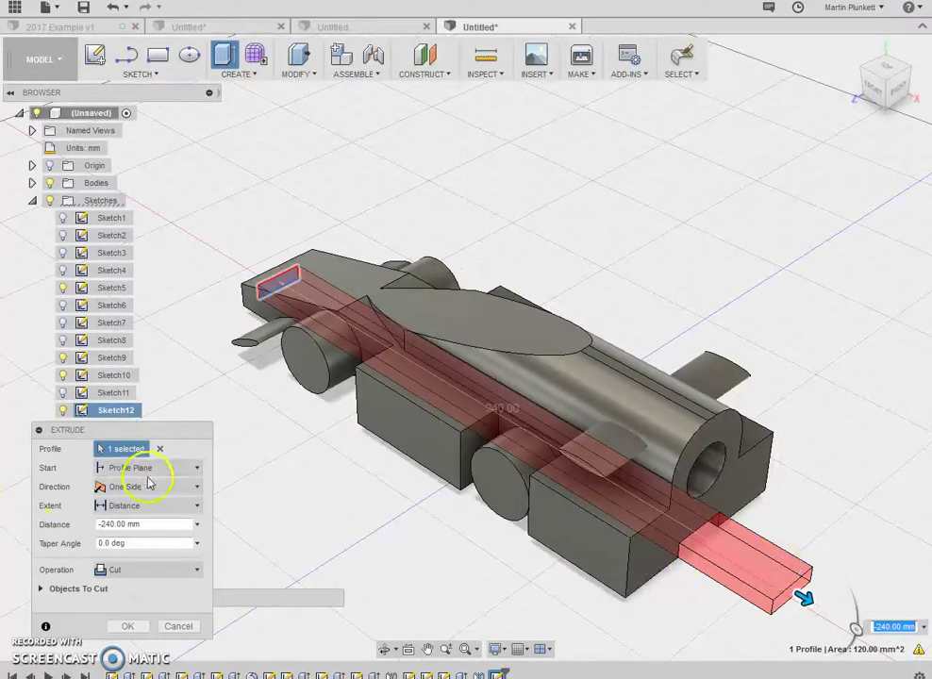
click(128, 626)
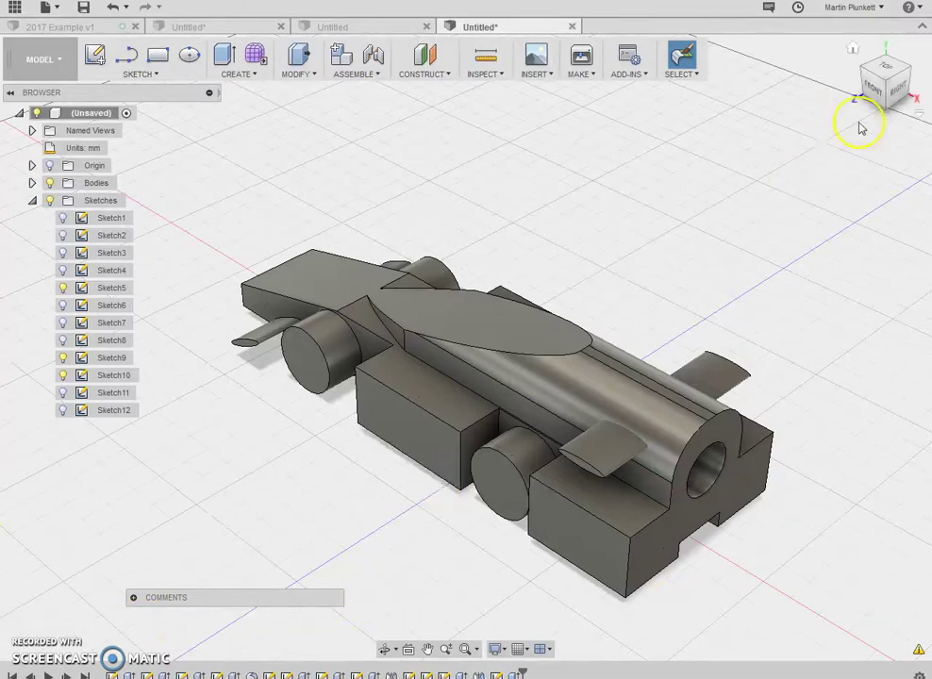
- Orbit the car with the ViewCube to view its other side from the back
mouse_move(887, 87)
mouse_down()
mouse_move(877, 66)
mouse_move(811, 31)
mouse_move(536, 42)
mouse_move(537, 19)
mouse_move(540, 62)
mouse_move(578, 80)
mouse_move(592, 108)
mouse_move(667, 37)
mouse_move(661, 73)
mouse_move(640, 72)
mouse_up()
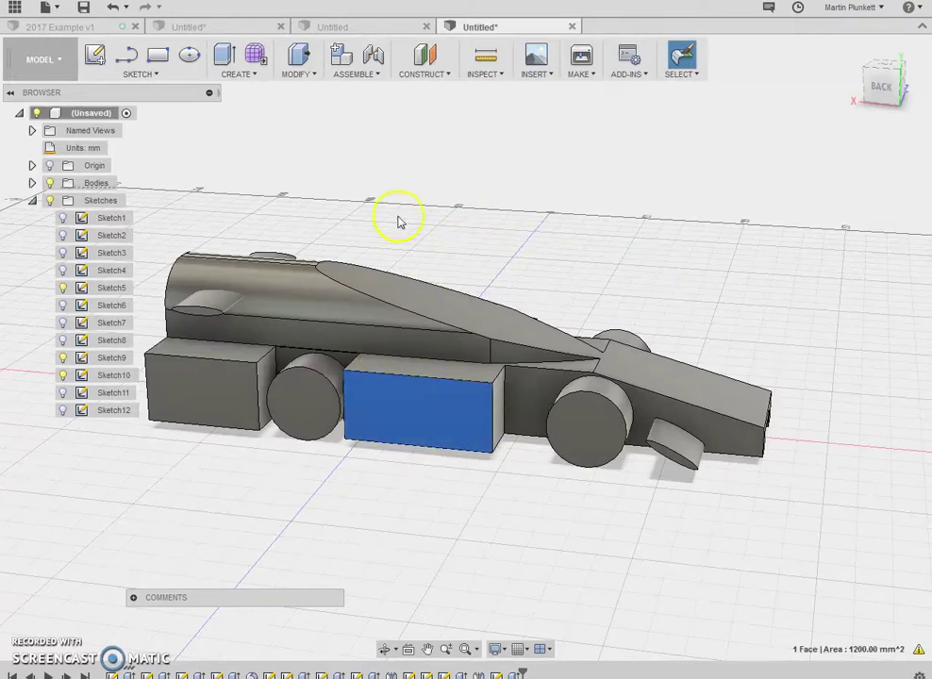
- Draw a conic curve across the sidepod from its top edge down to the lower right
click(142, 75)
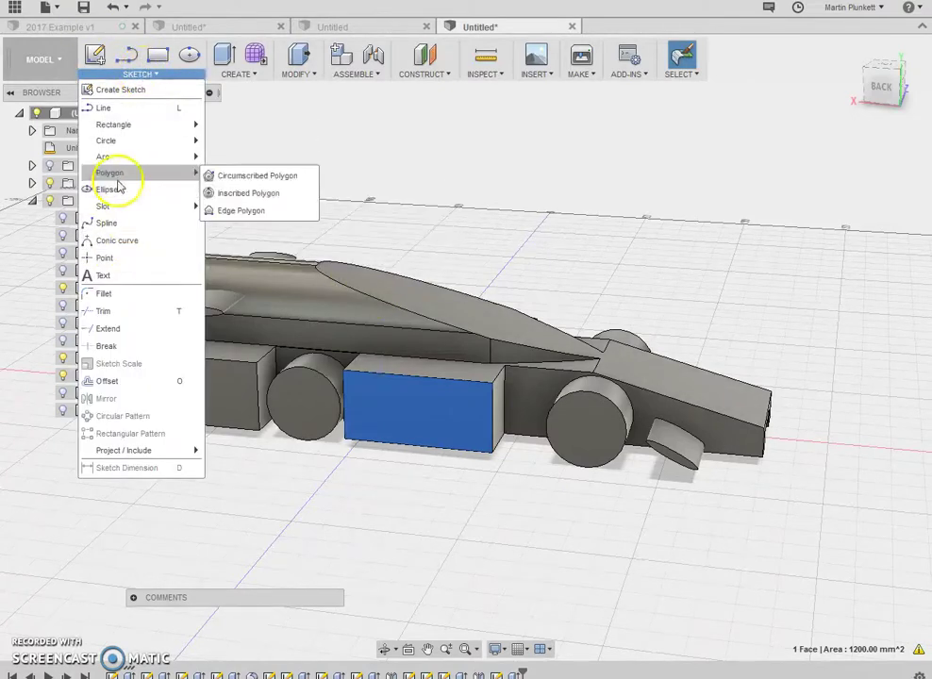
mouse_move(127, 213)
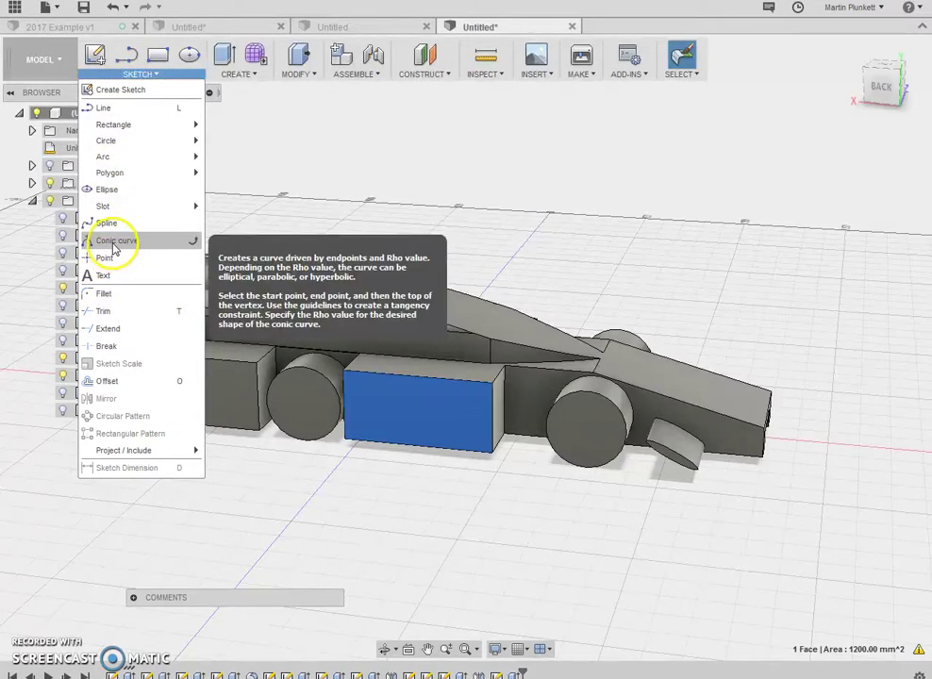
click(114, 242)
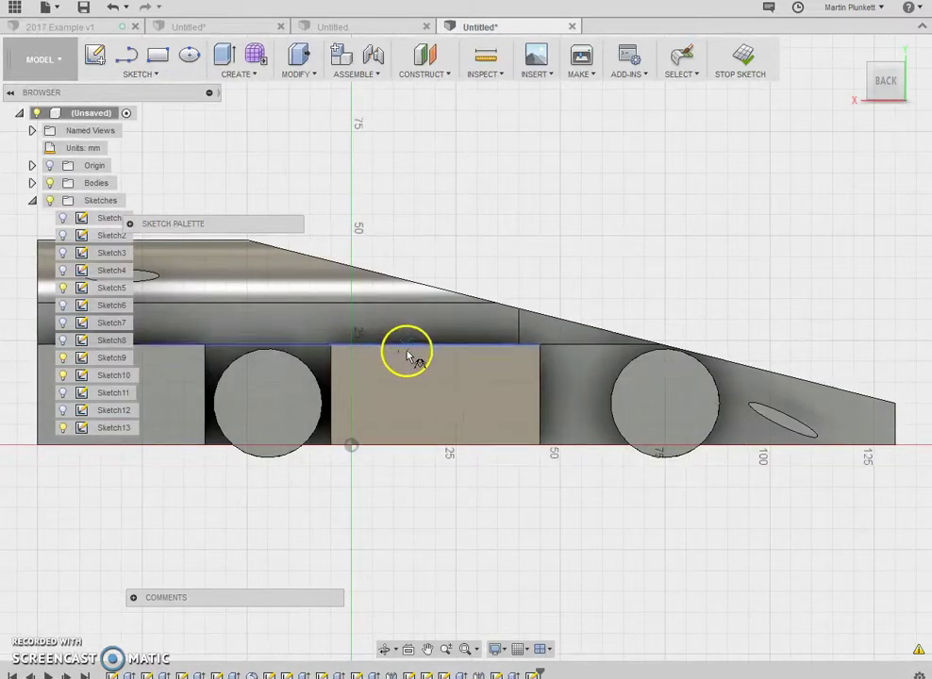
click(390, 345)
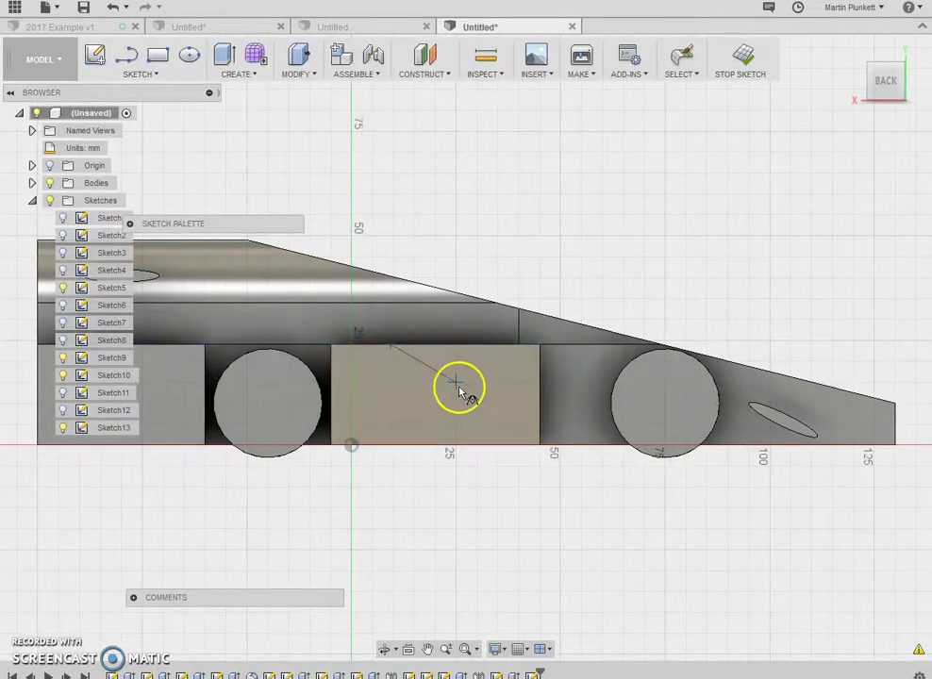
click(541, 396)
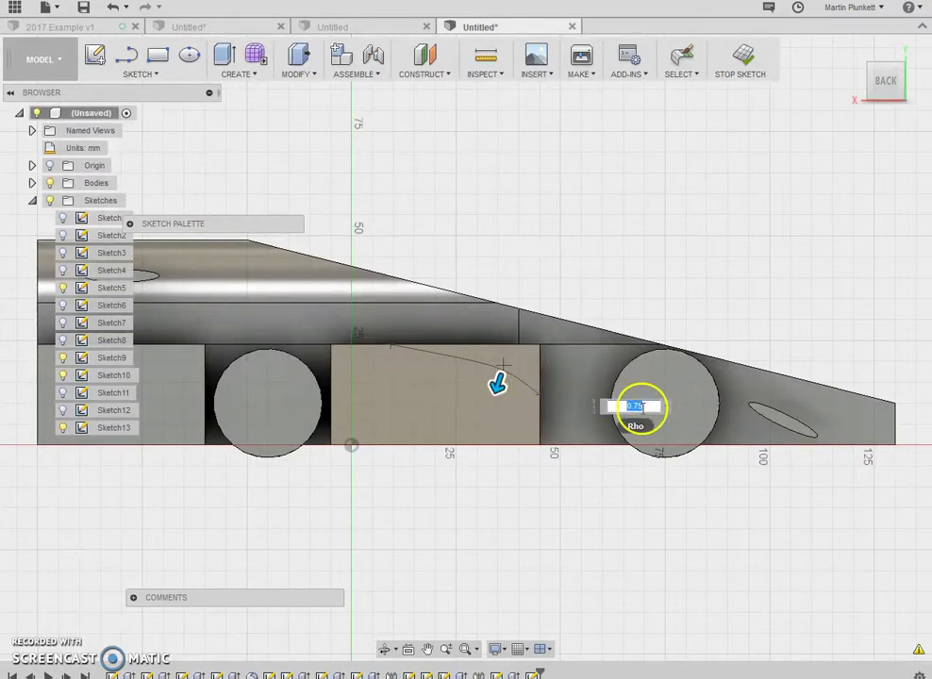
key(Return)
key(Escape)
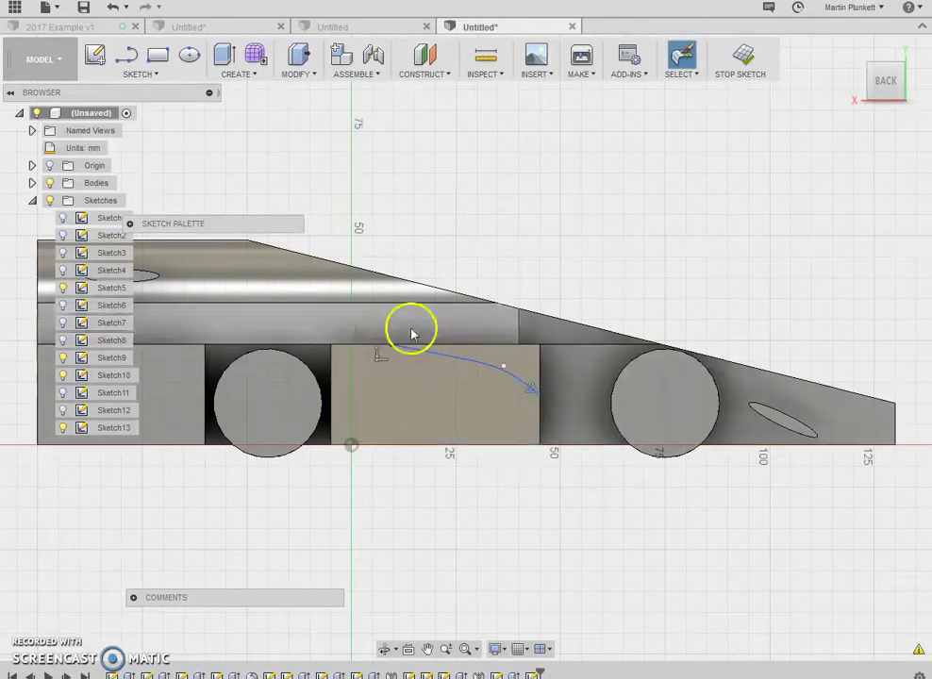
- Close the profile with a straight top edge and a vertical edge joined to the curve's end
click(142, 75)
click(111, 107)
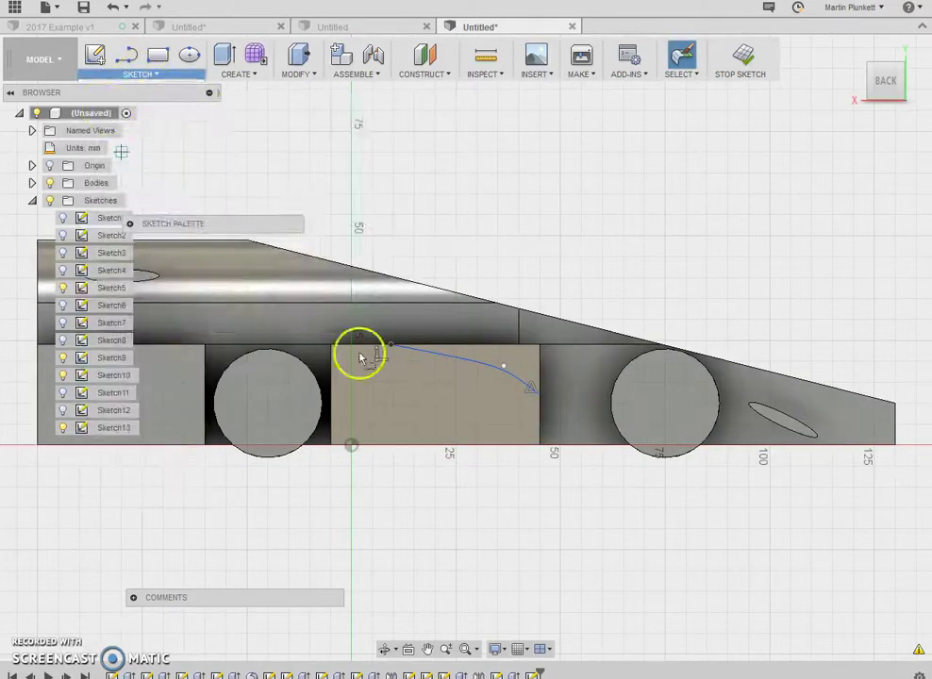
click(390, 320)
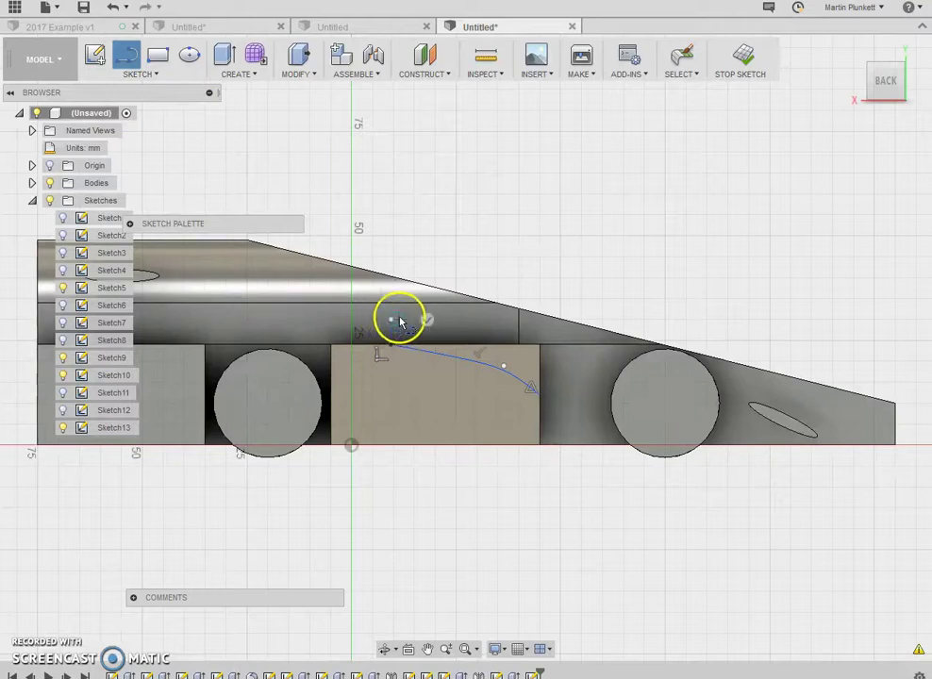
click(571, 322)
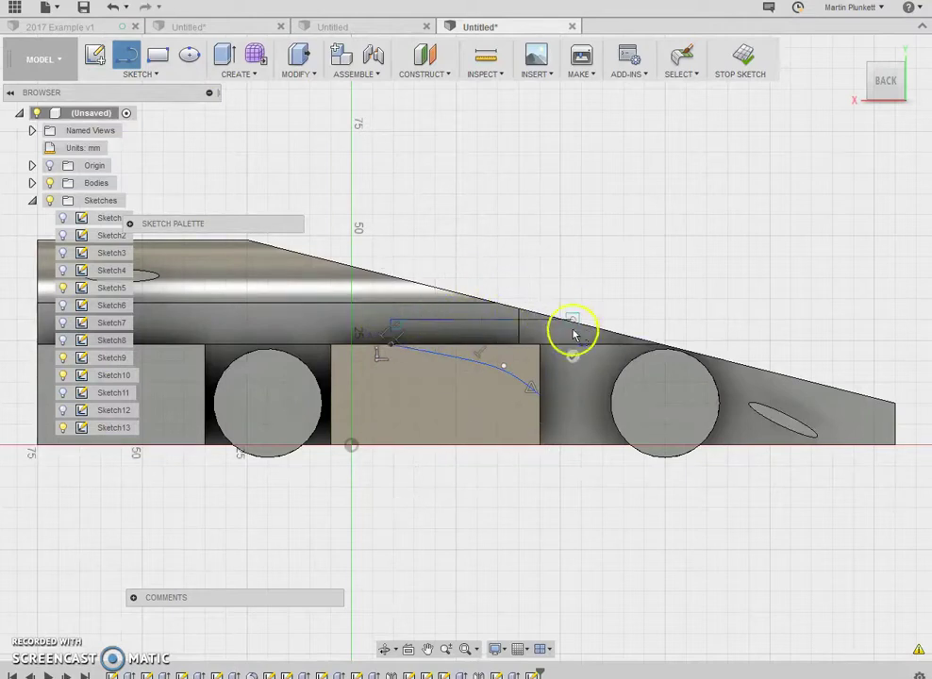
click(571, 394)
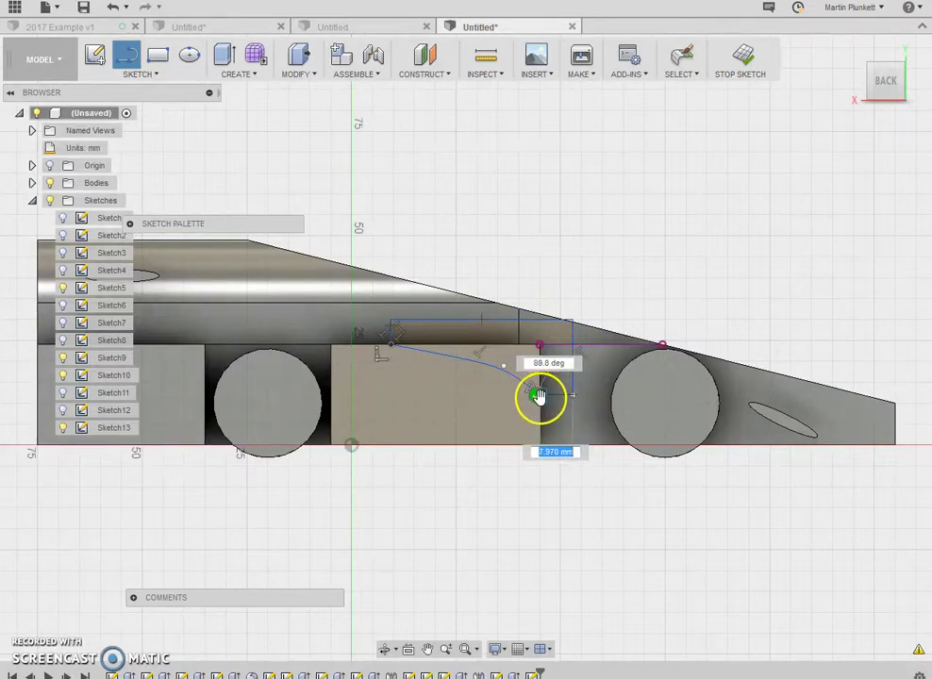
key(Escape)
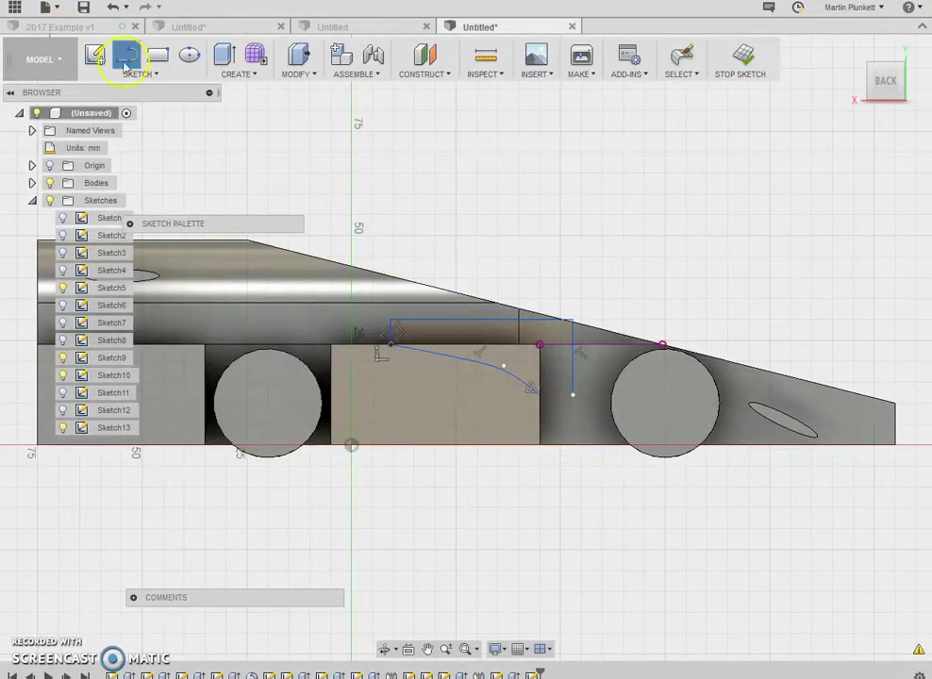
click(138, 66)
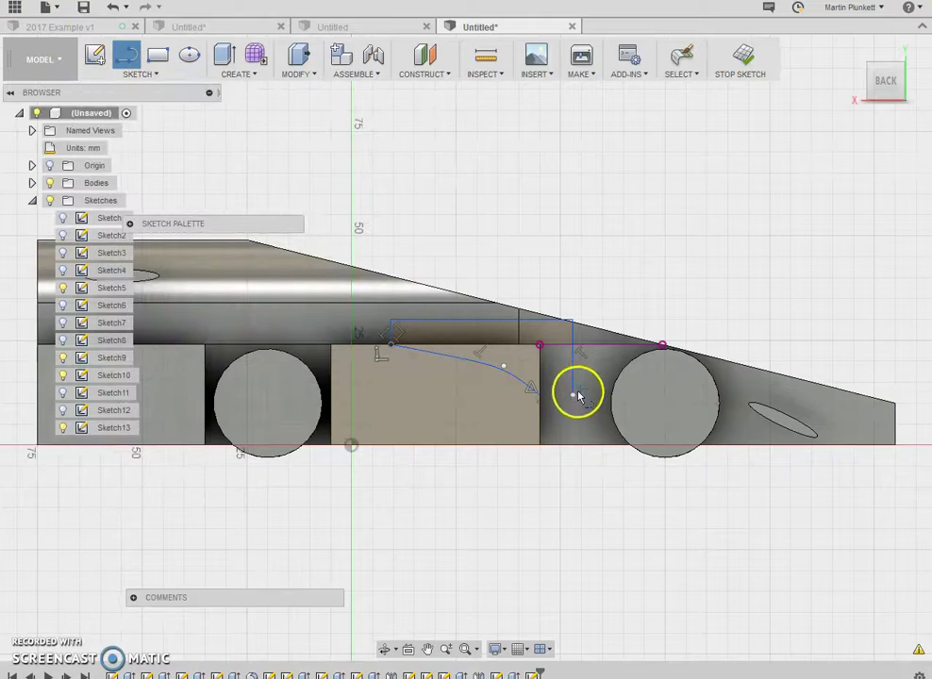
click(572, 396)
key(Escape)
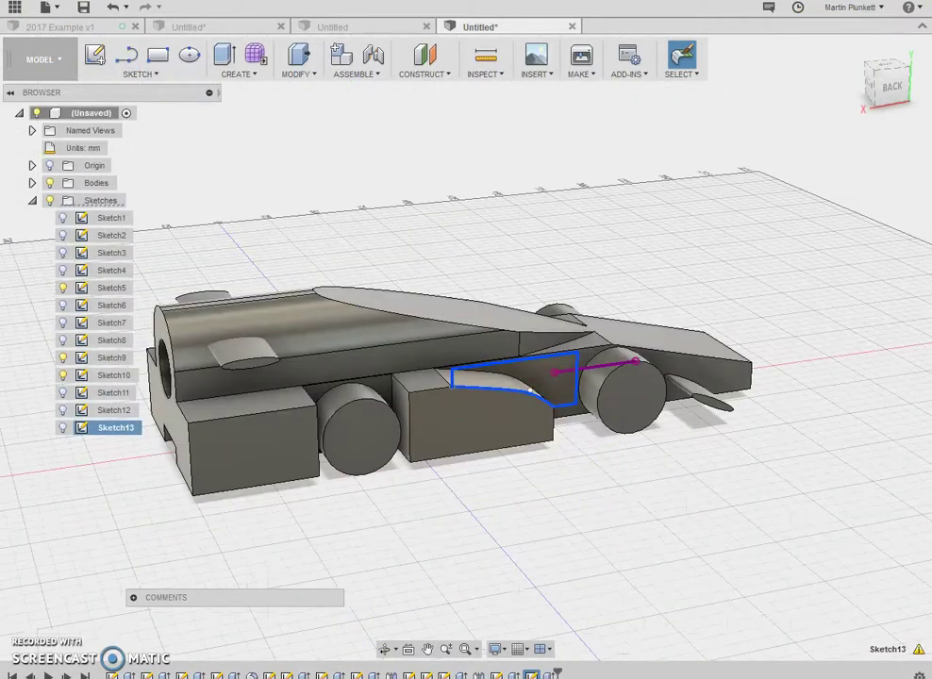
key(alt+Tab)
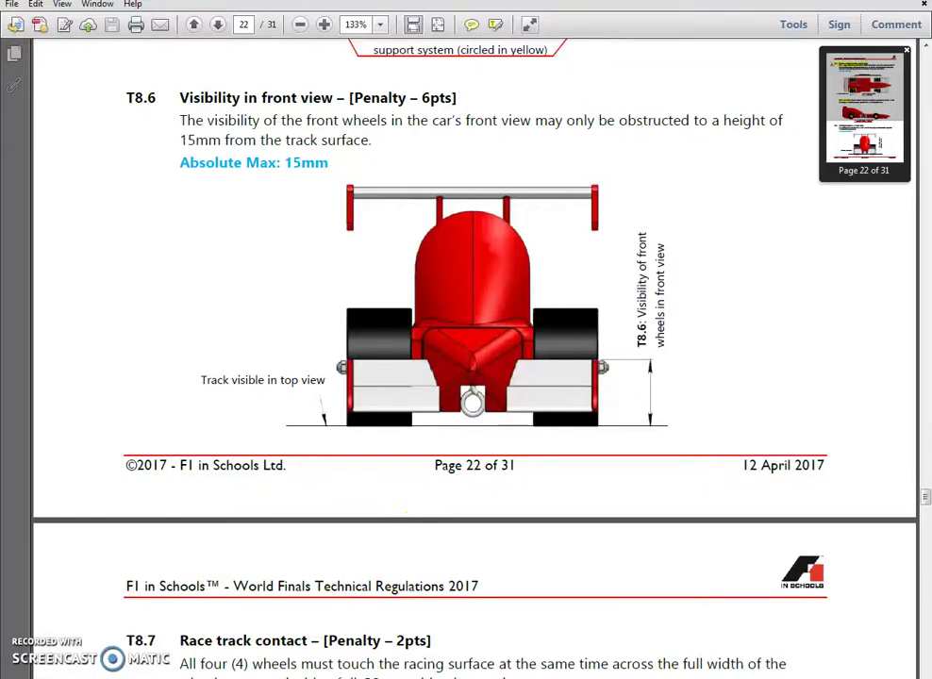
key(alt+Tab)
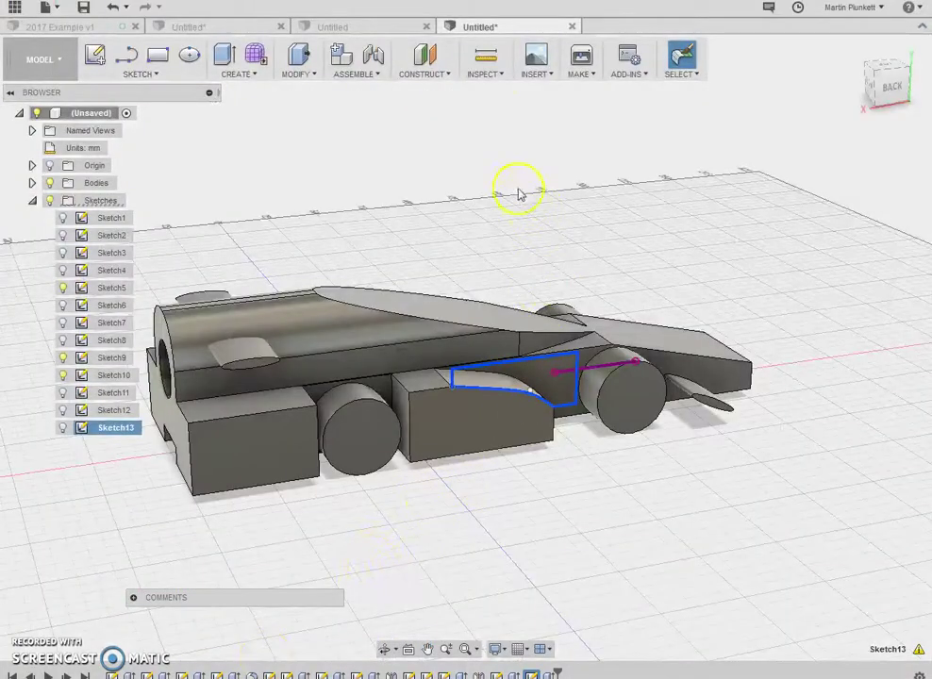
- Cancel the new extrusion and reopen Extrude10 for editing, previewing its 17.5 mm cut
click(257, 79)
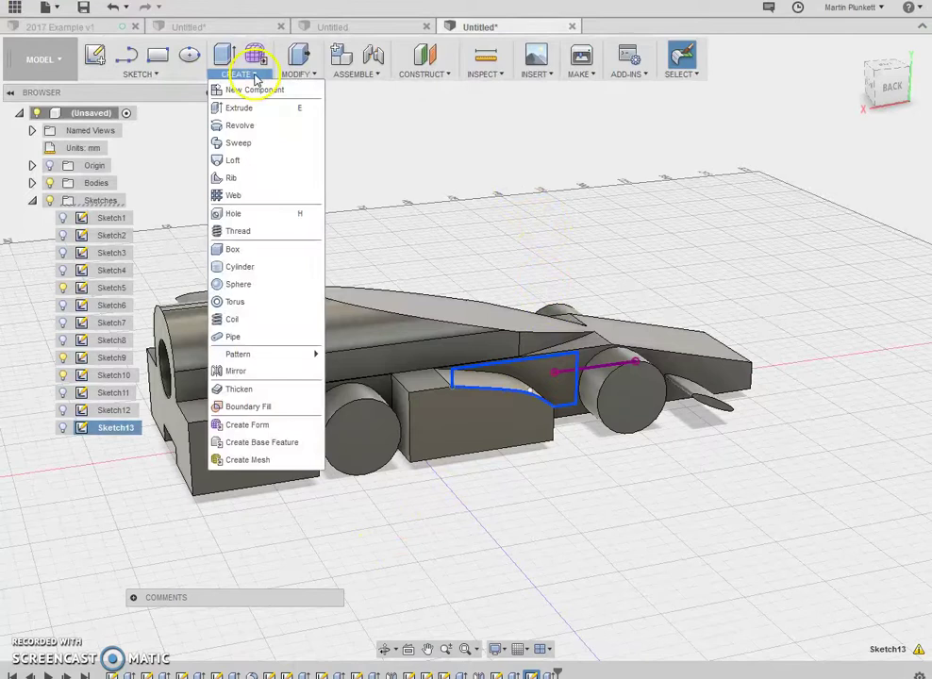
click(238, 100)
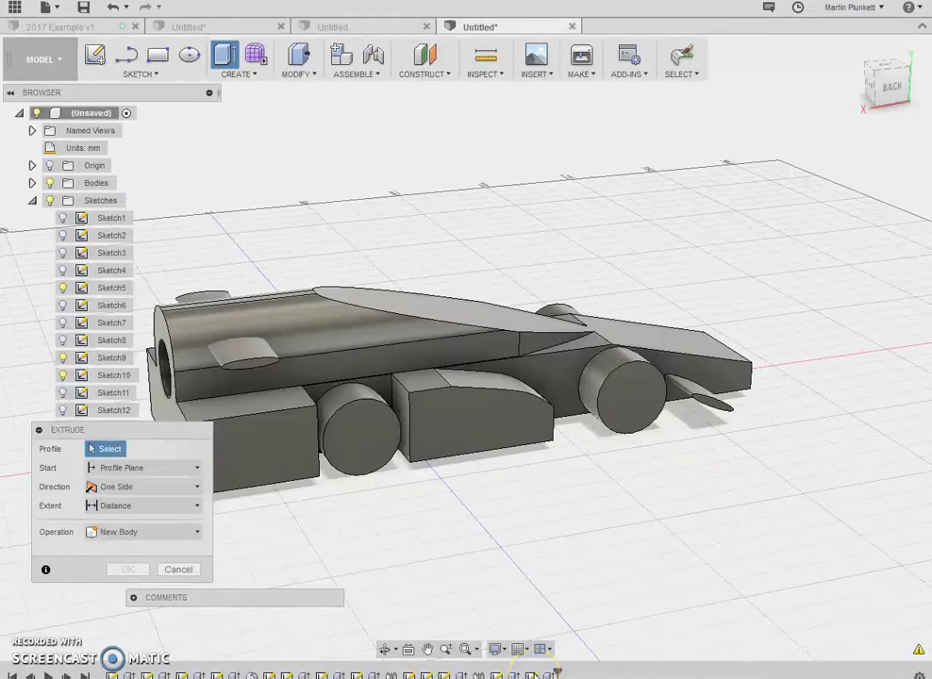
click(179, 570)
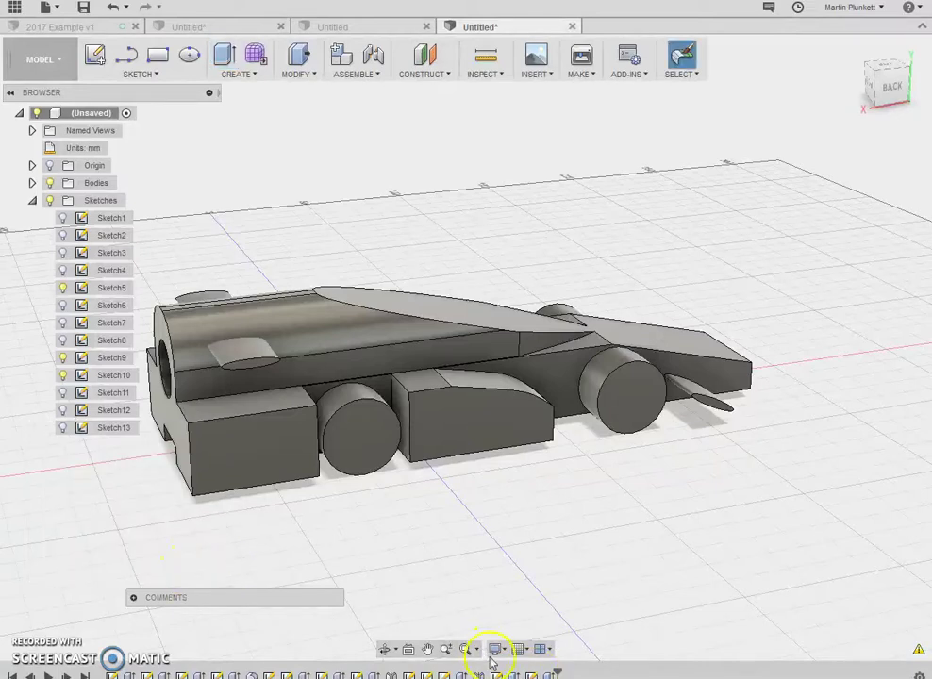
click(531, 675)
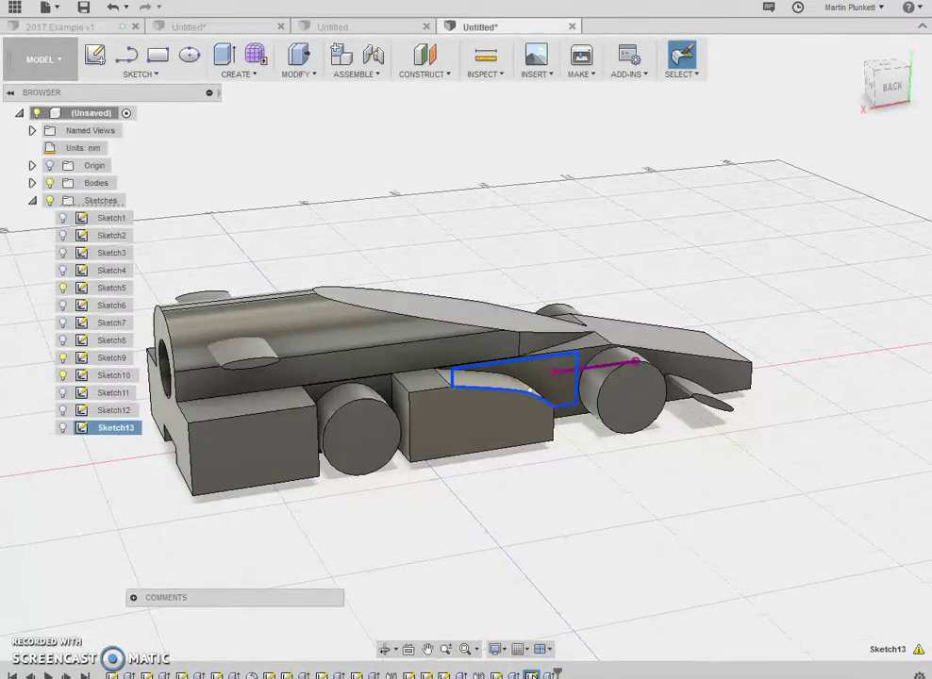
right_click(531, 676)
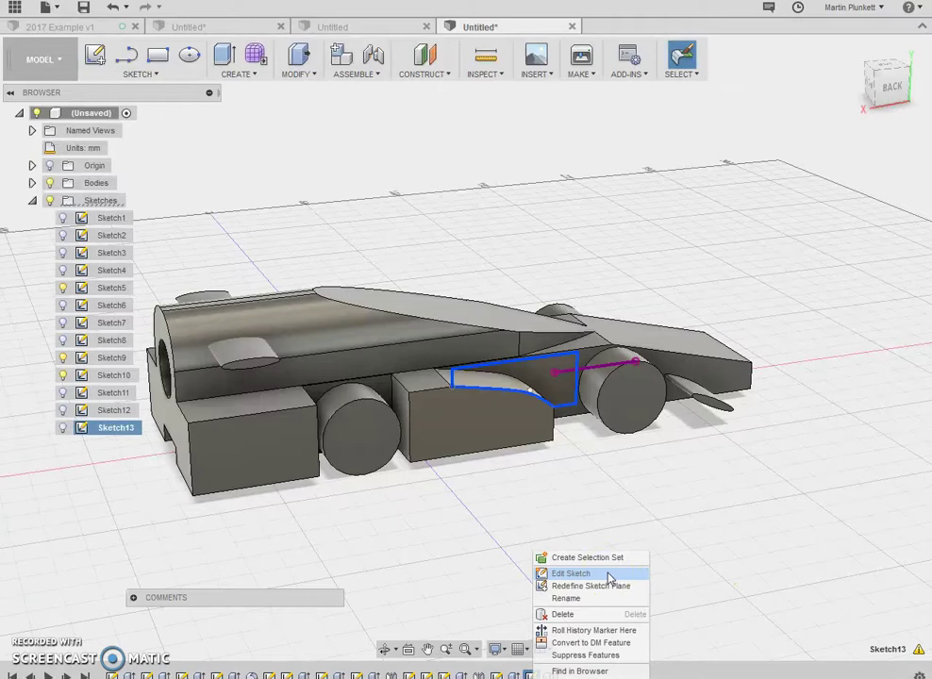
click(545, 672)
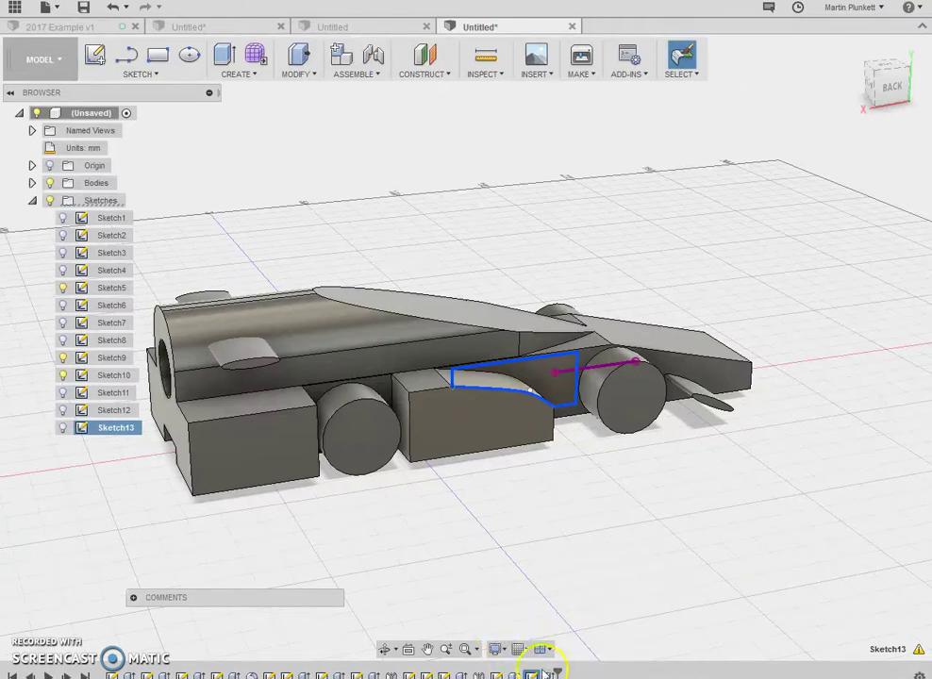
click(553, 673)
right_click(549, 672)
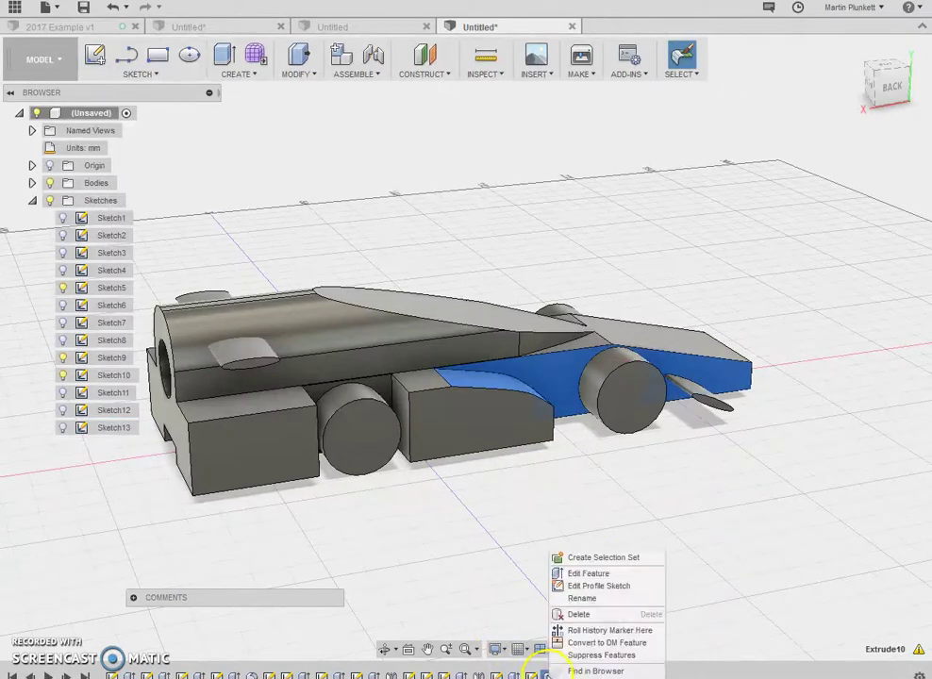
click(587, 574)
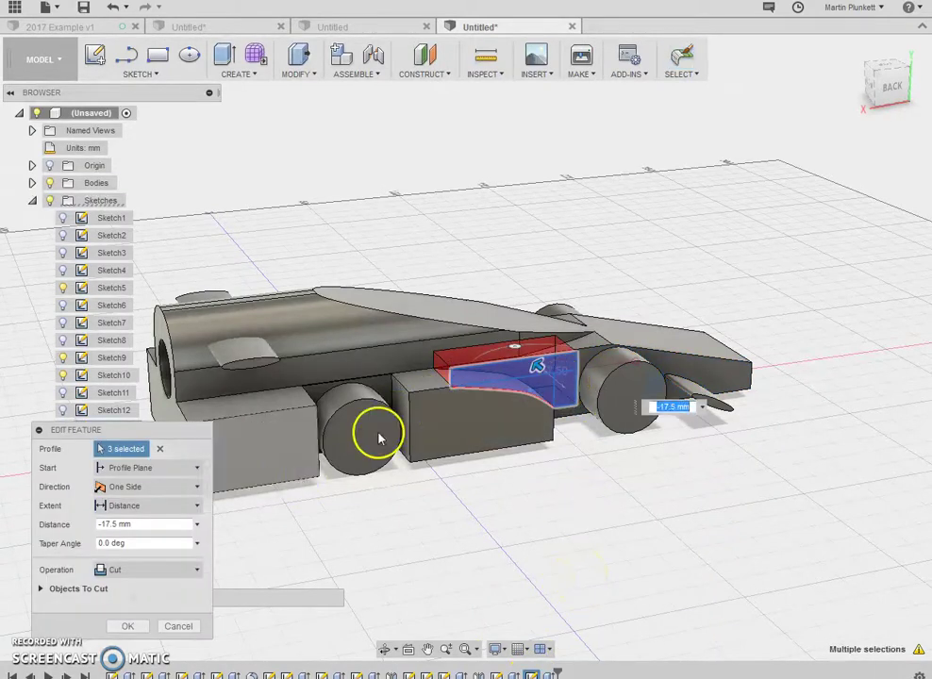
- Mirror the sidepod cut face across the car's centre plane onto the opposite side
click(236, 73)
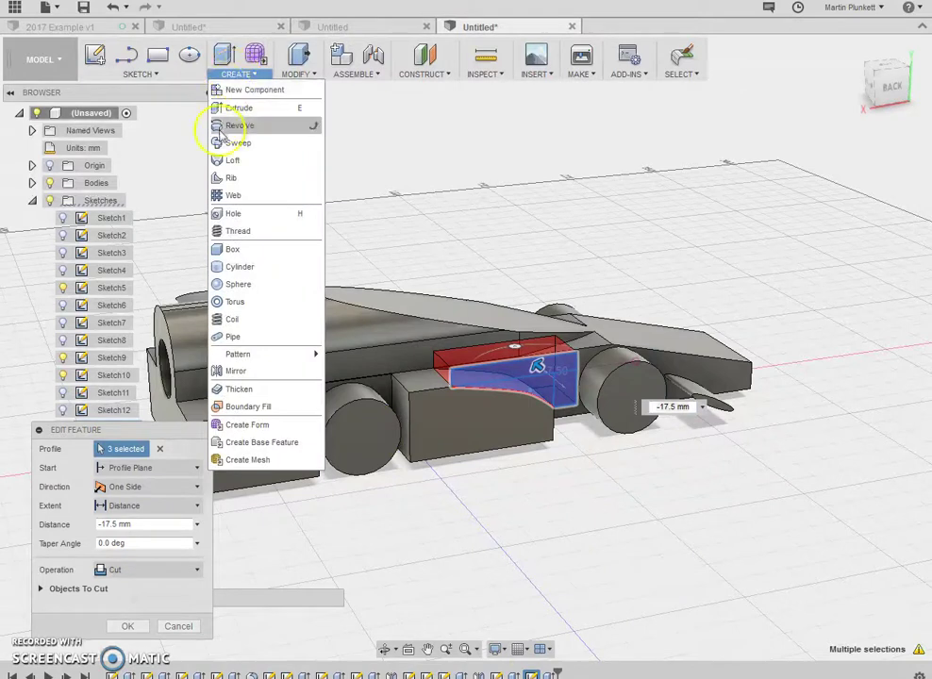
click(243, 373)
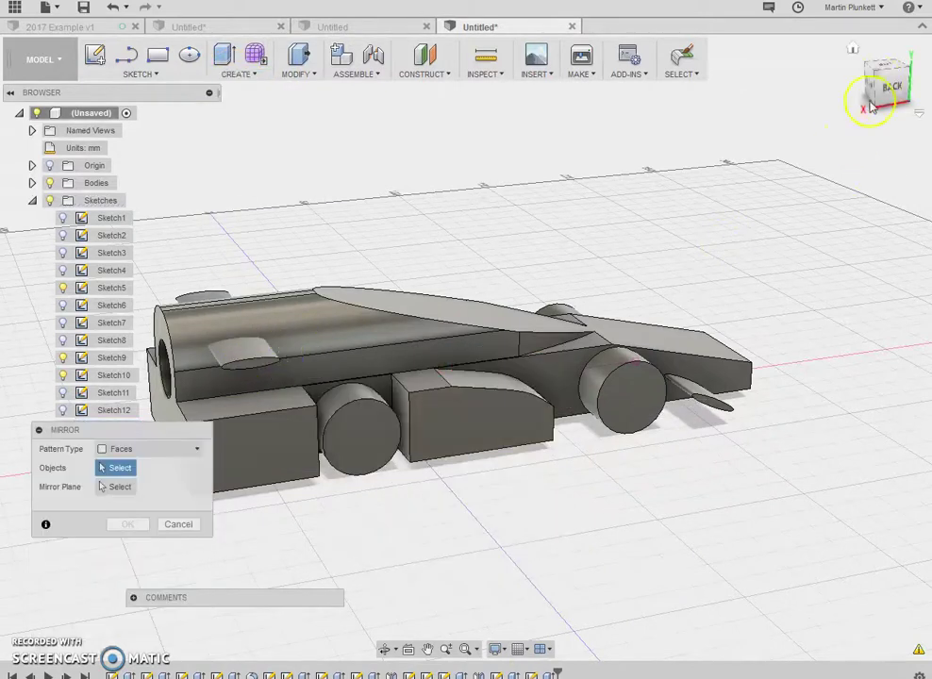
mouse_move(877, 76)
mouse_down()
mouse_move(657, 92)
mouse_move(564, 79)
mouse_move(613, 90)
mouse_up()
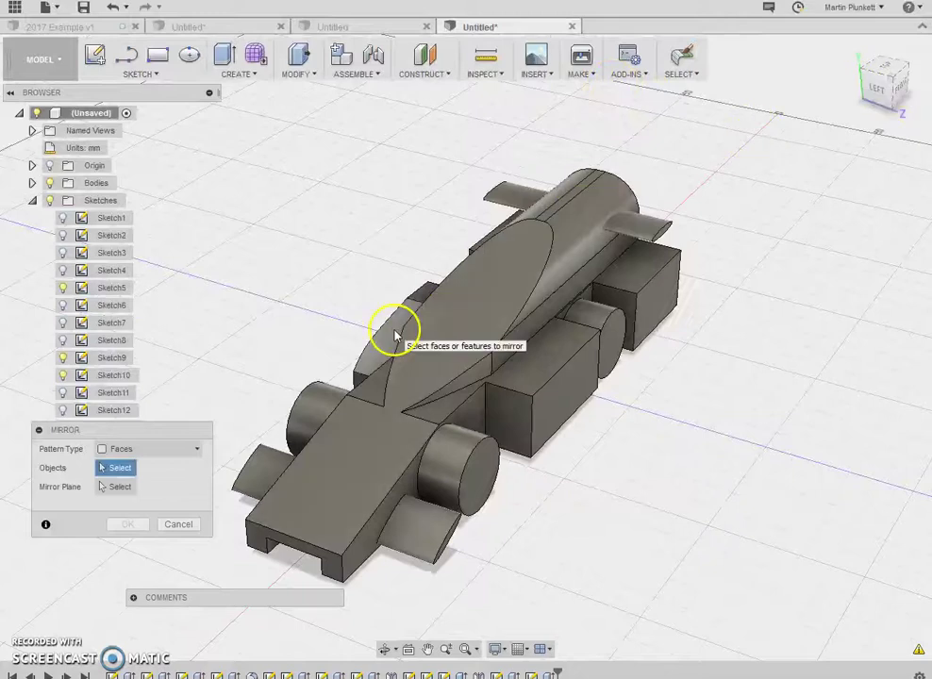
click(388, 335)
click(129, 487)
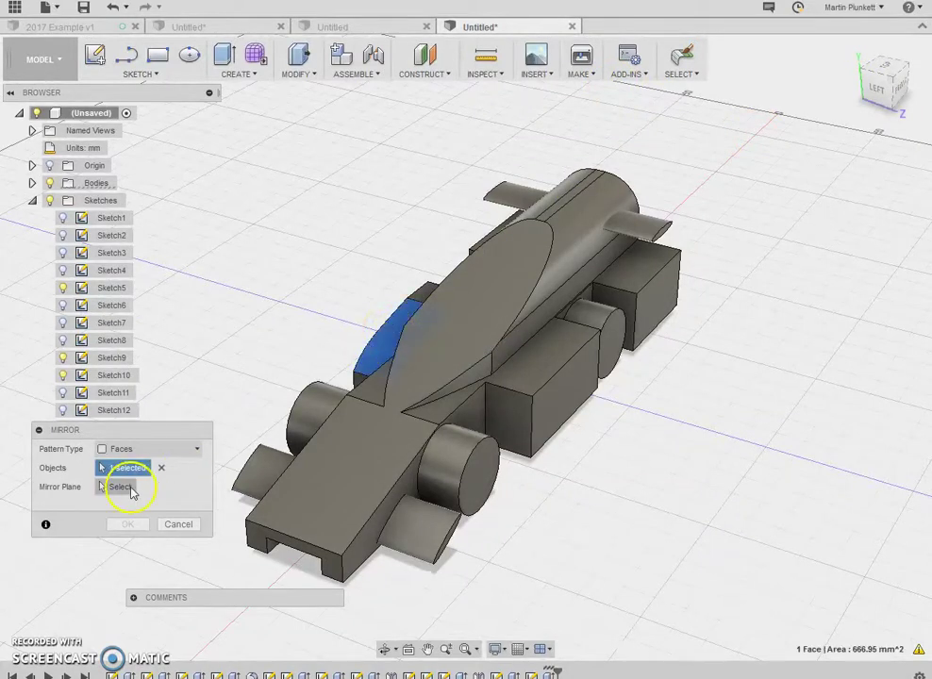
click(121, 488)
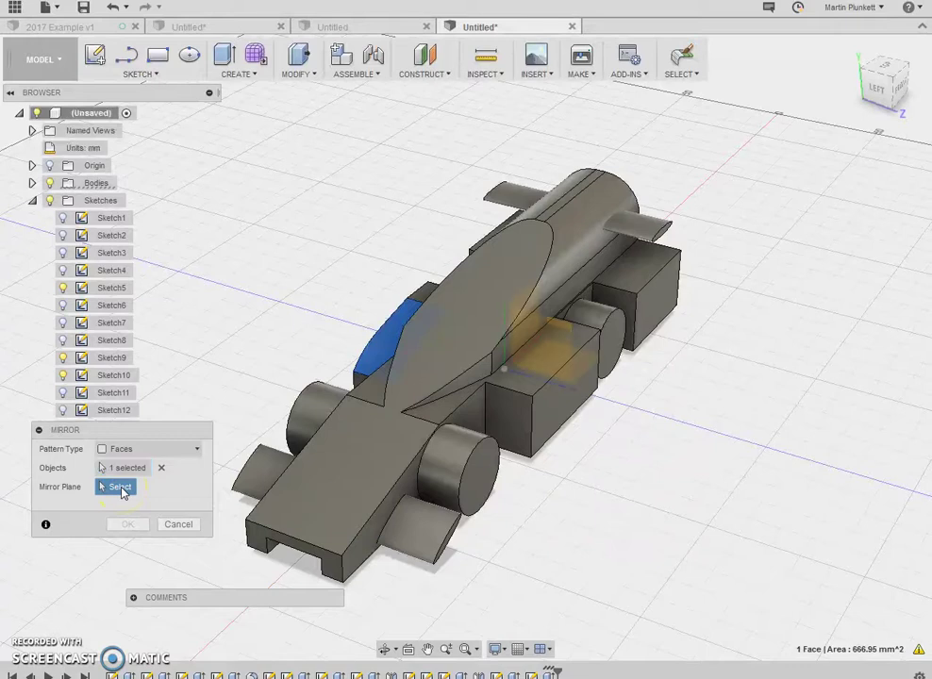
scroll(520, 303, down, 5)
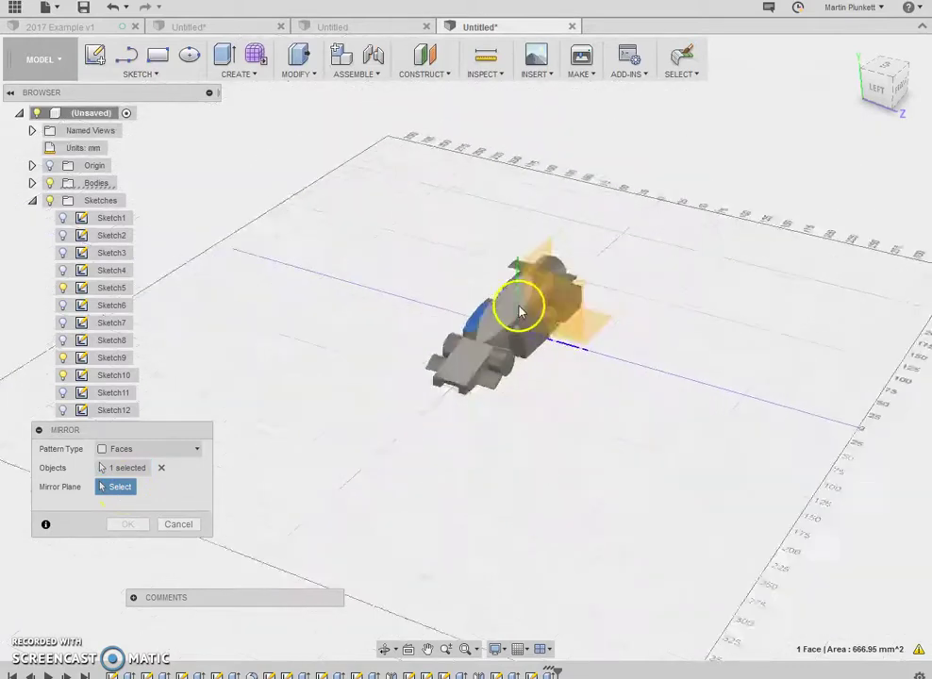
click(543, 252)
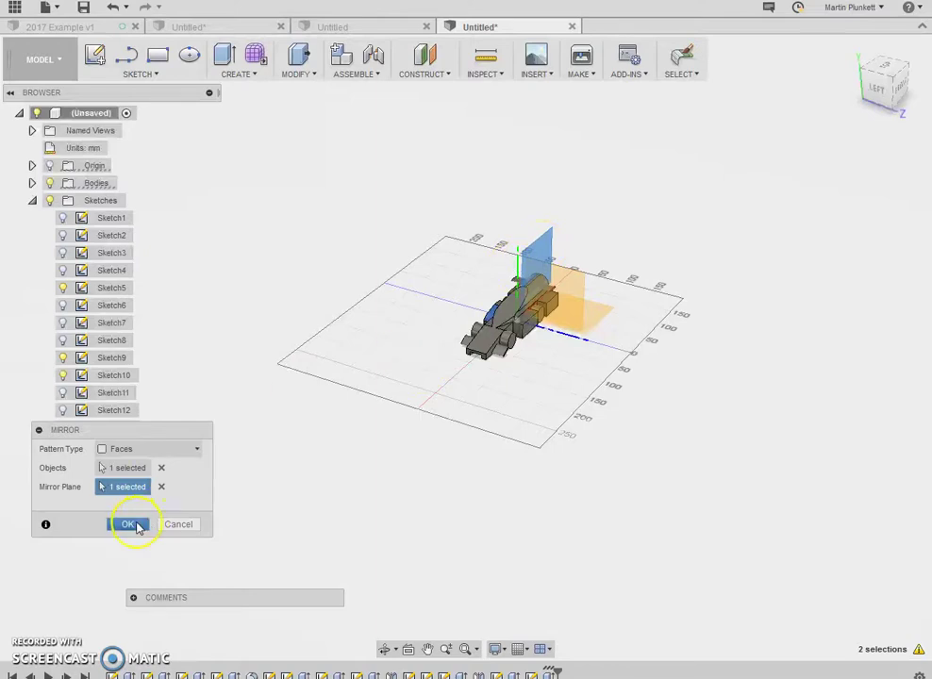
click(129, 524)
- Glance at the regulations PDF and return to the car model
scroll(509, 422, up, 8)
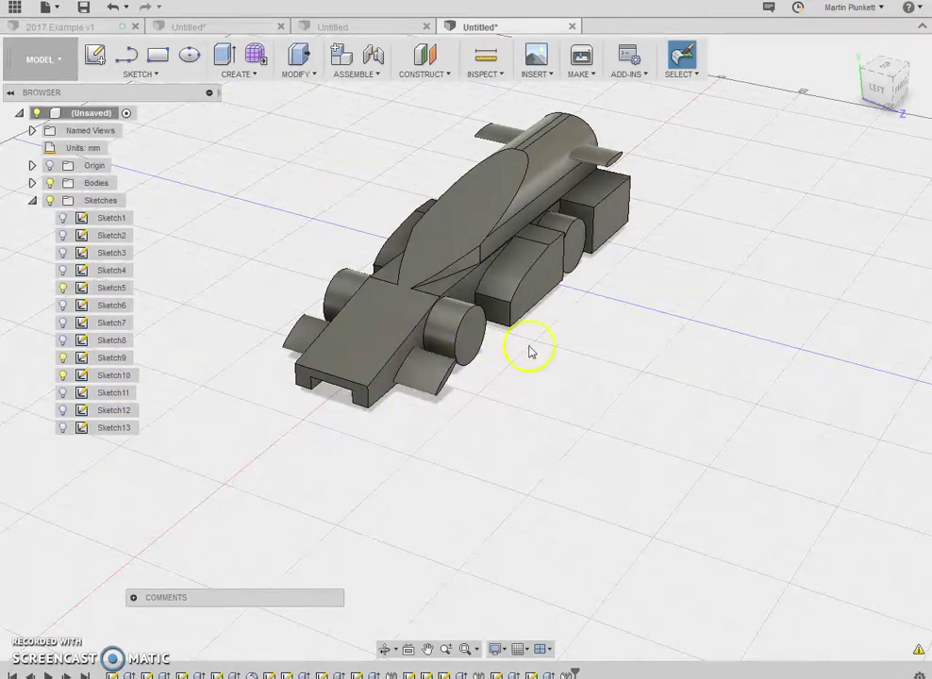
scroll(507, 351, down, 3)
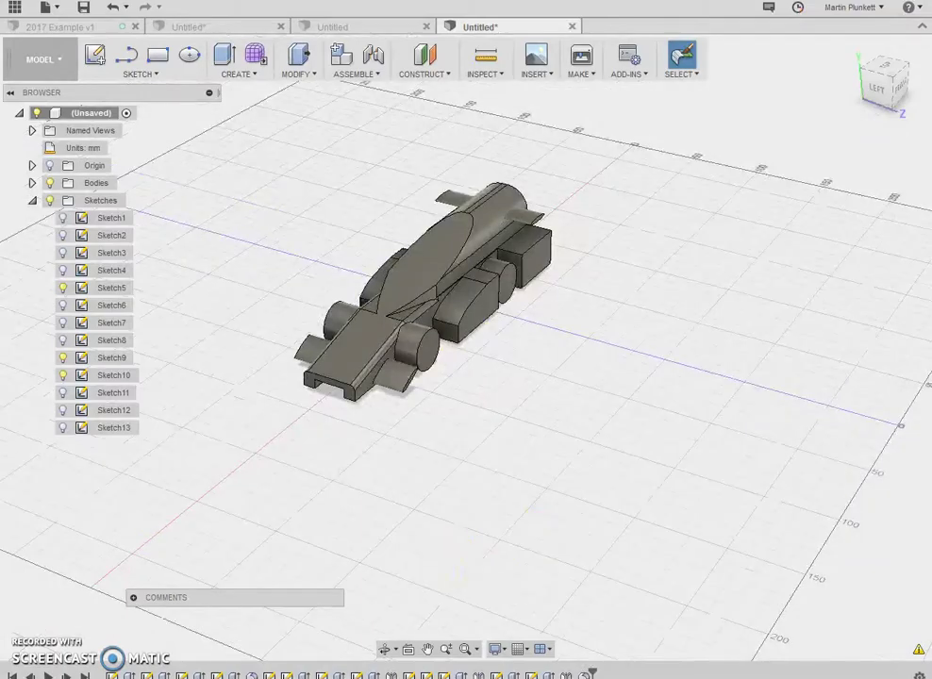
key(alt+Tab)
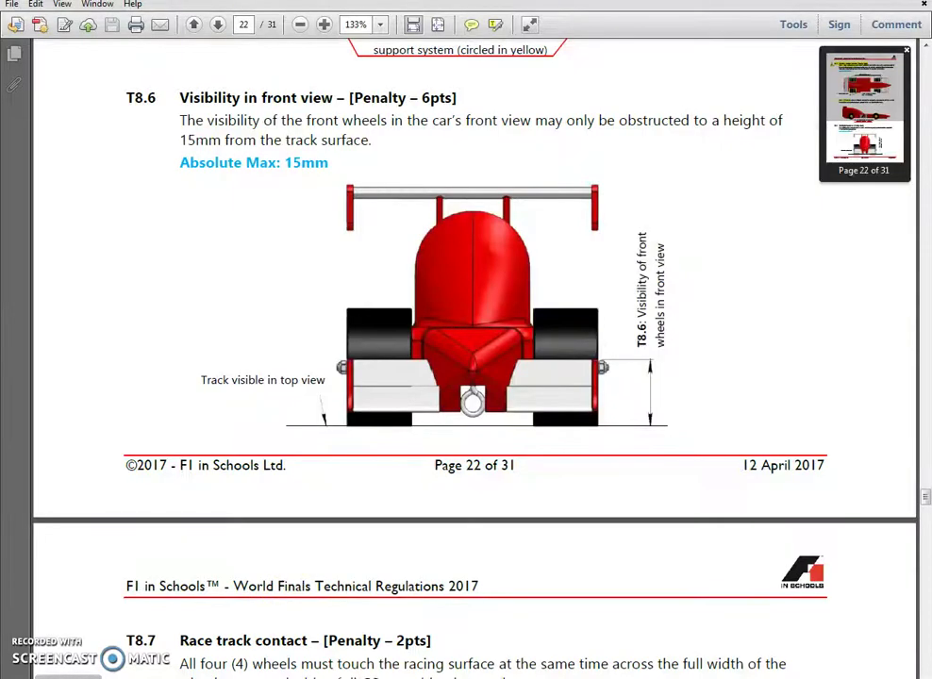
key(alt+Tab)
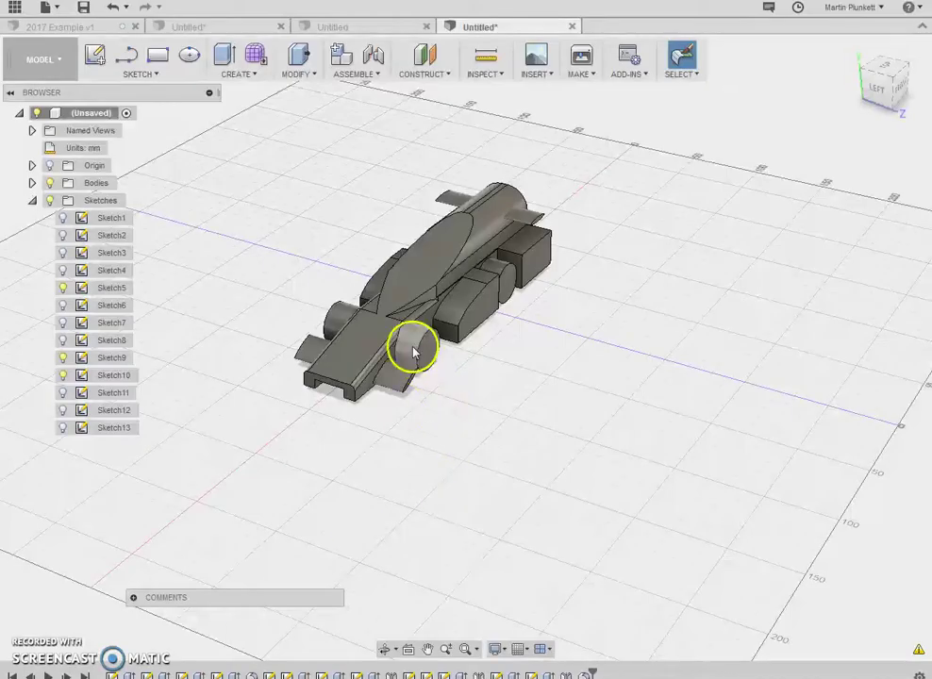
- Start a fillet on the first four edges of the car's side and rear blocks
scroll(410, 343, up, 3)
scroll(409, 343, down, 1)
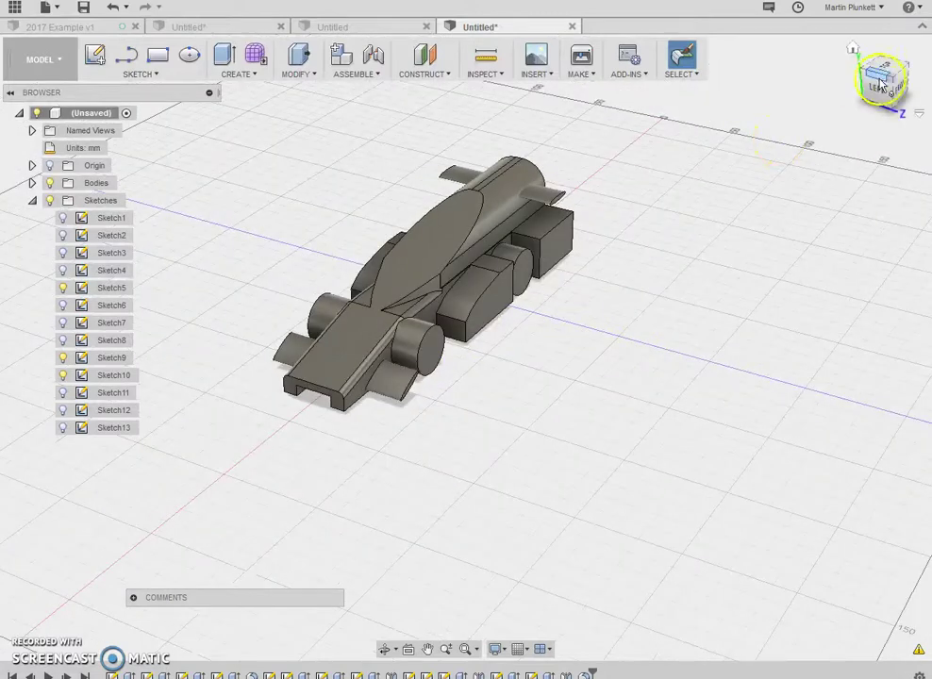
mouse_move(891, 83)
mouse_down()
mouse_move(832, 79)
mouse_move(863, 59)
mouse_move(884, 77)
mouse_up()
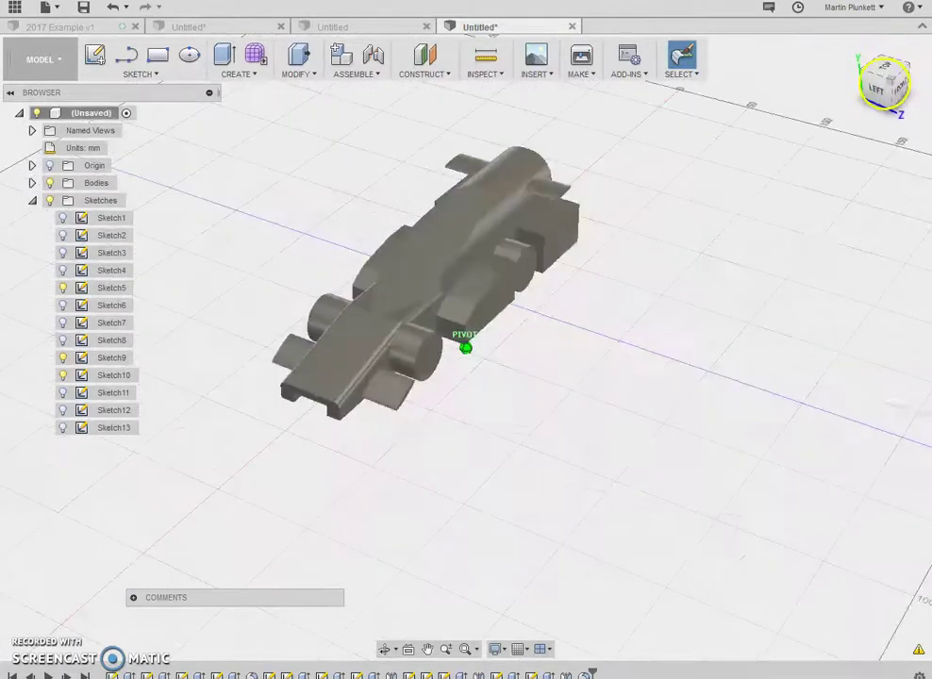
click(297, 73)
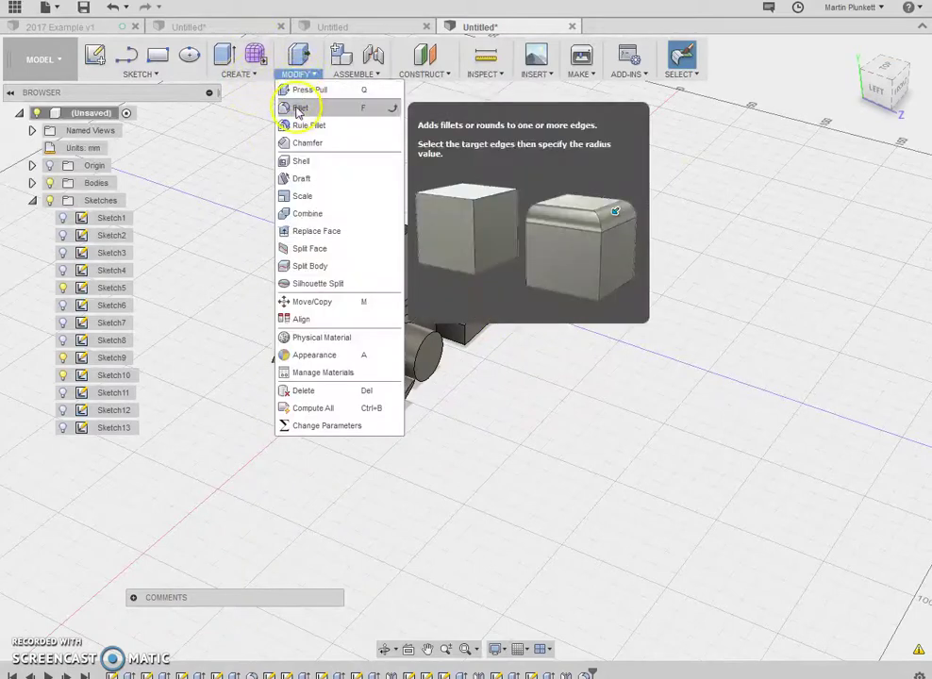
click(298, 110)
click(489, 292)
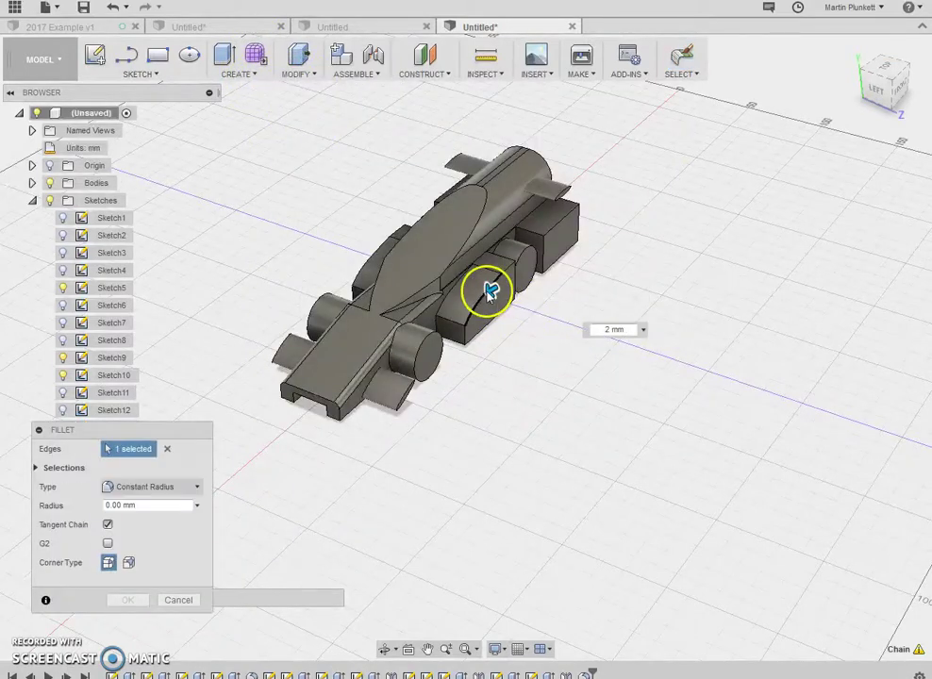
click(467, 338)
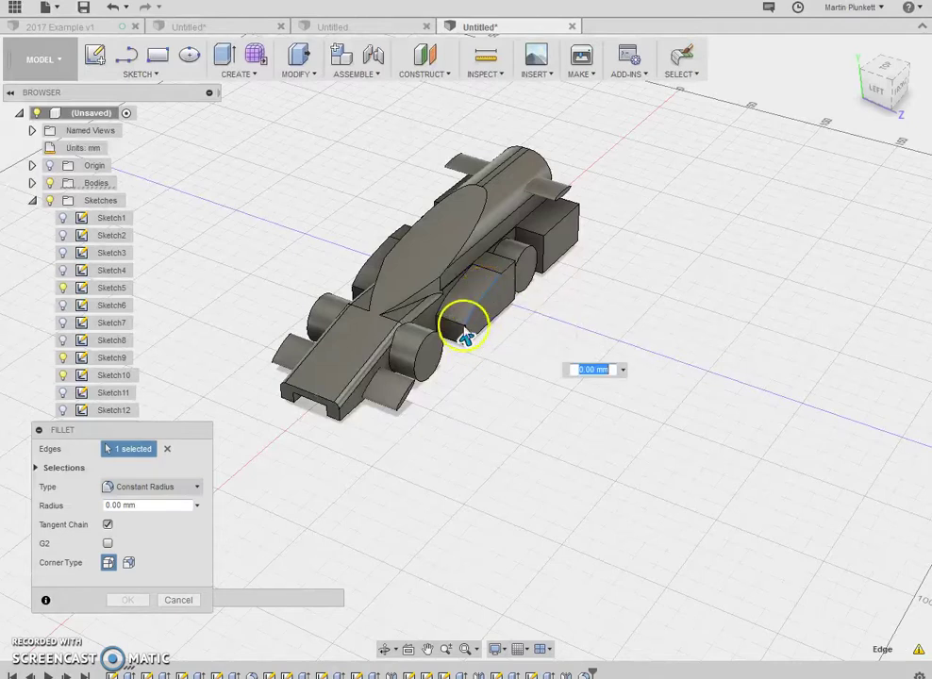
click(513, 268)
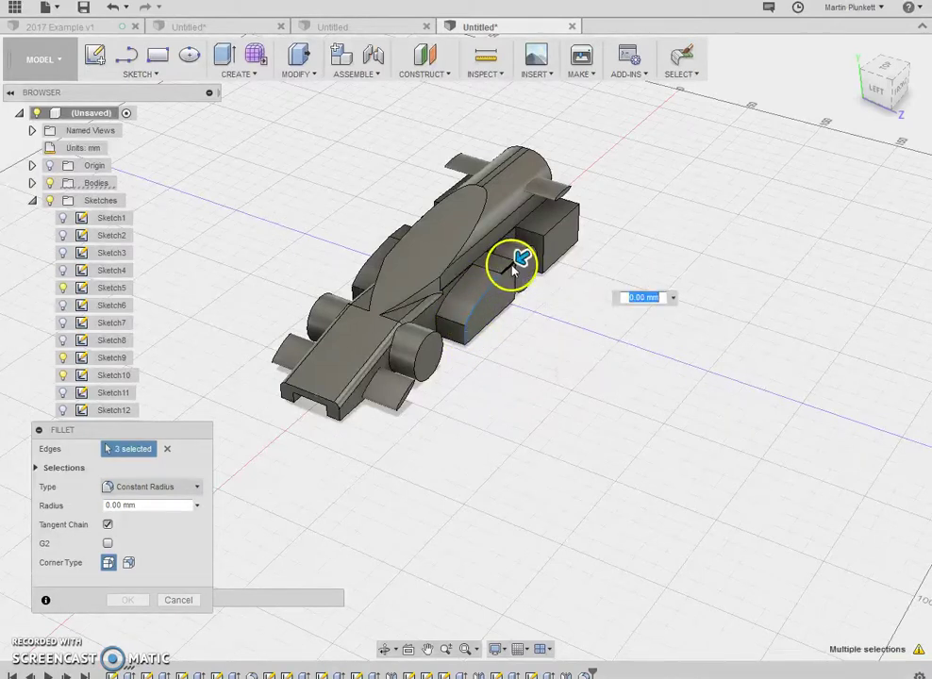
click(561, 222)
- Add four more edges along the body top and nose, then set a 3 mm radius
click(446, 193)
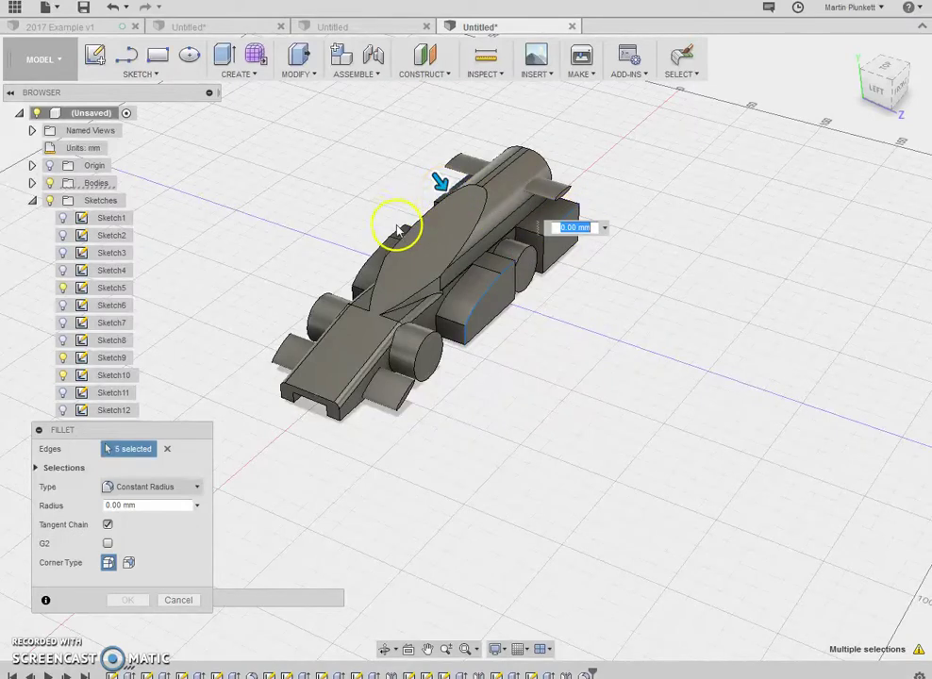
click(387, 243)
click(351, 291)
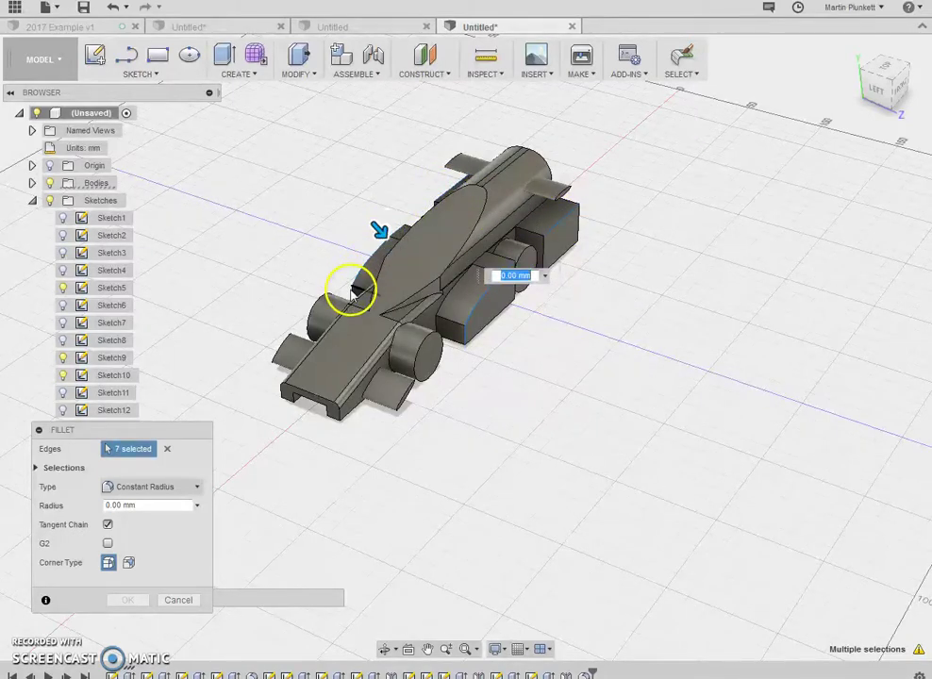
scroll(354, 296, up, 5)
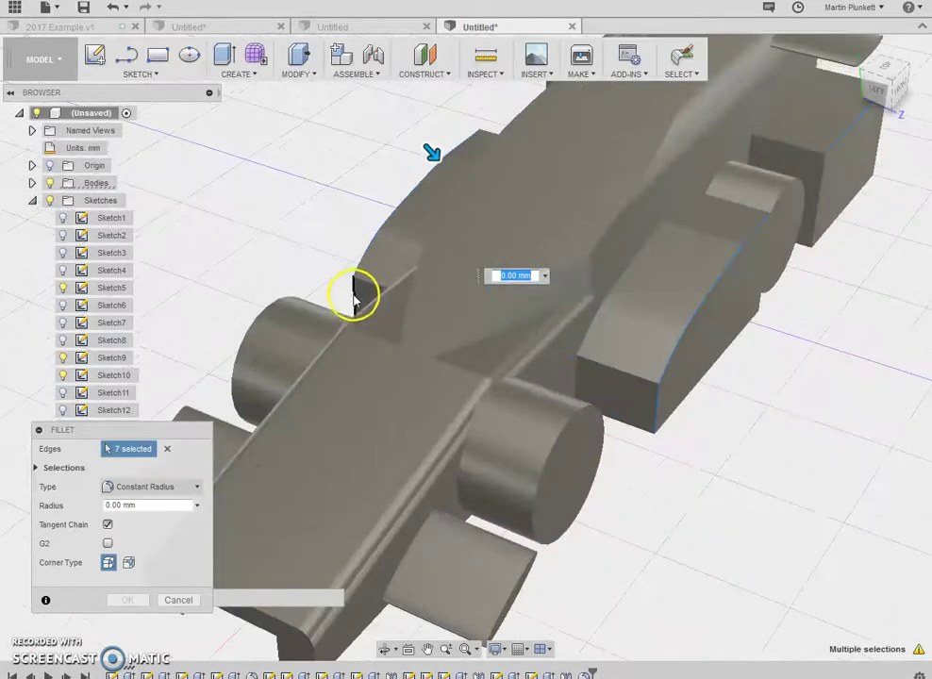
click(355, 294)
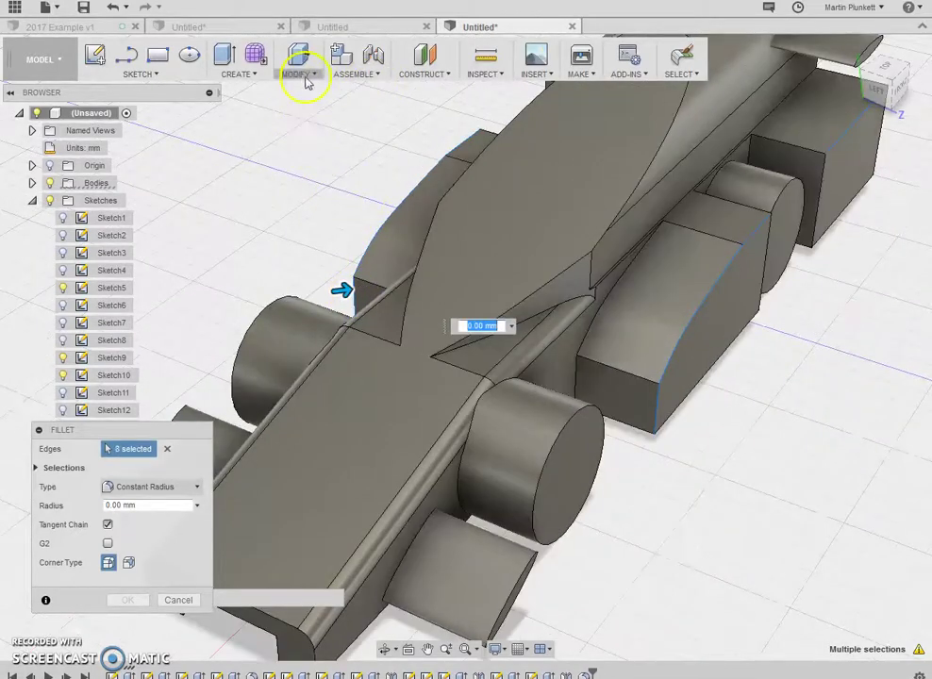
drag(148, 504, 74, 508)
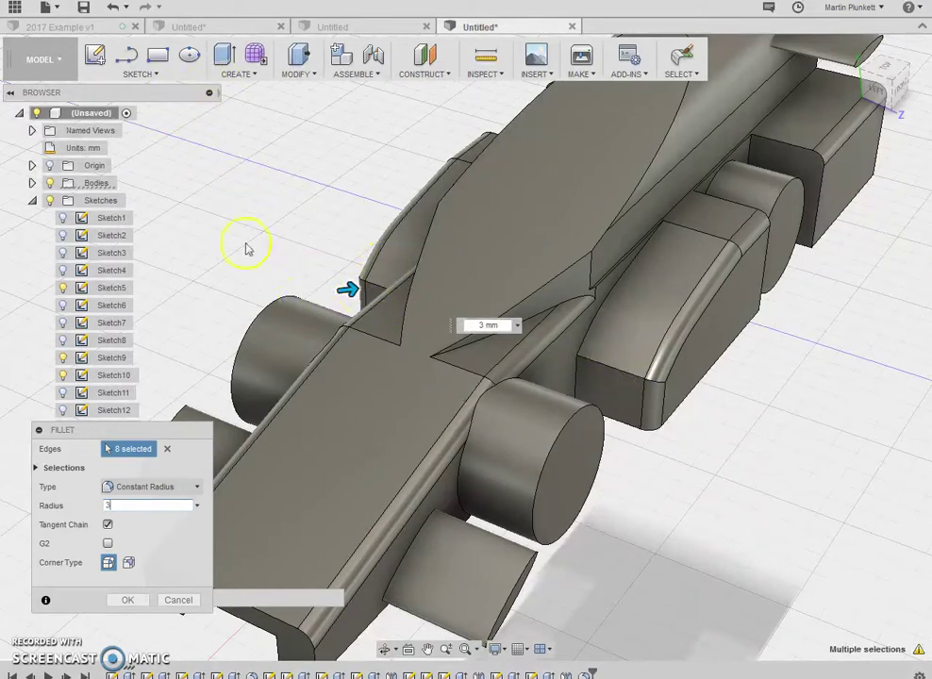
- Create a second 3 mm fillet on two side-pod edges and inspect it from above
click(300, 71)
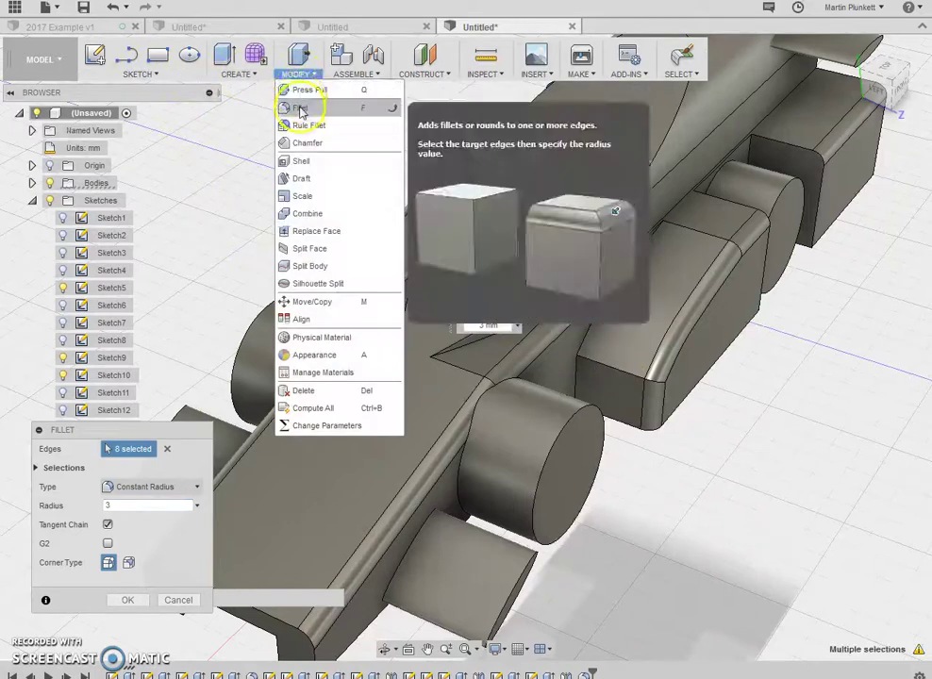
click(300, 110)
click(370, 284)
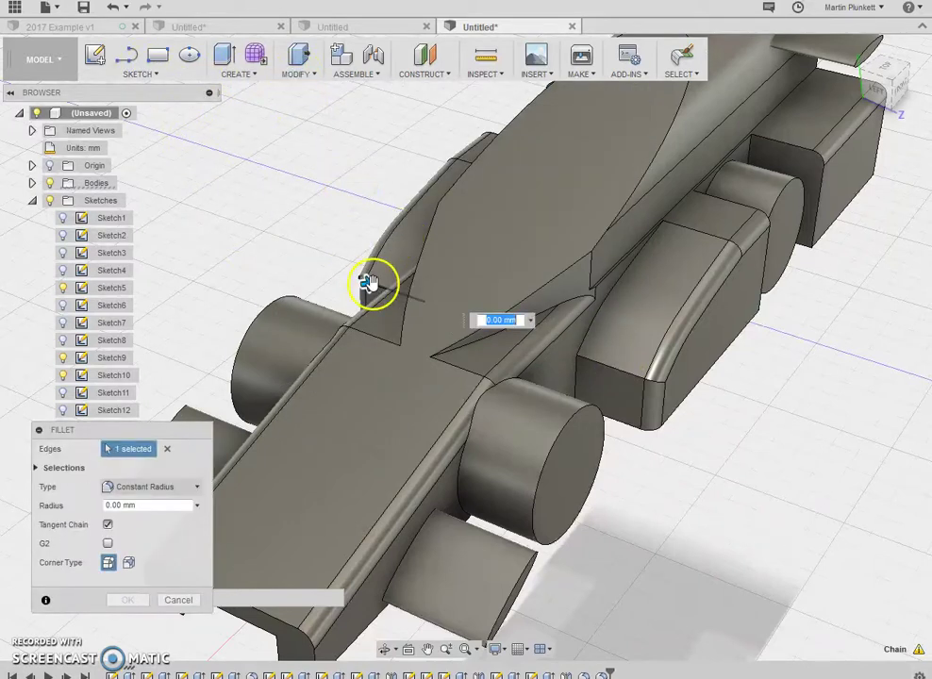
click(613, 368)
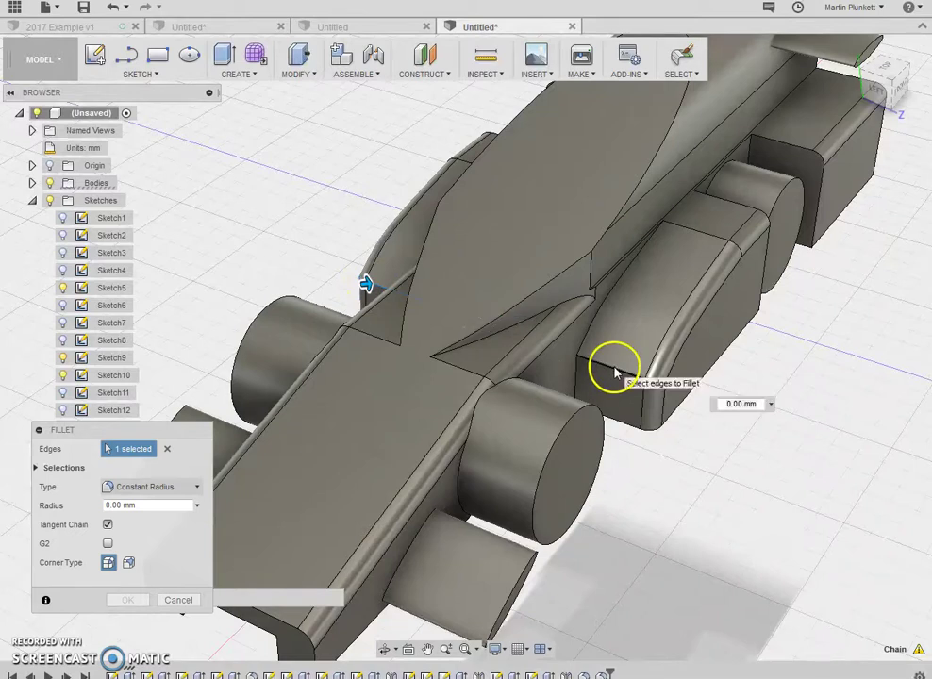
drag(162, 506, 78, 505)
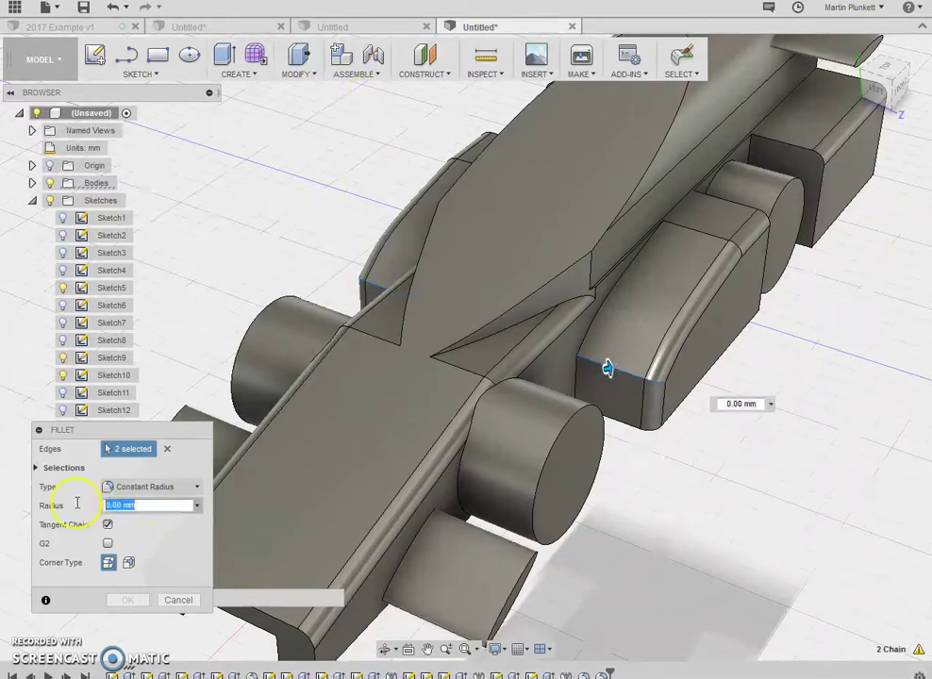
text(3)
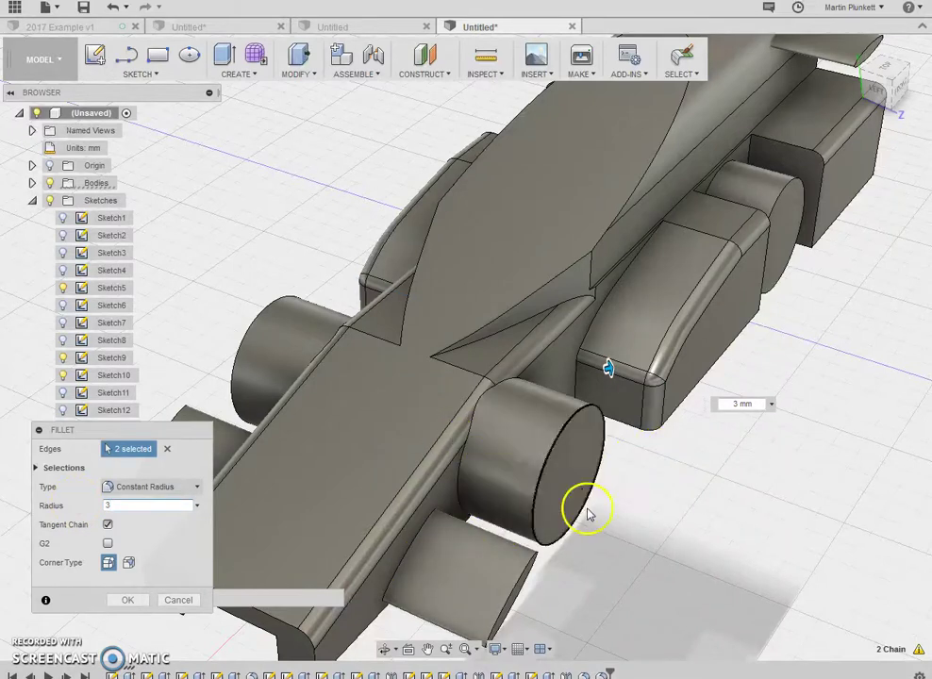
scroll(582, 505, down, 5)
scroll(578, 492, up, 3)
scroll(565, 498, up, 2)
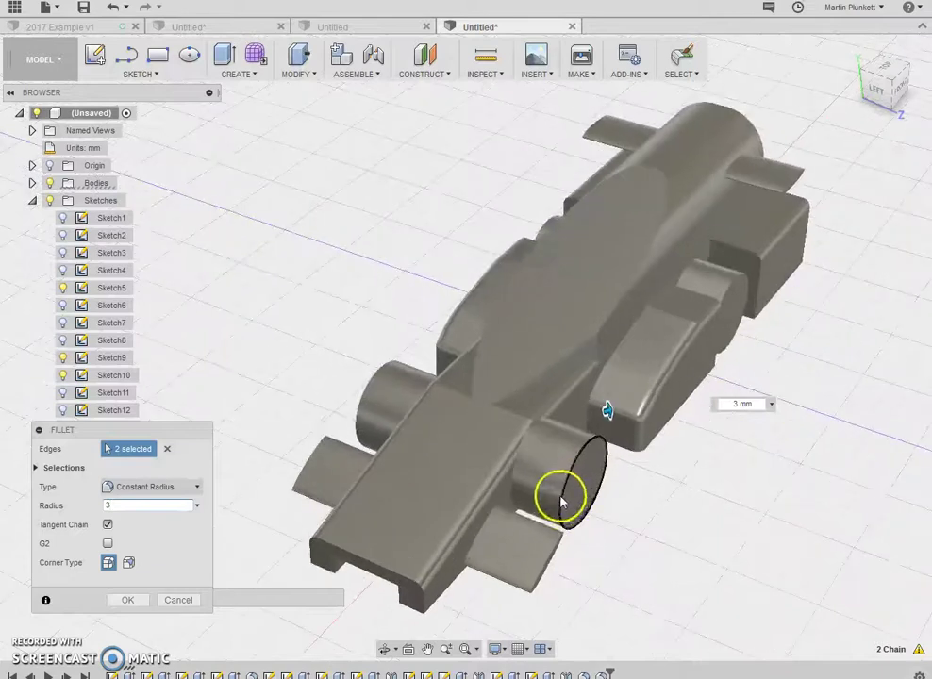
scroll(373, 514, up, 2)
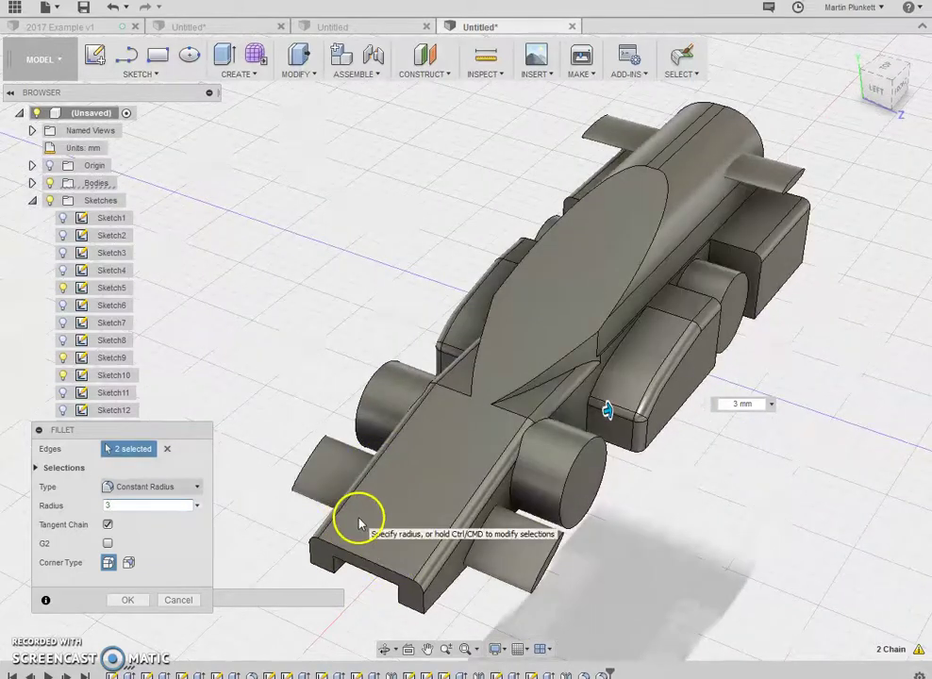
shift+middle_drag(739, 488, 718, 499)
scroll(715, 497, down, 3)
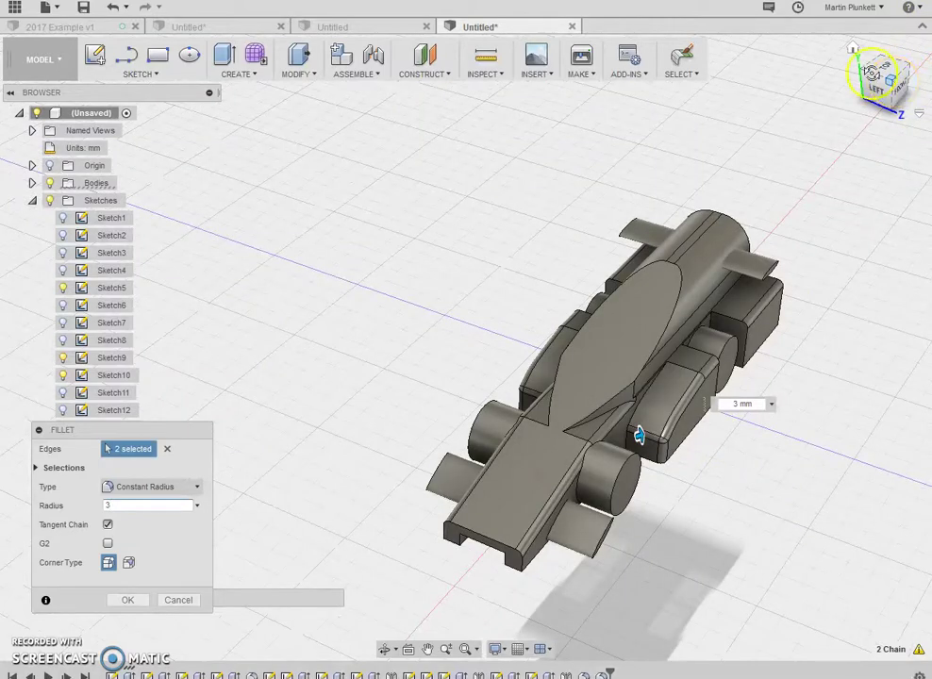
mouse_move(872, 75)
mouse_down()
mouse_move(825, 38)
mouse_move(873, 26)
mouse_move(818, 42)
mouse_move(886, 39)
mouse_move(896, 28)
mouse_move(872, 61)
mouse_move(905, 76)
mouse_move(881, 43)
mouse_move(875, 52)
mouse_up()
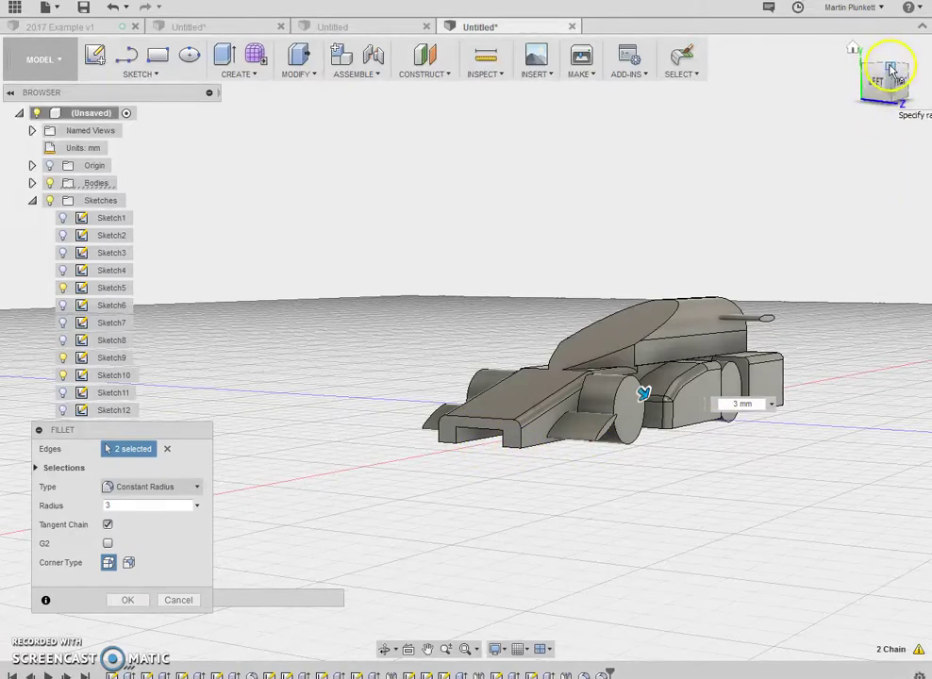
mouse_move(891, 71)
mouse_down()
mouse_move(825, 85)
mouse_move(830, 145)
mouse_move(792, 77)
mouse_move(877, 85)
mouse_move(790, 17)
mouse_move(805, 104)
mouse_move(781, 68)
mouse_move(778, 152)
mouse_move(732, 252)
mouse_up()
scroll(592, 592, up, 10)
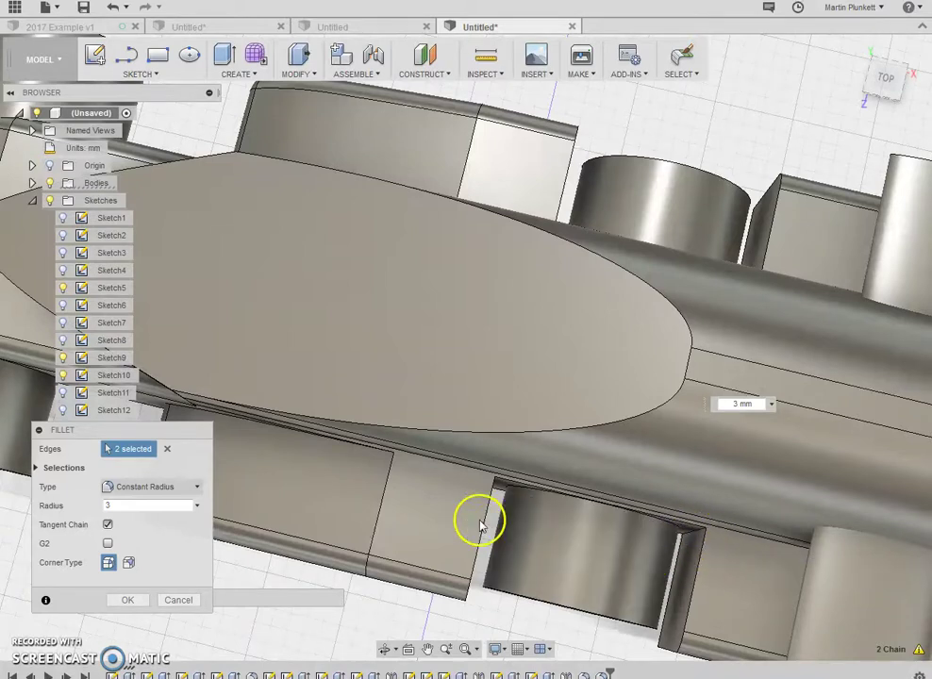
scroll(639, 521, down, 6)
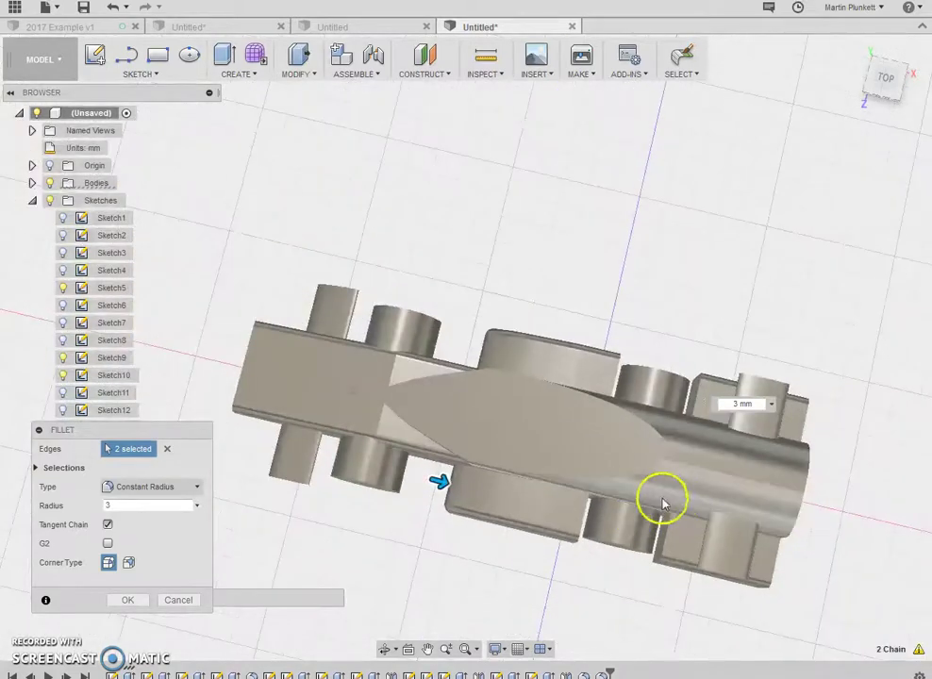
middle_drag(678, 490, 707, 426)
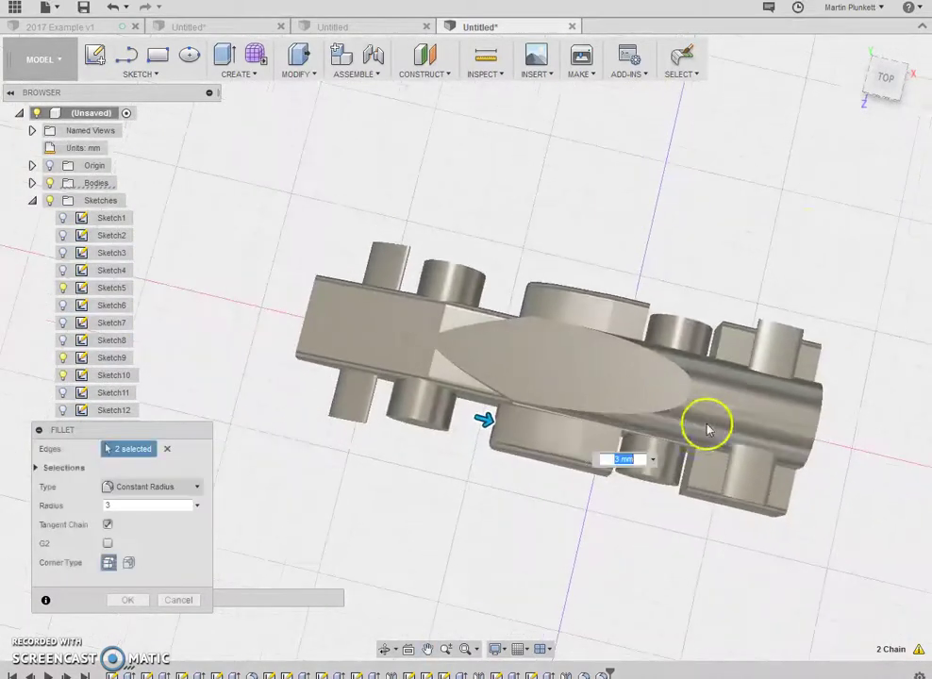
click(891, 79)
click(892, 88)
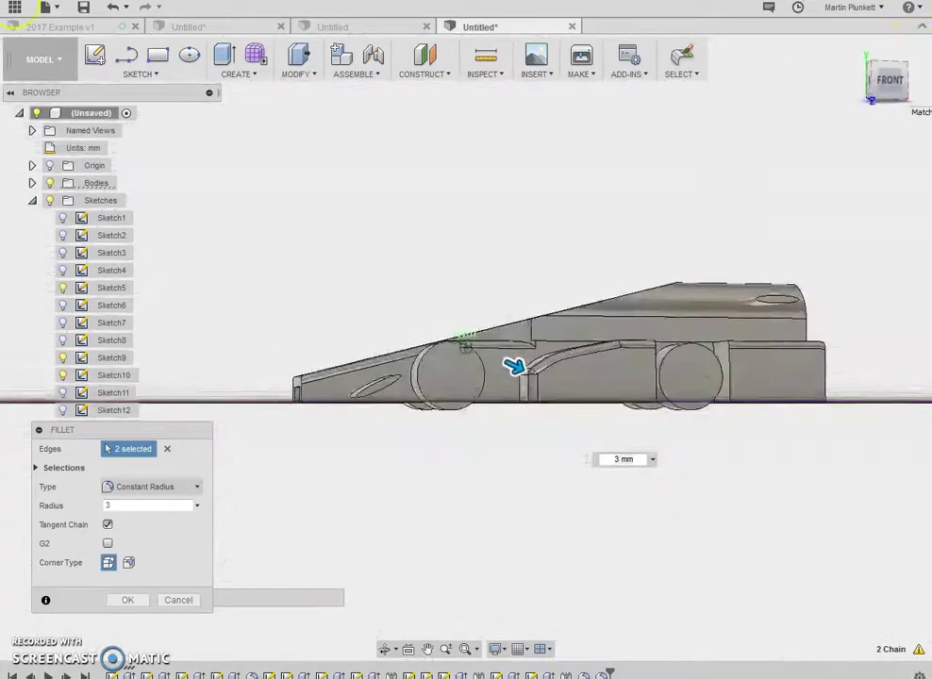
click(866, 57)
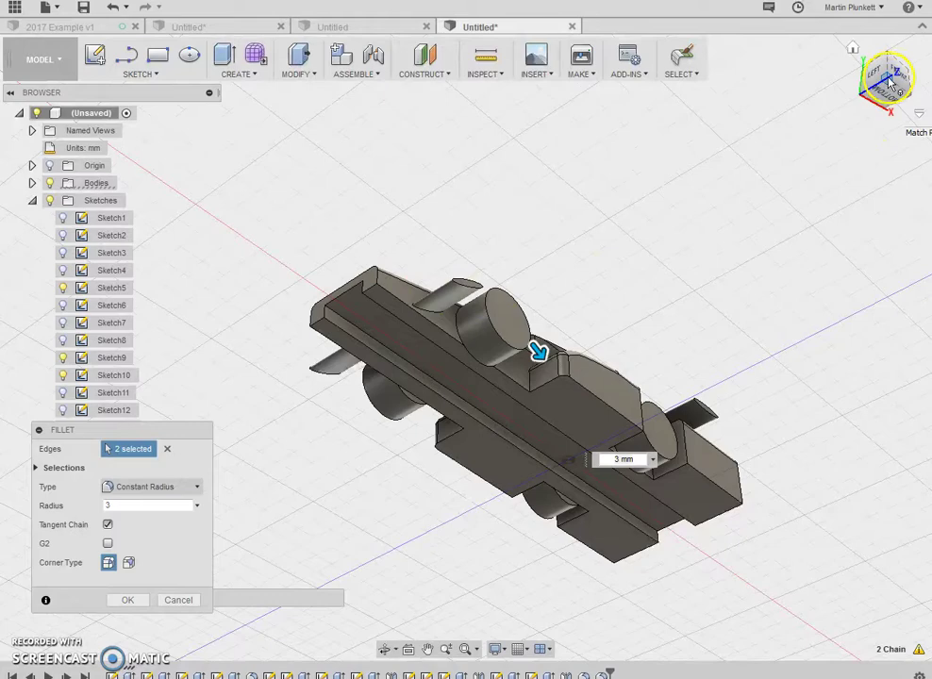
drag(890, 83, 907, 143)
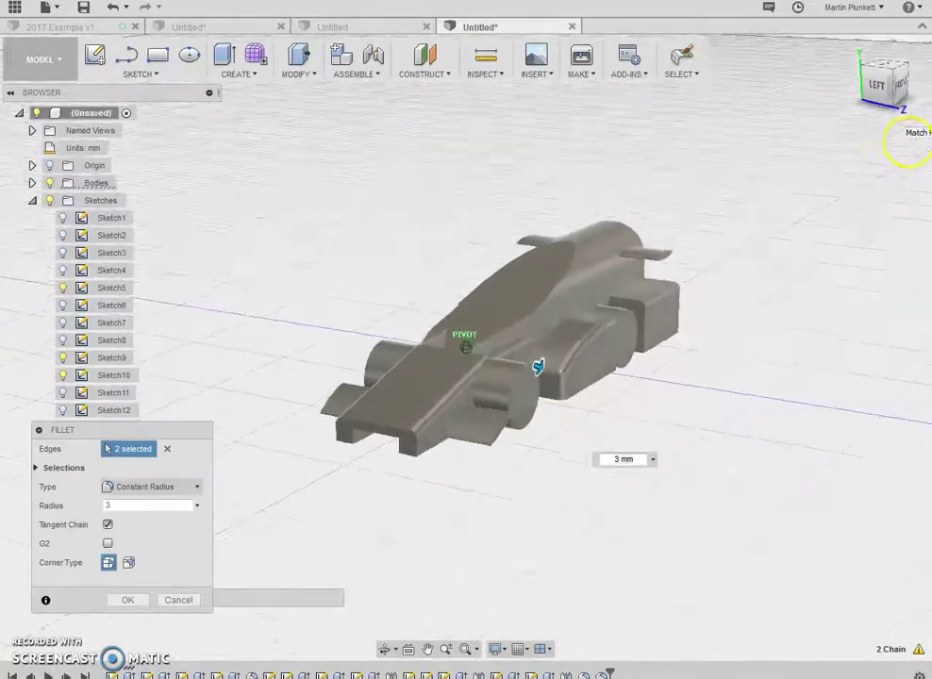
scroll(381, 377, up, 3)
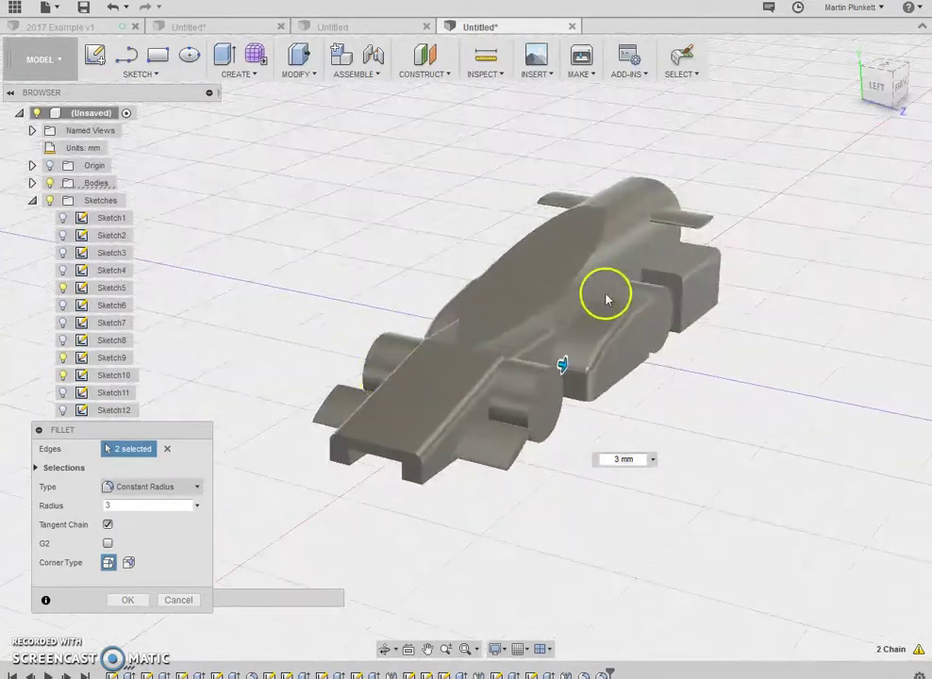
click(289, 75)
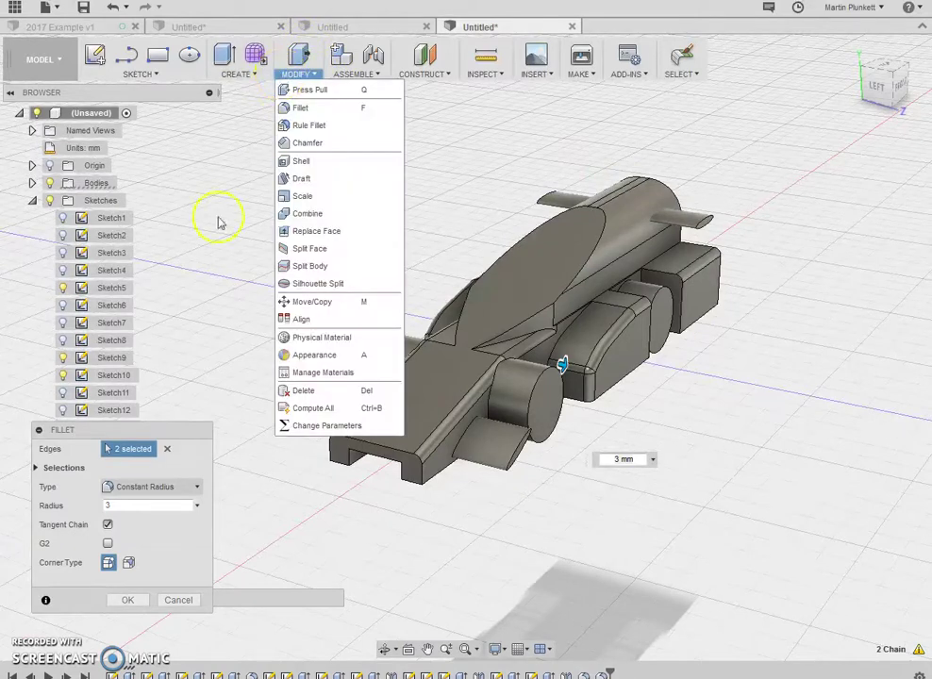
- Apply the 3 mm side-pod fillet, then round the three cockpit edges with 2 mm
click(128, 601)
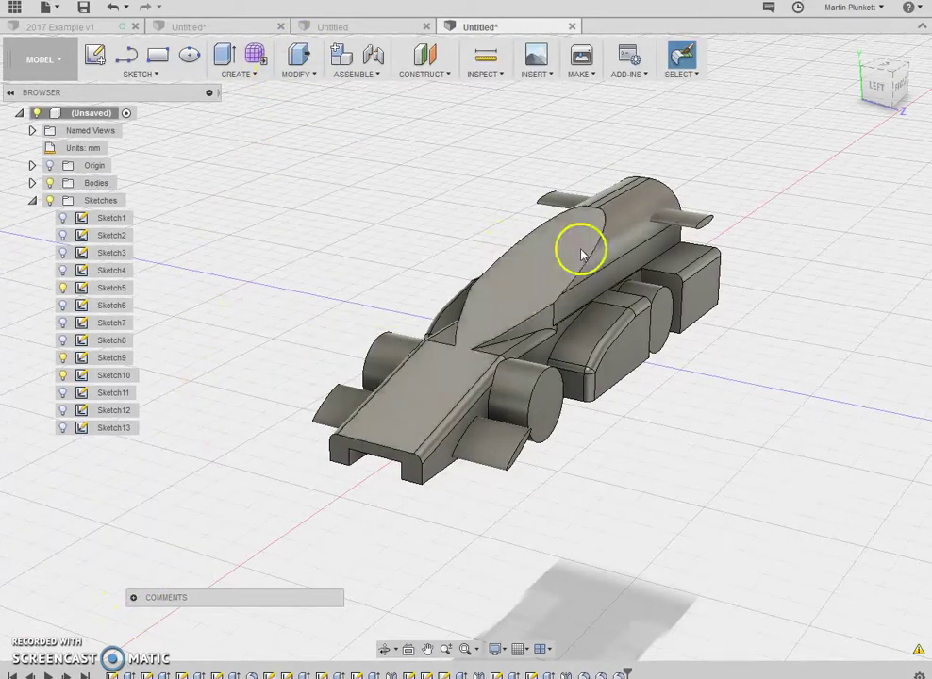
click(299, 76)
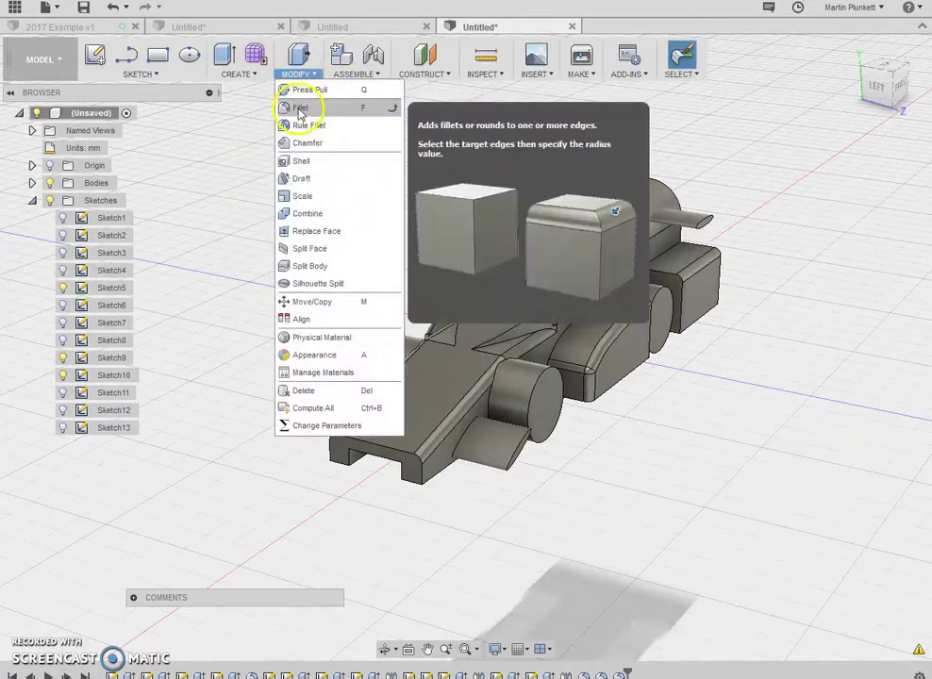
click(300, 109)
click(587, 262)
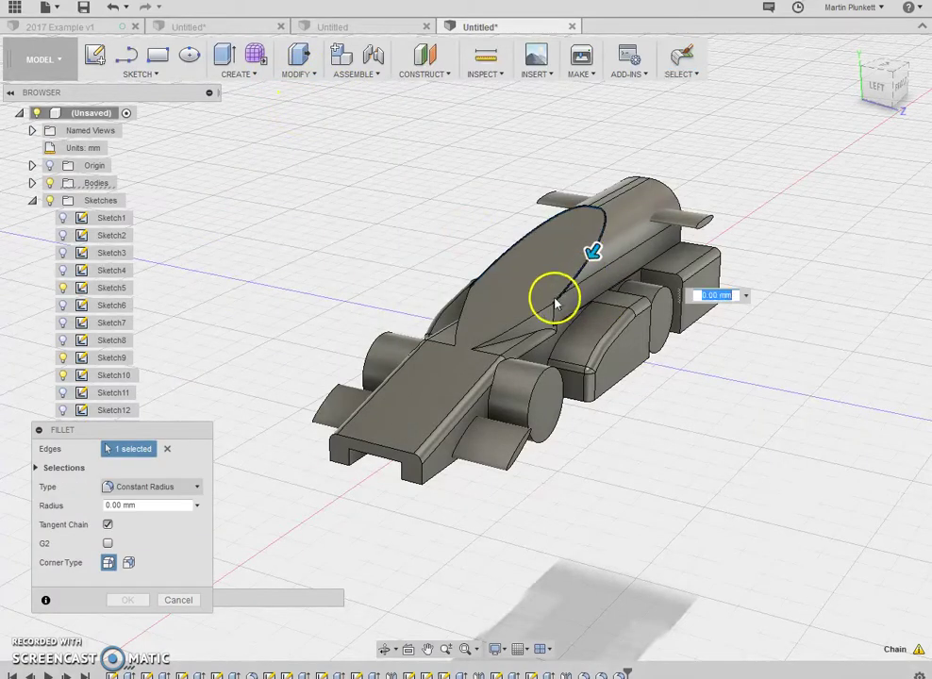
click(511, 308)
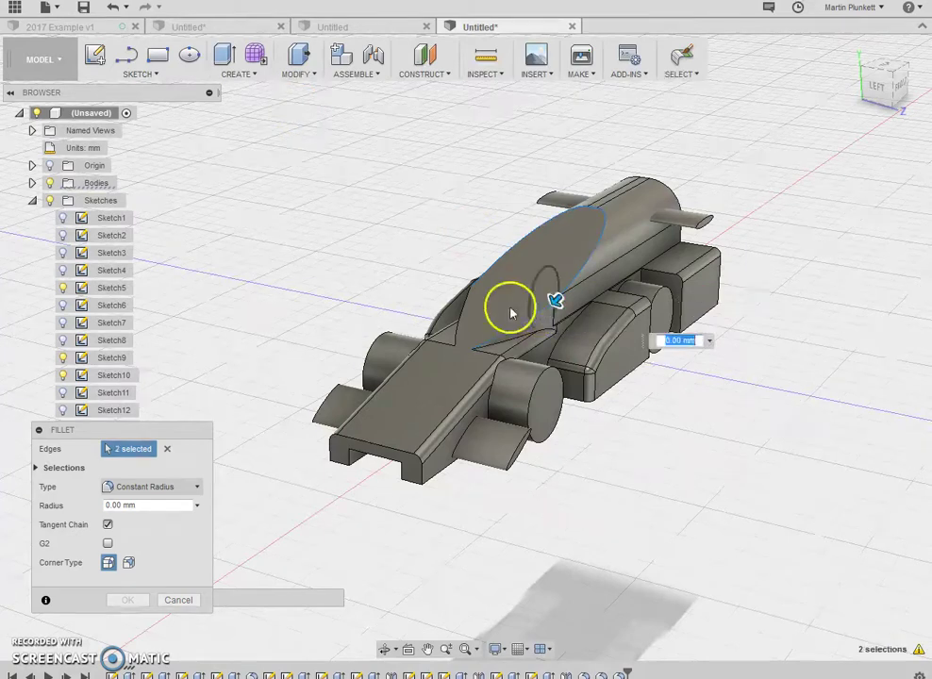
click(445, 284)
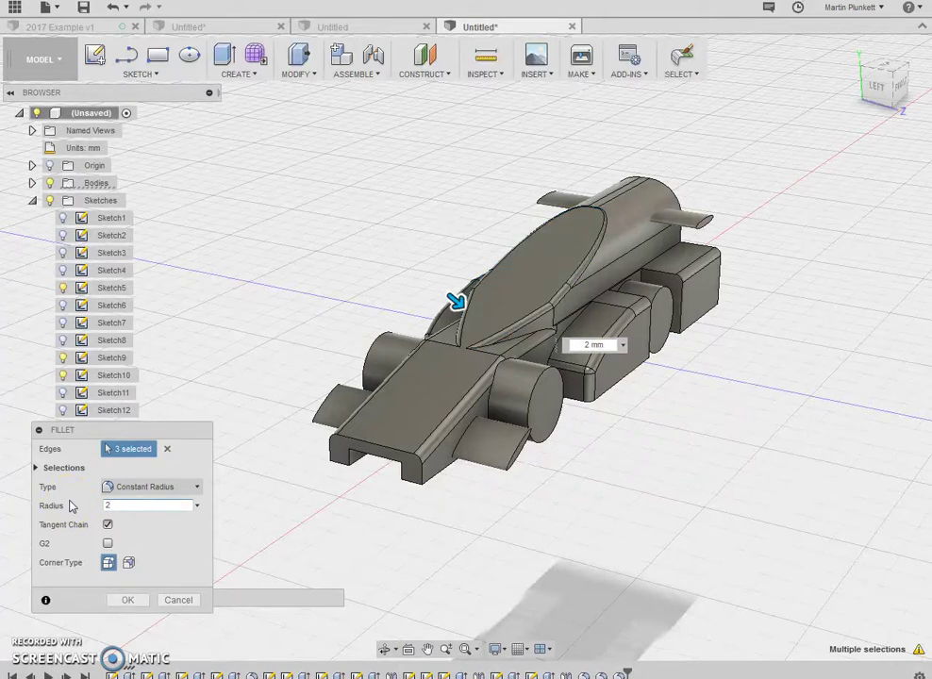
click(125, 600)
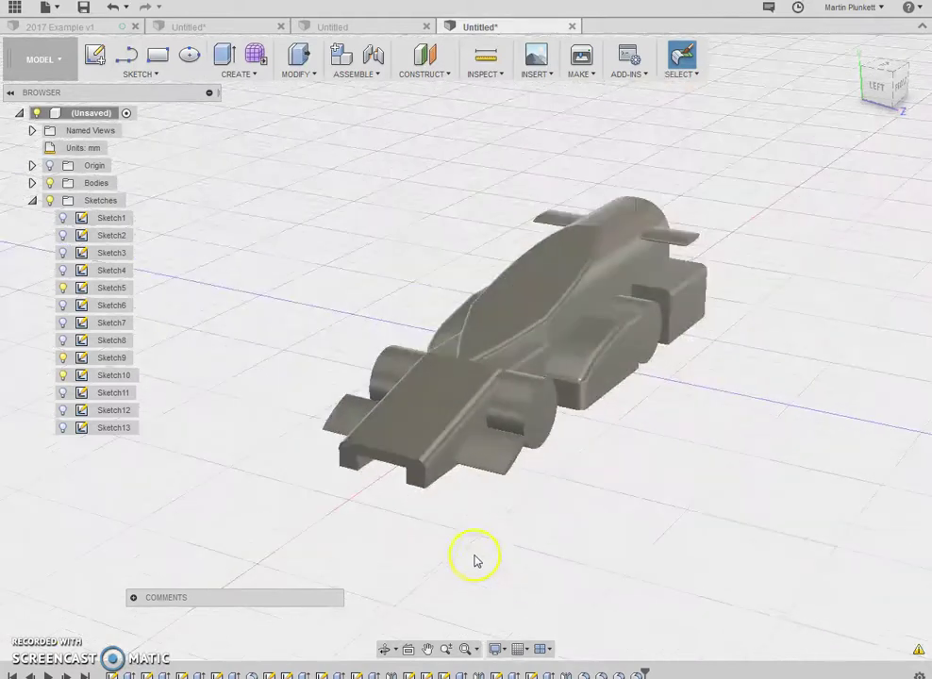
- Switch from the Model to the Render workspace and zoom in on the car
scroll(644, 467, up, 2)
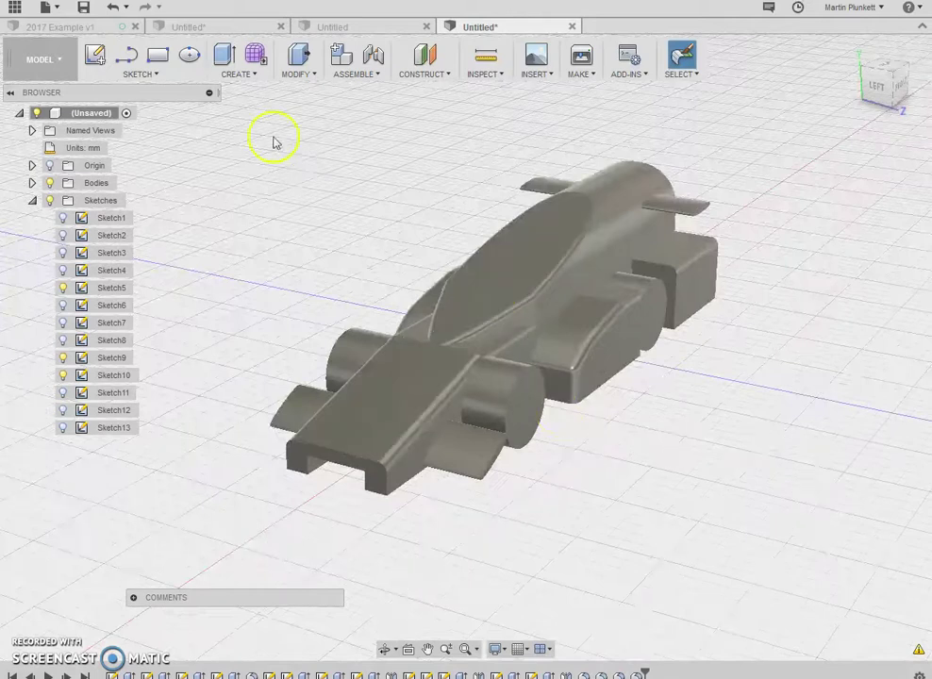
click(55, 61)
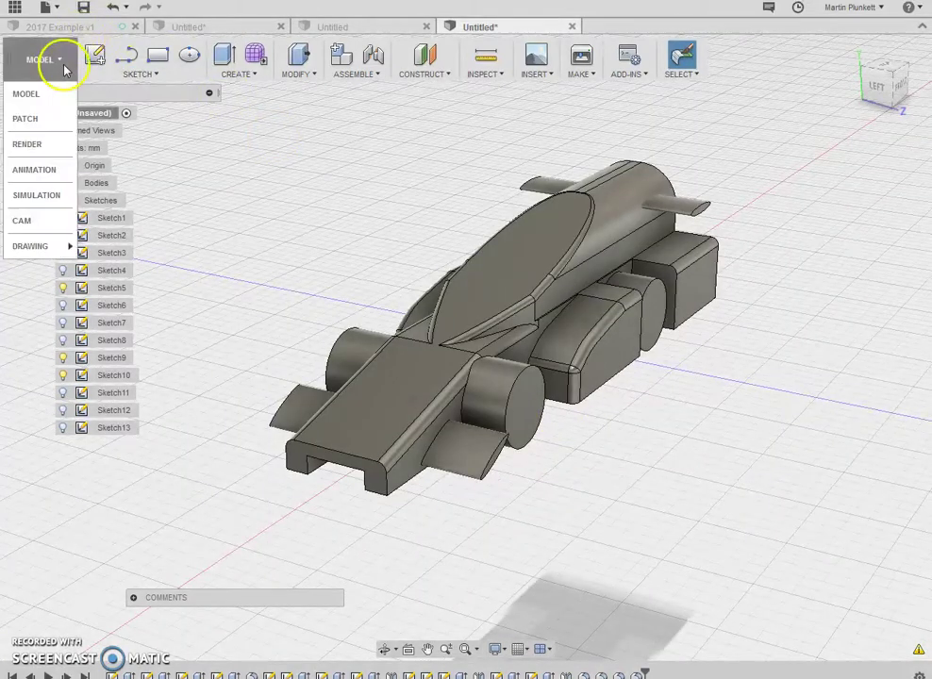
click(38, 144)
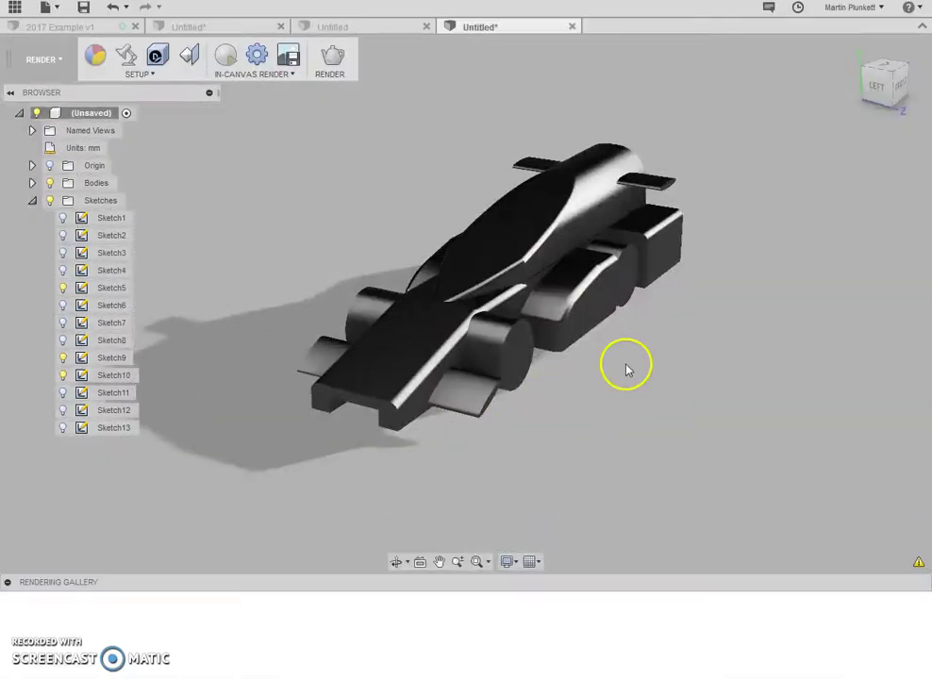
scroll(618, 358, up, 3)
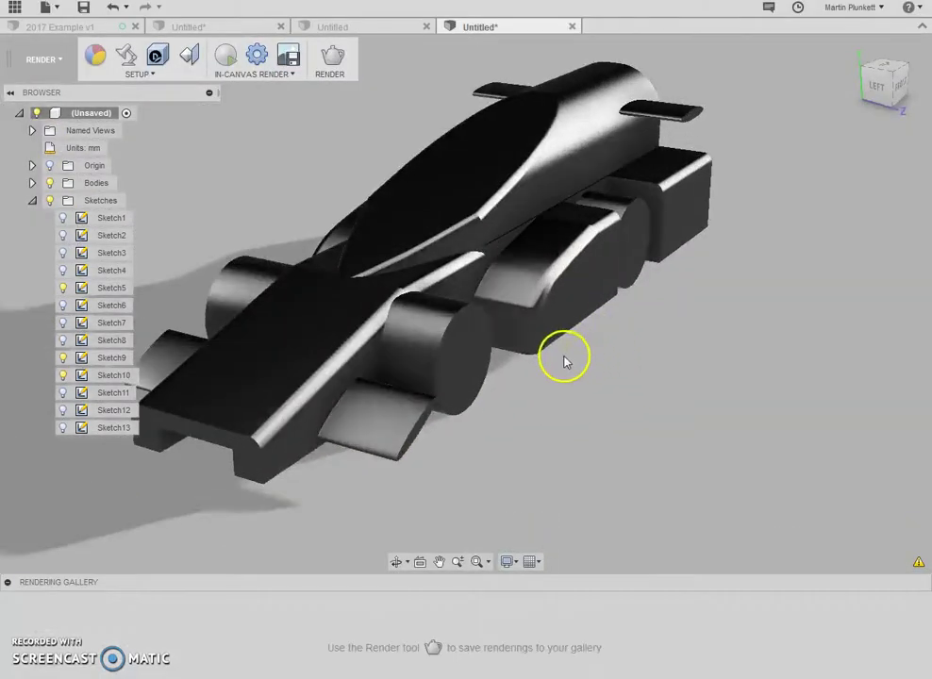
scroll(564, 361, down, 2)
click(153, 73)
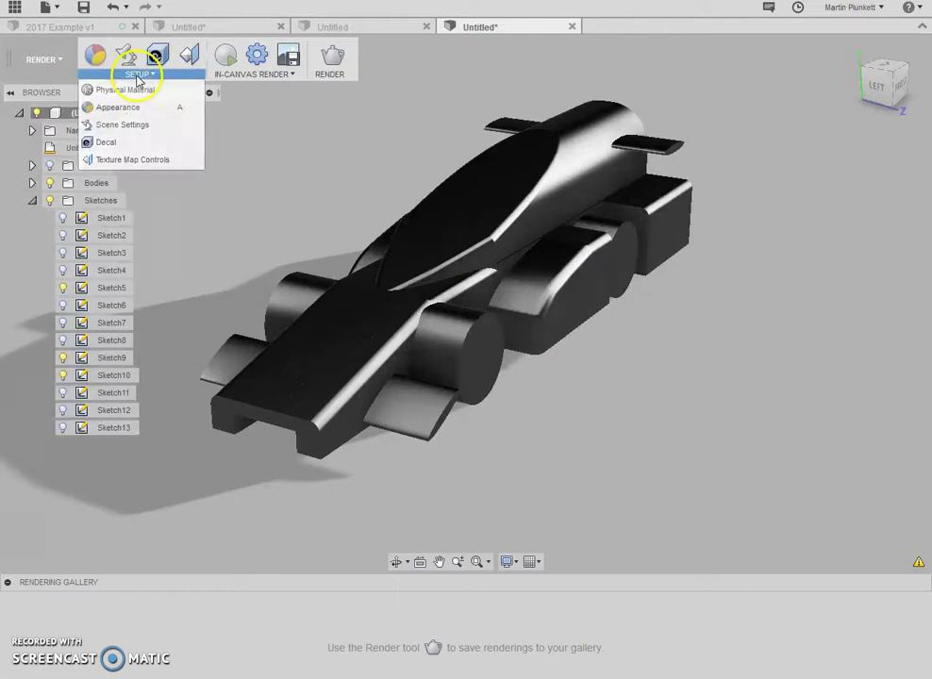
- Apply Plastic - Glossy (Red) from the Plastic > Opaque library to the whole car body
click(121, 109)
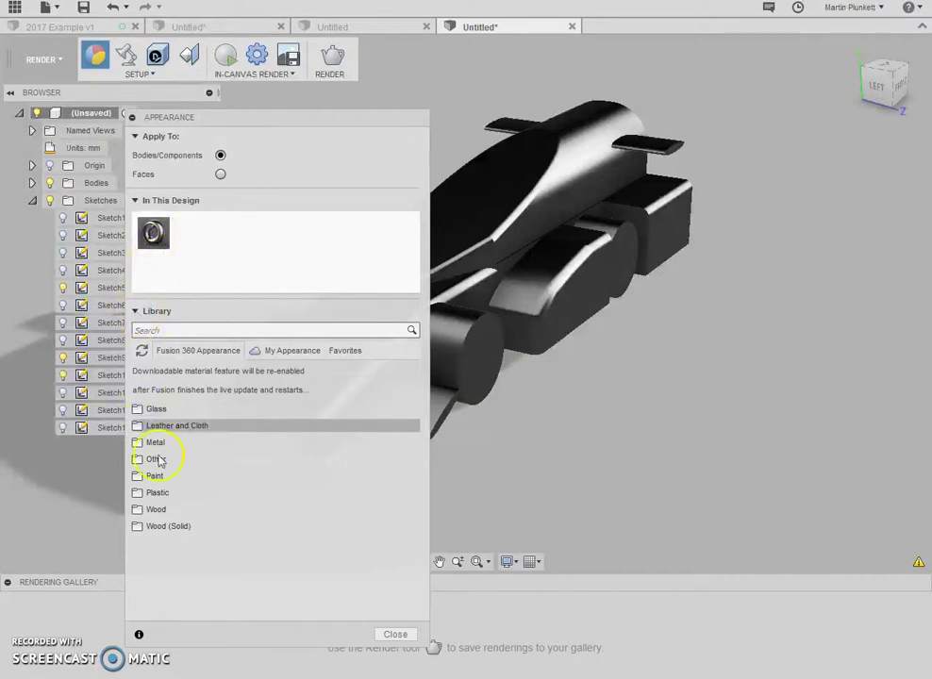
click(159, 496)
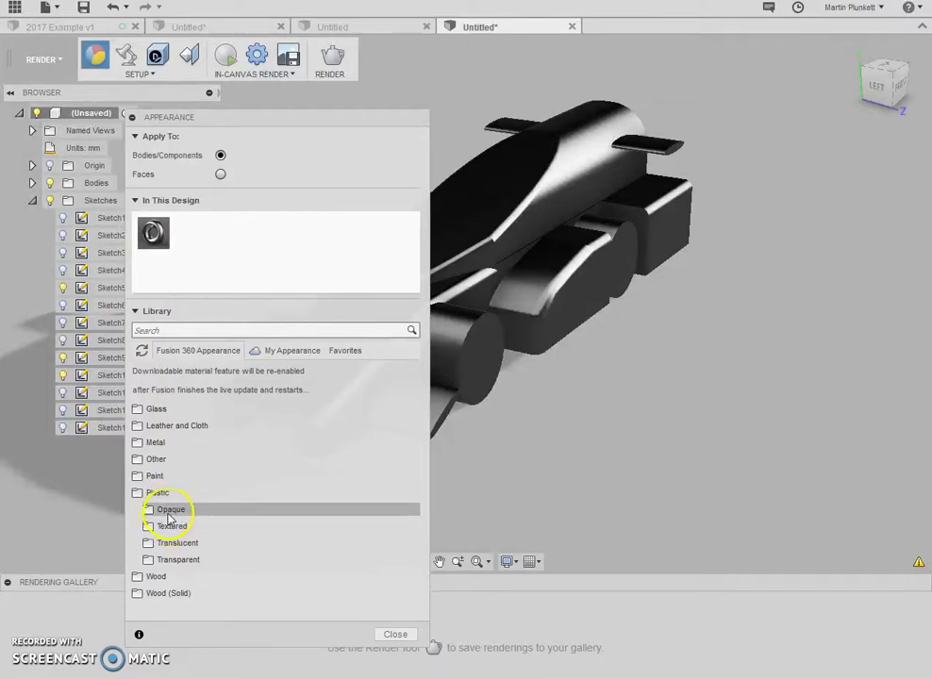
click(170, 511)
drag(418, 454, 418, 487)
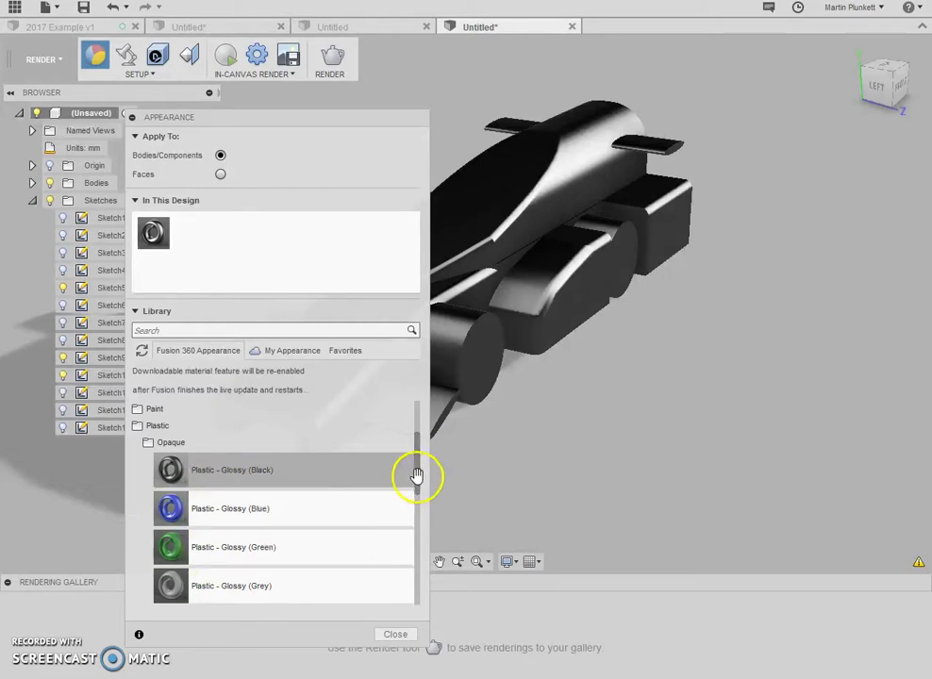
drag(415, 475, 416, 500)
scroll(187, 540, down, 1)
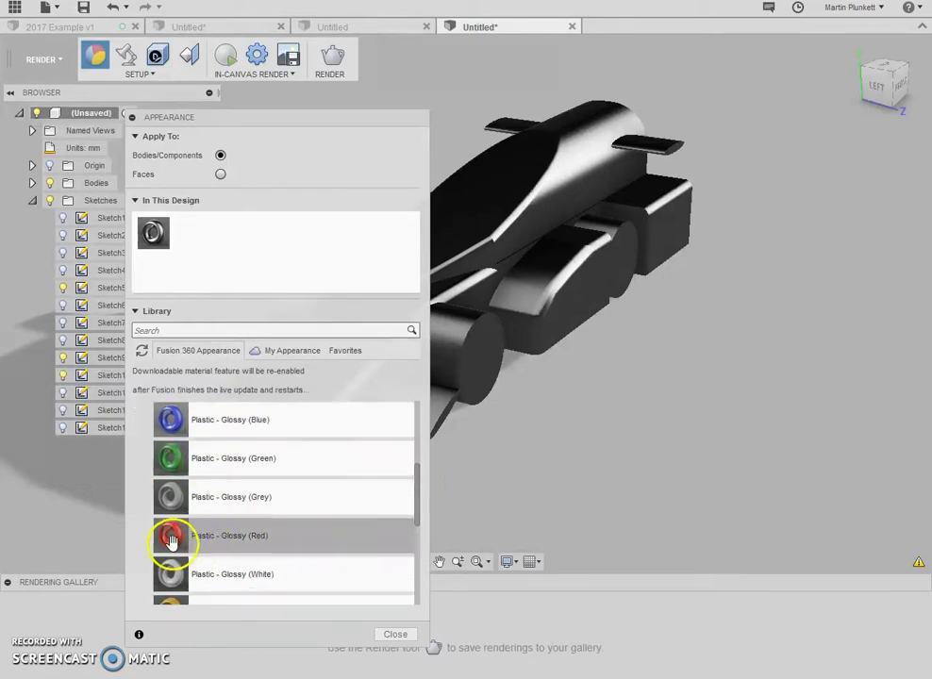
drag(170, 538, 496, 231)
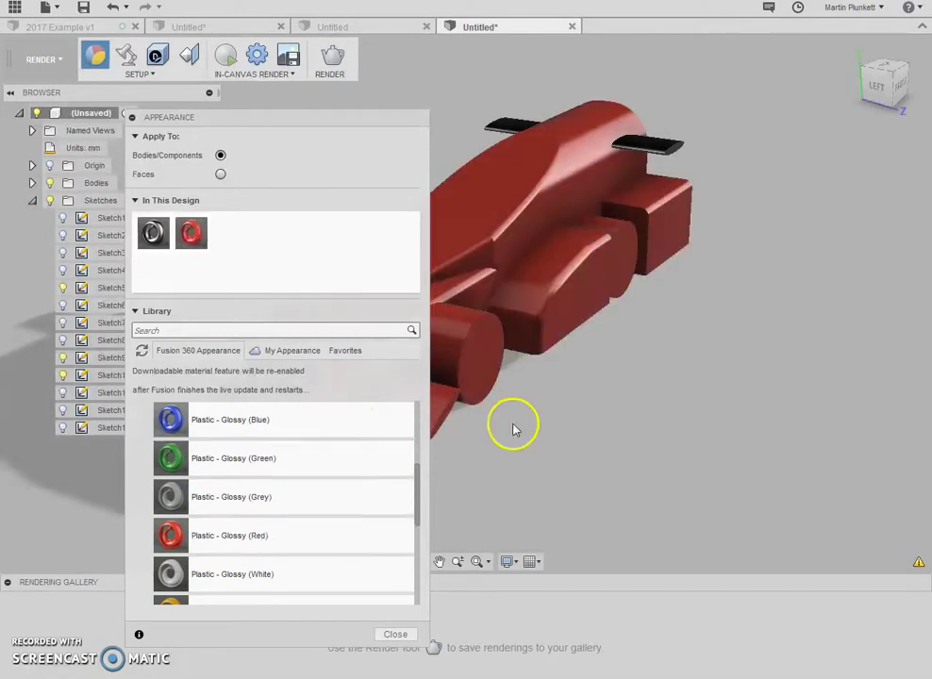
drag(378, 114, 299, 177)
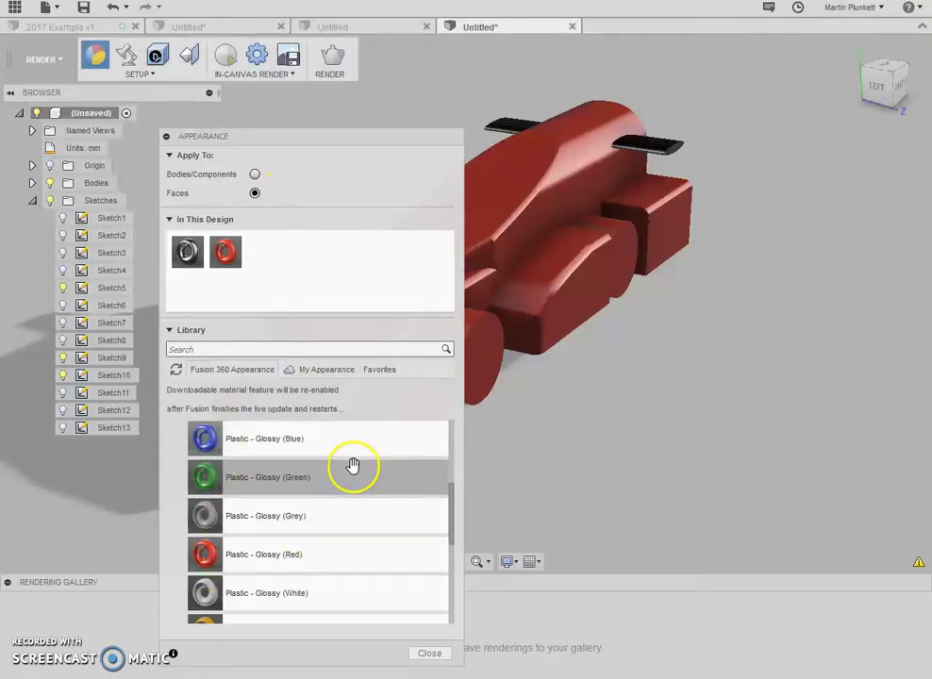
- Give the wheel faces on both sides of the car Plastic - Glossy (White)
drag(207, 594, 478, 357)
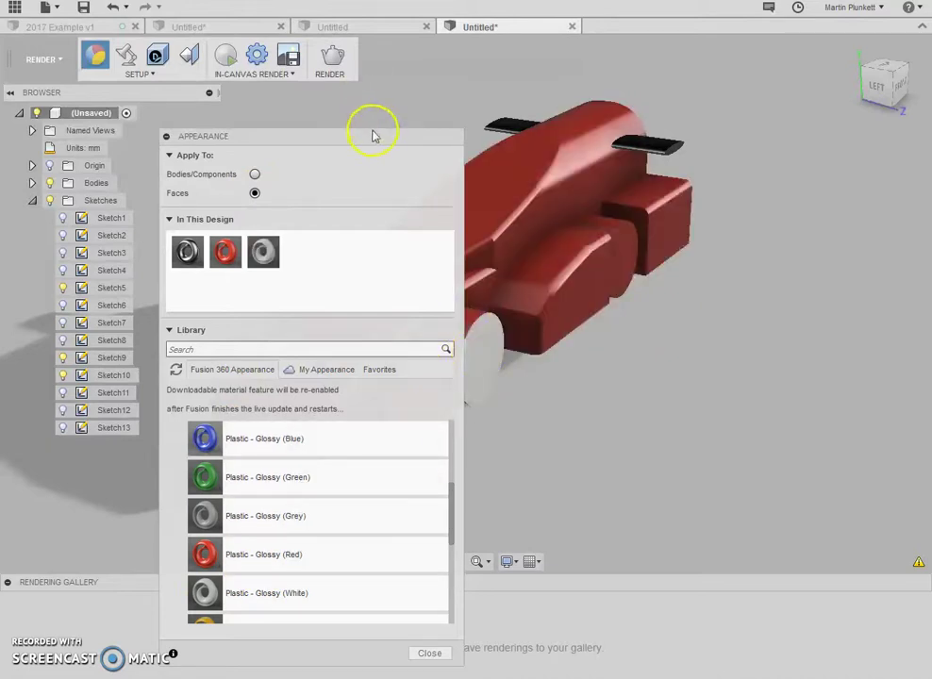
drag(373, 132, 250, 116)
drag(120, 592, 447, 339)
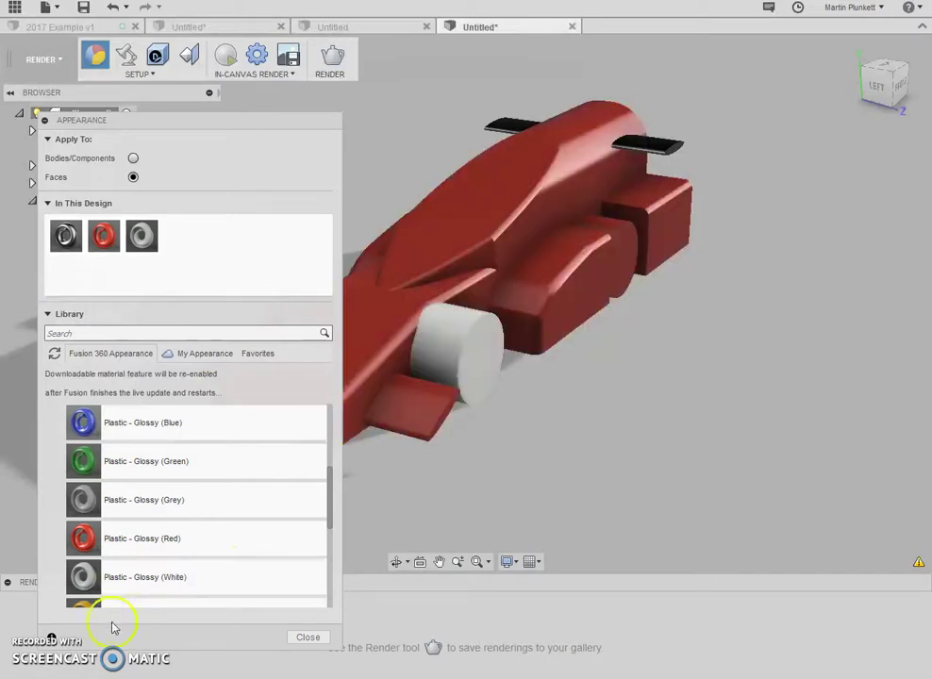
drag(83, 576, 628, 261)
drag(898, 83, 341, 283)
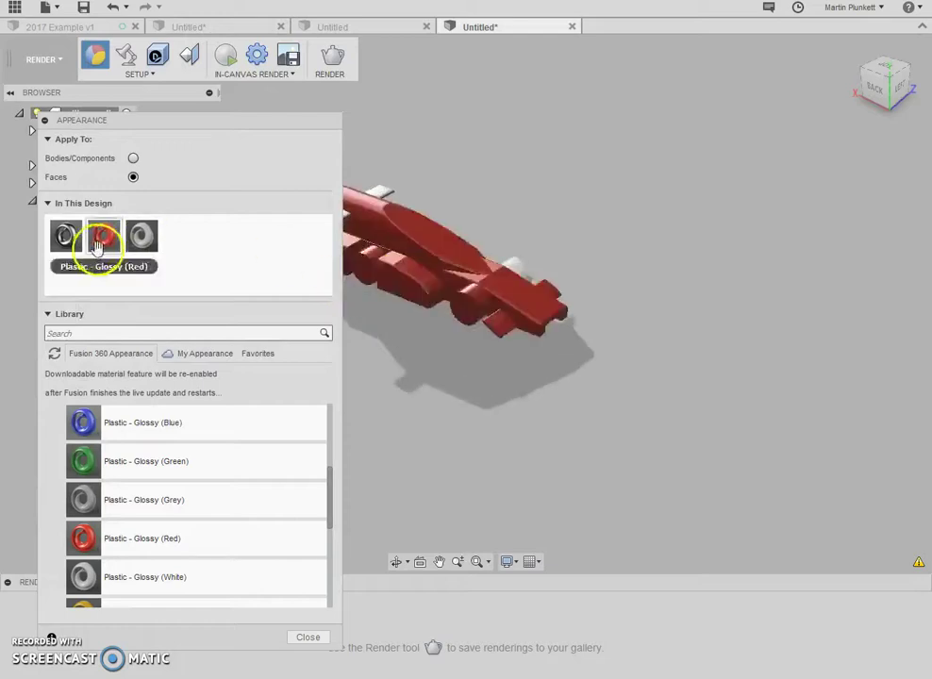
drag(94, 583, 464, 307)
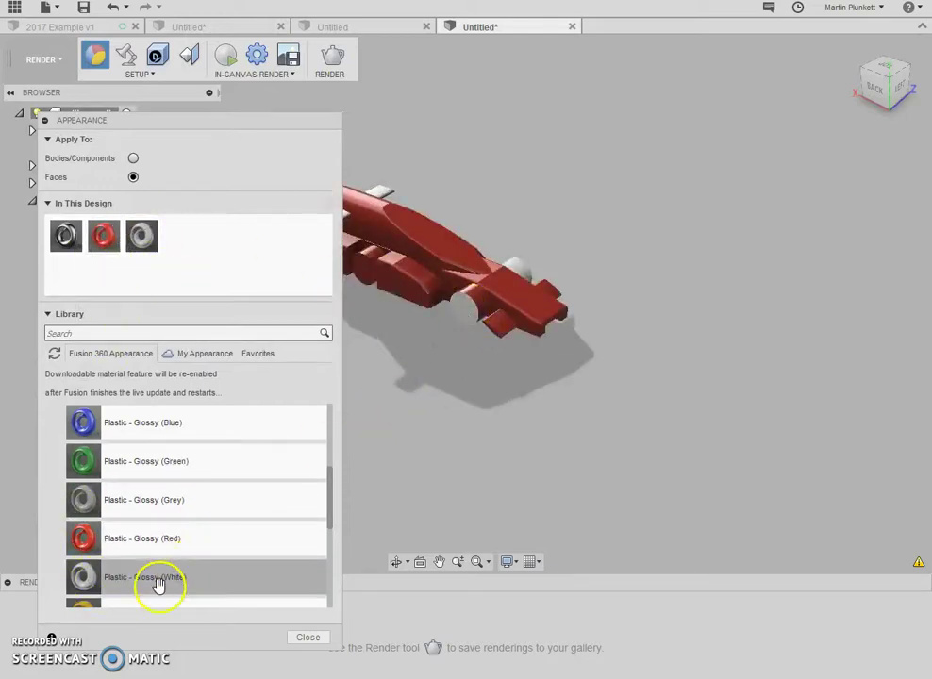
drag(162, 587, 479, 300)
drag(83, 574, 364, 271)
drag(87, 578, 370, 253)
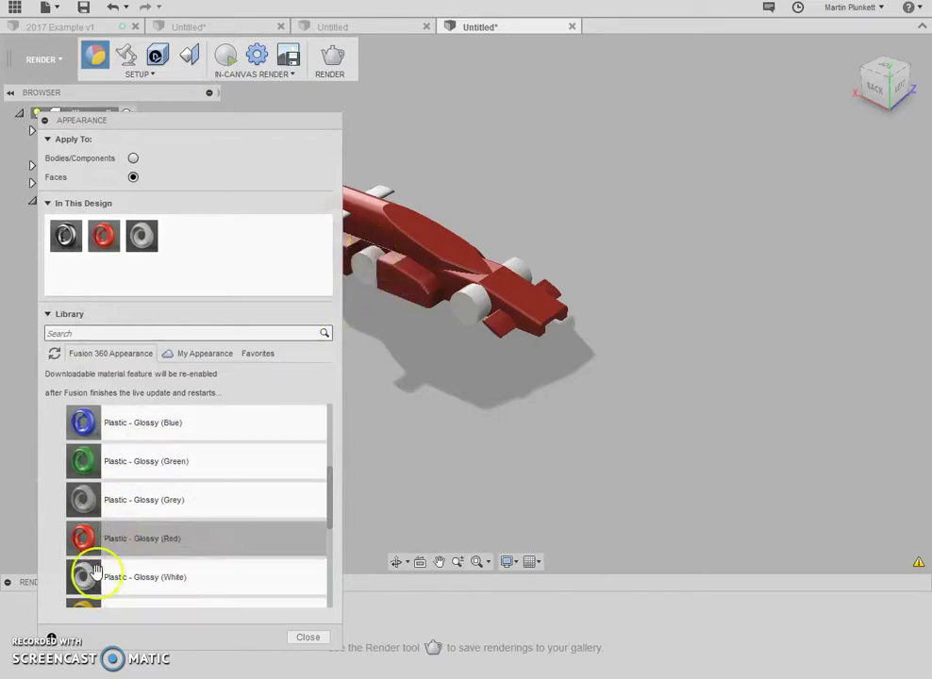
click(309, 638)
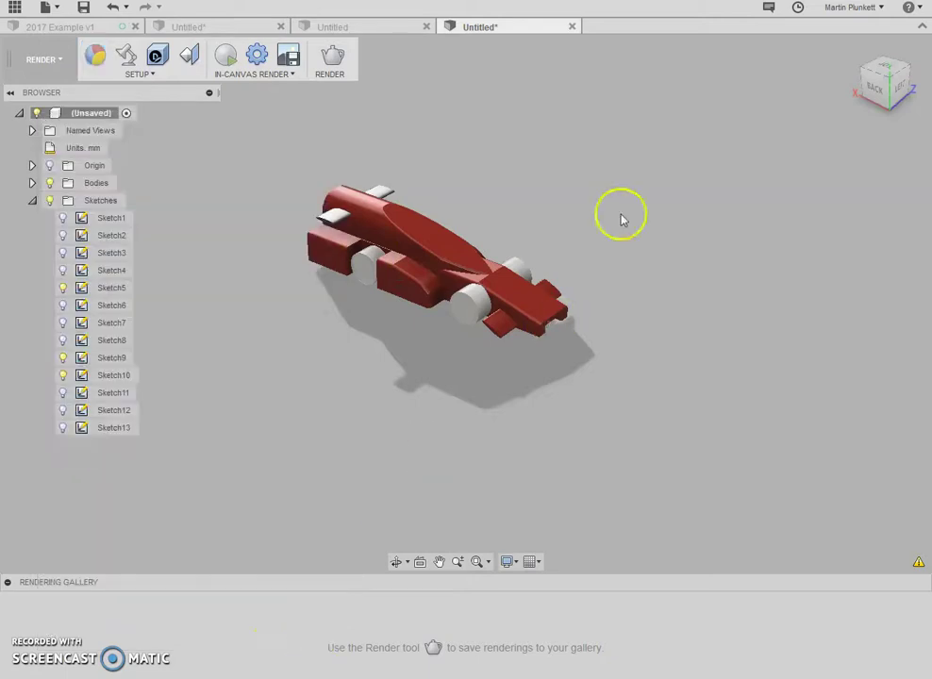
scroll(506, 223, up, 3)
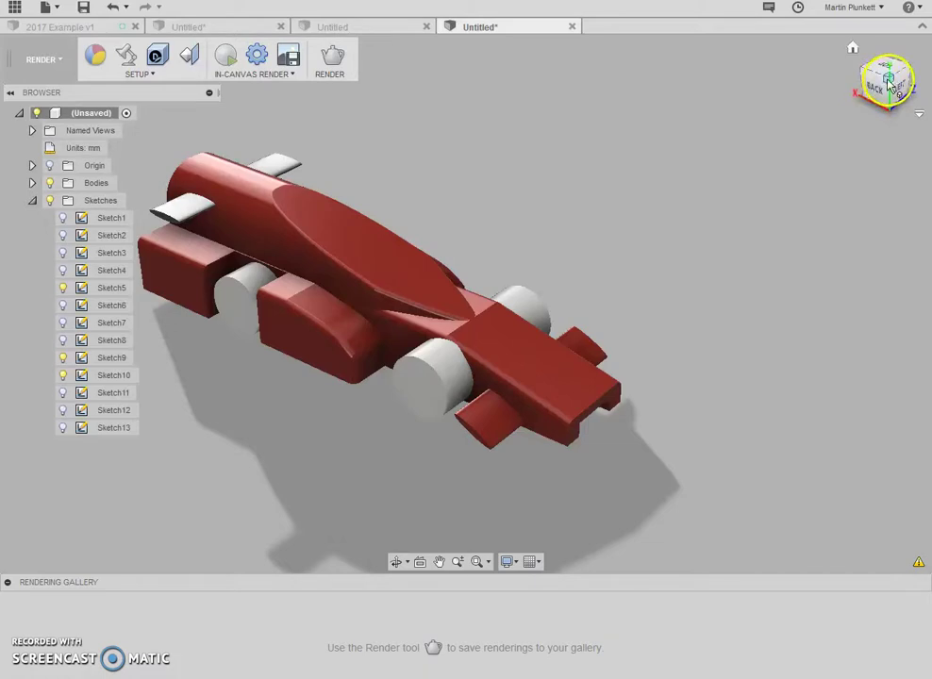
drag(888, 85, 696, 74)
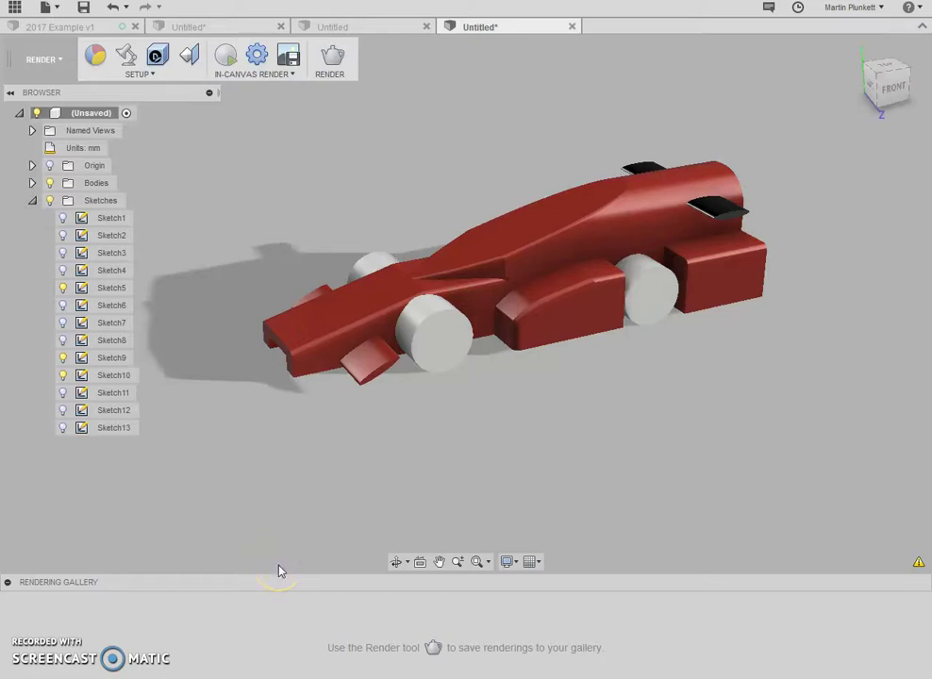
- Place the f1inschoolsB logo Aug 05.jpg image from the Final 2017 folder as a decal on the side-pod face
click(150, 74)
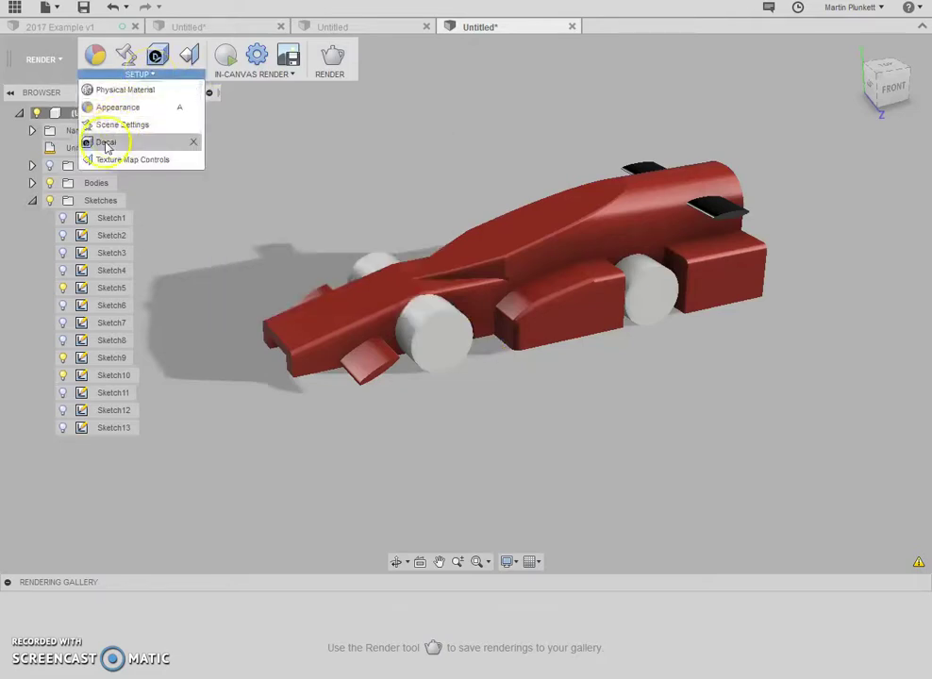
click(106, 143)
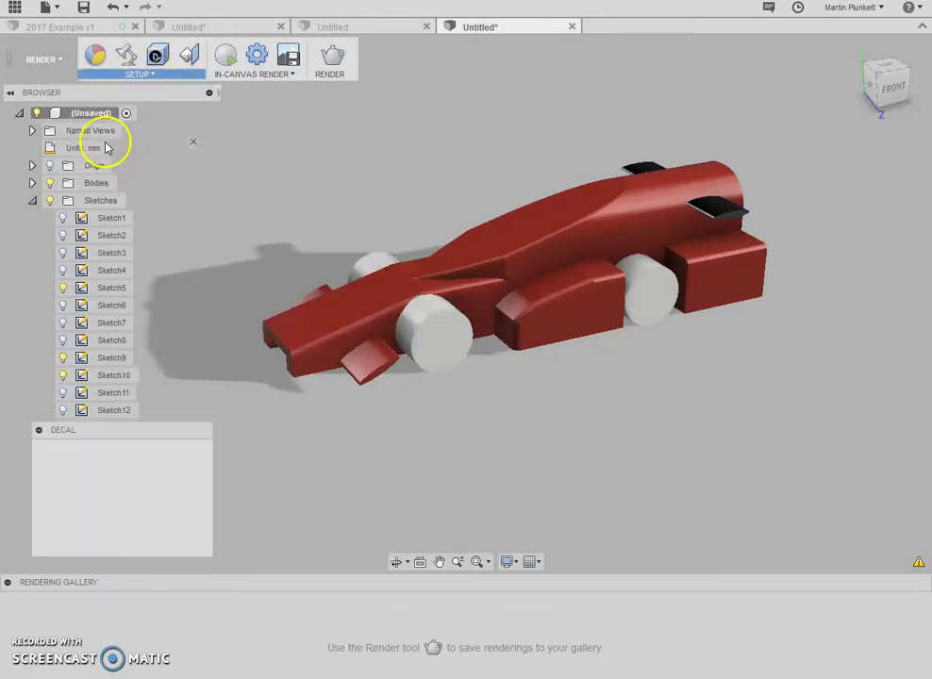
click(572, 319)
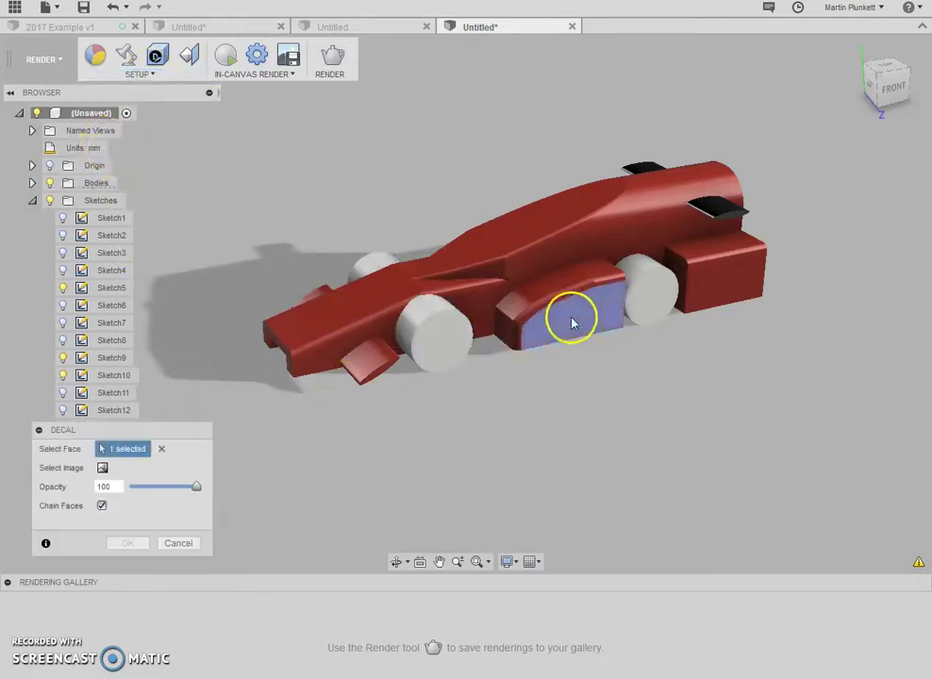
click(103, 469)
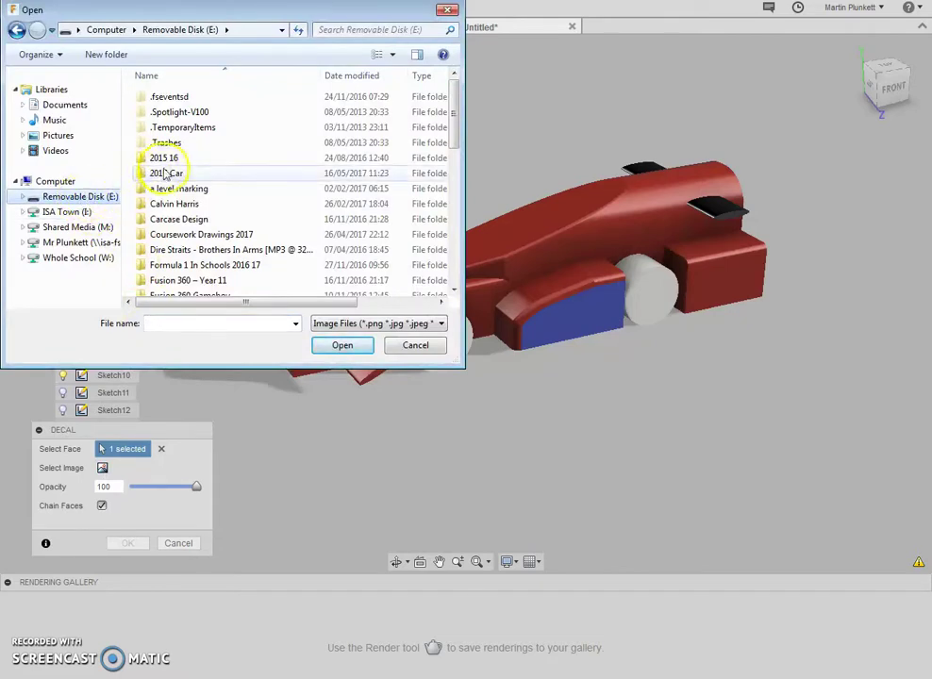
double_click(165, 174)
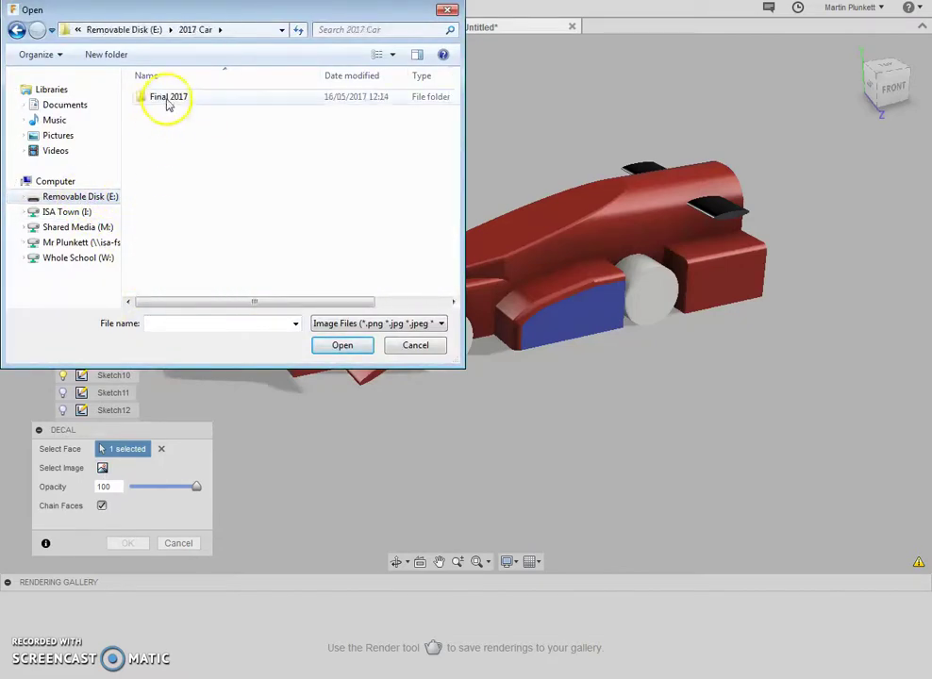
double_click(164, 98)
click(179, 102)
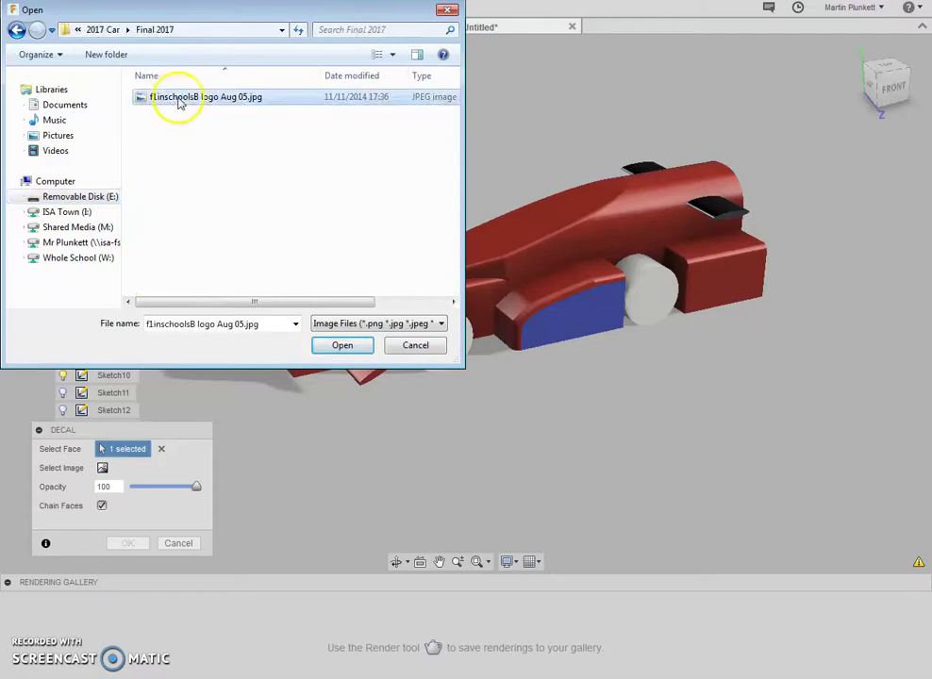
click(346, 344)
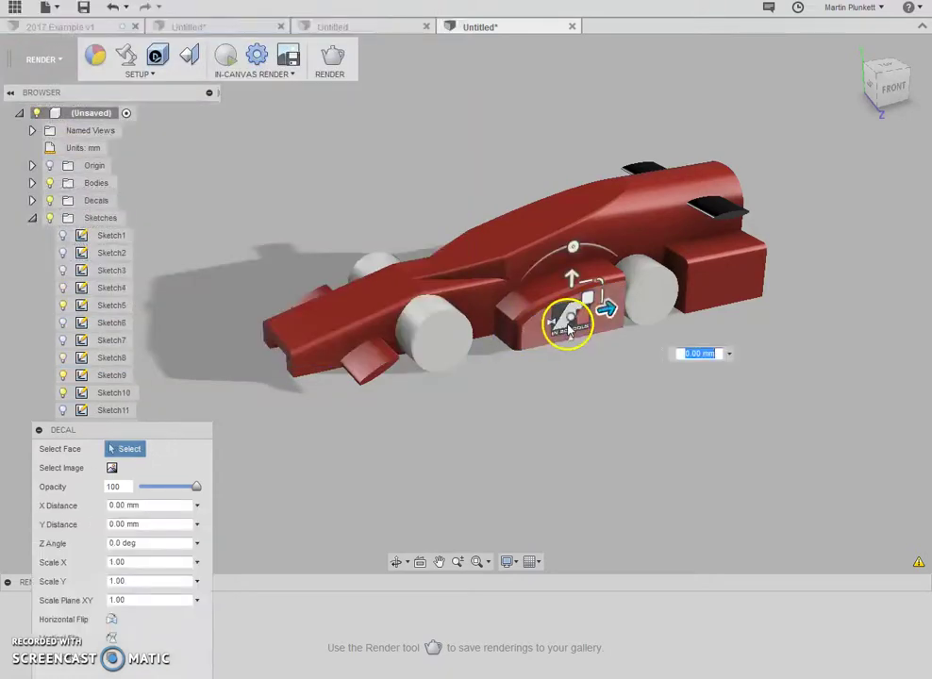
- Shift the logo decal left and down, enlarge it on the sidepod, and commit it
scroll(566, 325, up, 5)
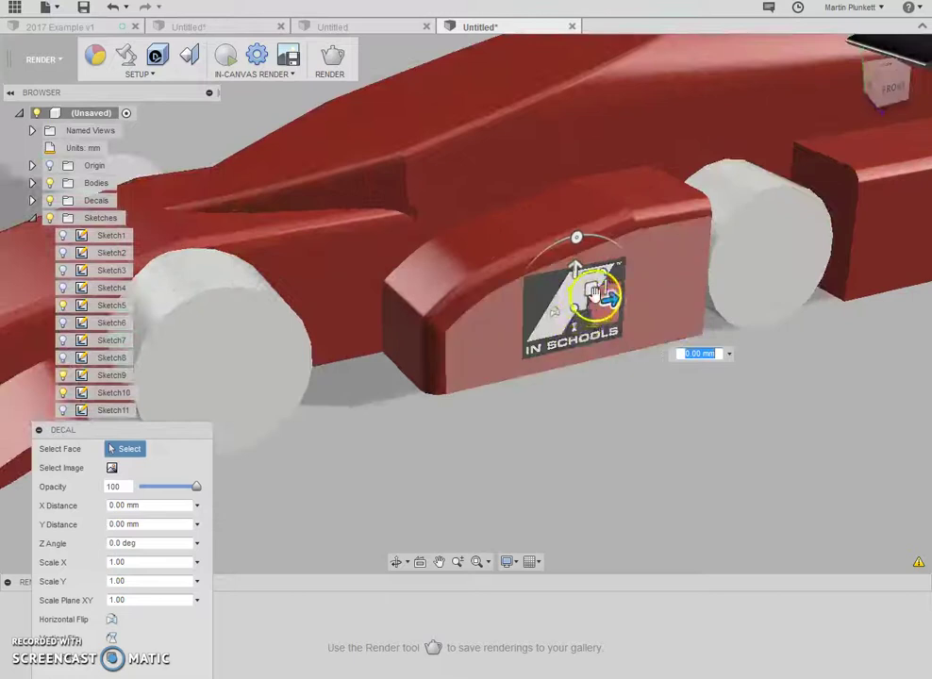
mouse_move(590, 288)
mouse_down()
mouse_move(554, 304)
mouse_move(572, 299)
mouse_move(545, 329)
mouse_move(585, 312)
mouse_up()
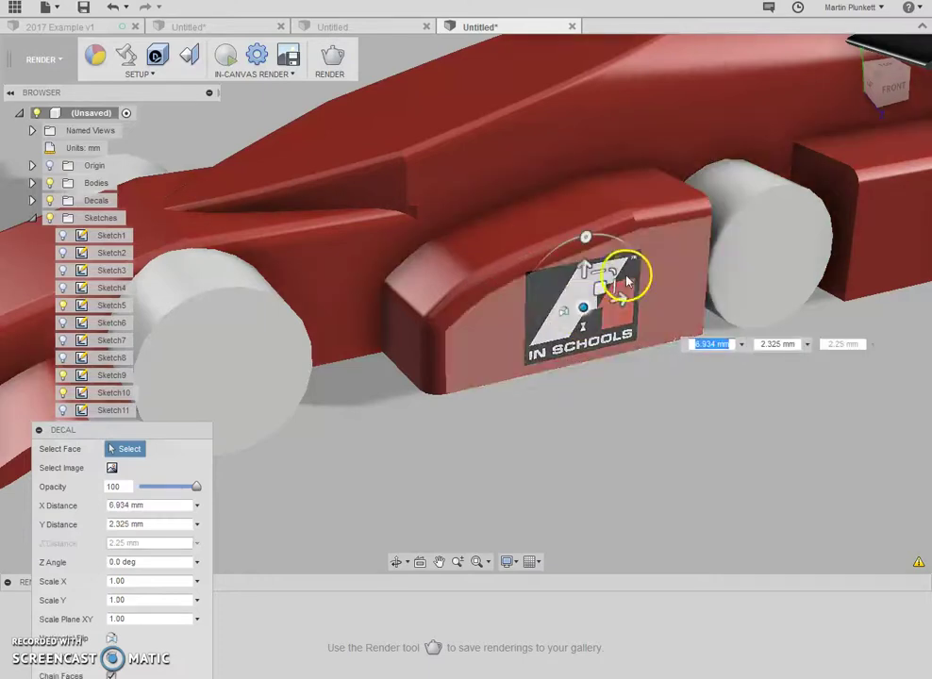
drag(613, 275, 604, 304)
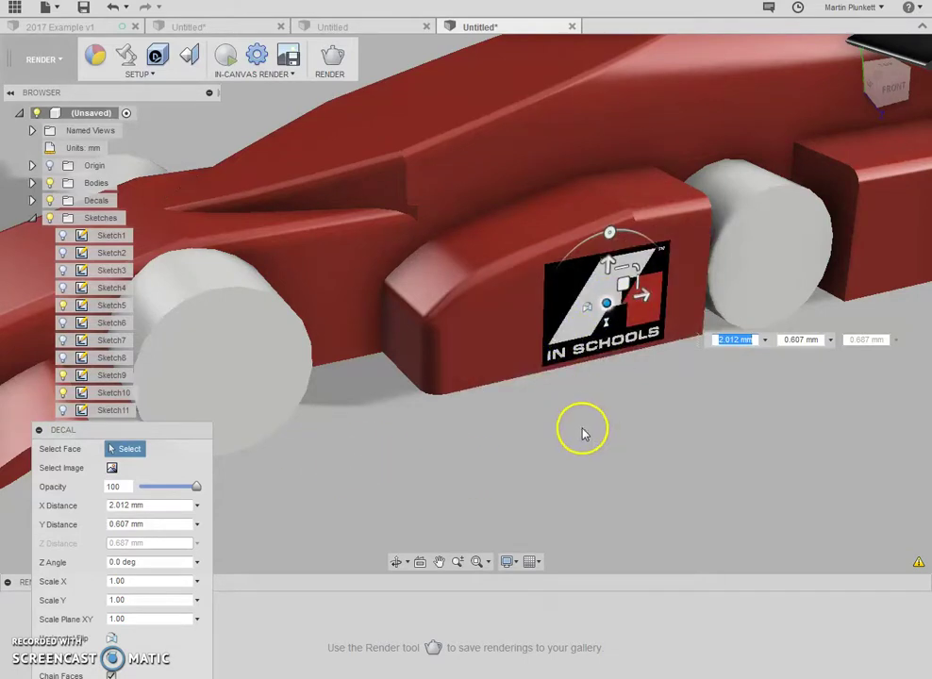
key(Return)
- Orbit to the car's other side and apply the f1inschoolsB logo Aug 05.jpg decal to that sidepod face
scroll(620, 434, down, 5)
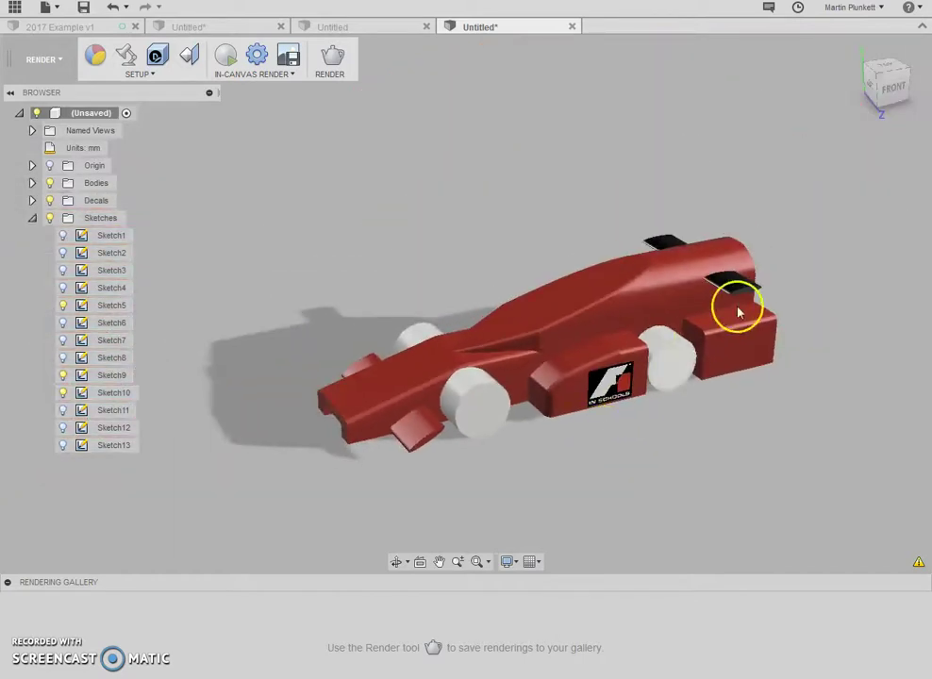
drag(885, 84, 679, 236)
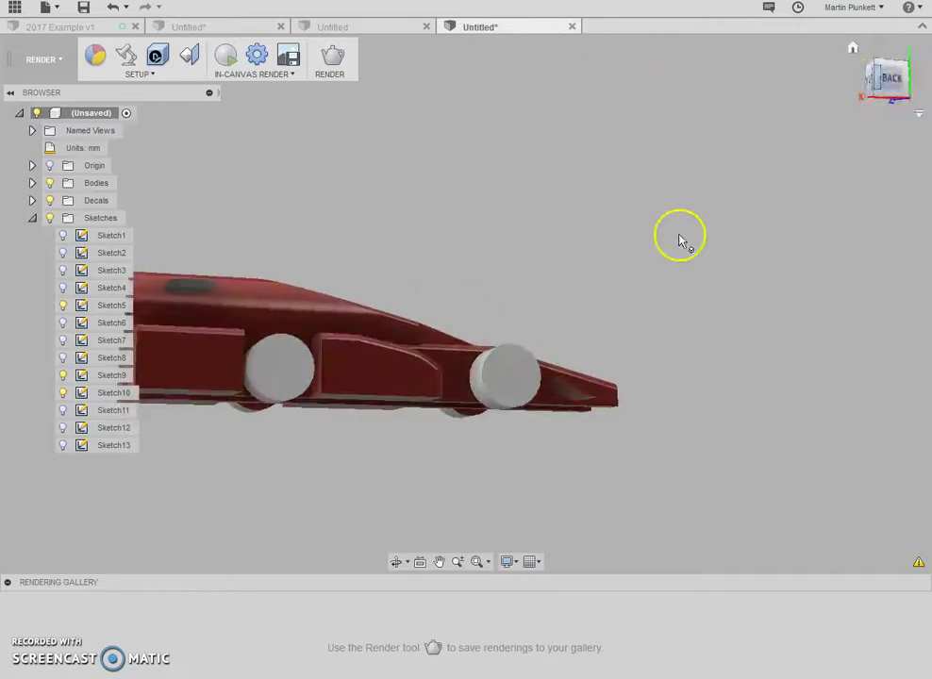
click(376, 375)
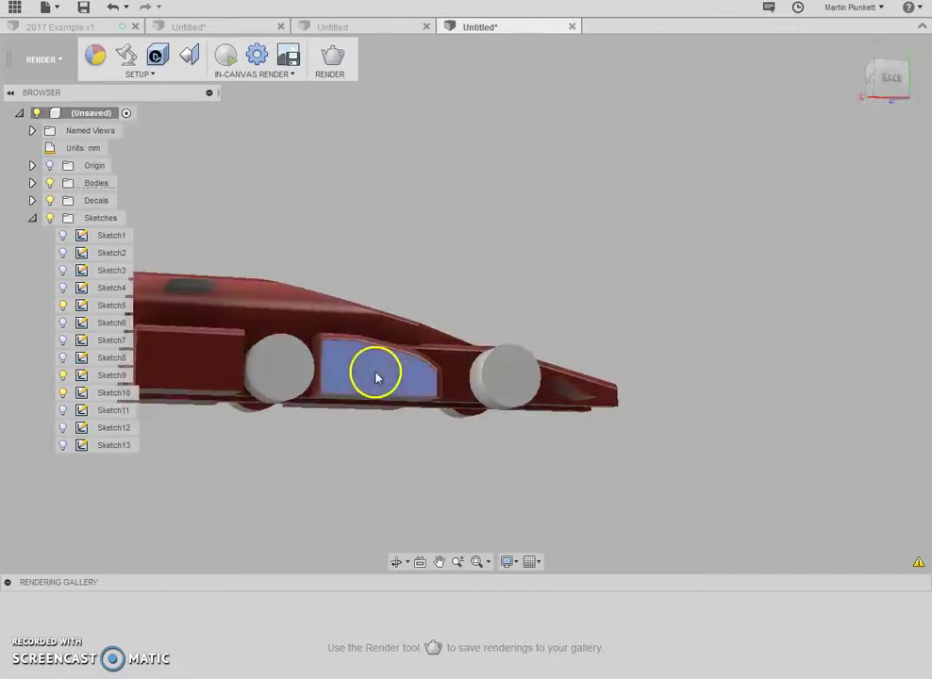
click(149, 78)
click(123, 142)
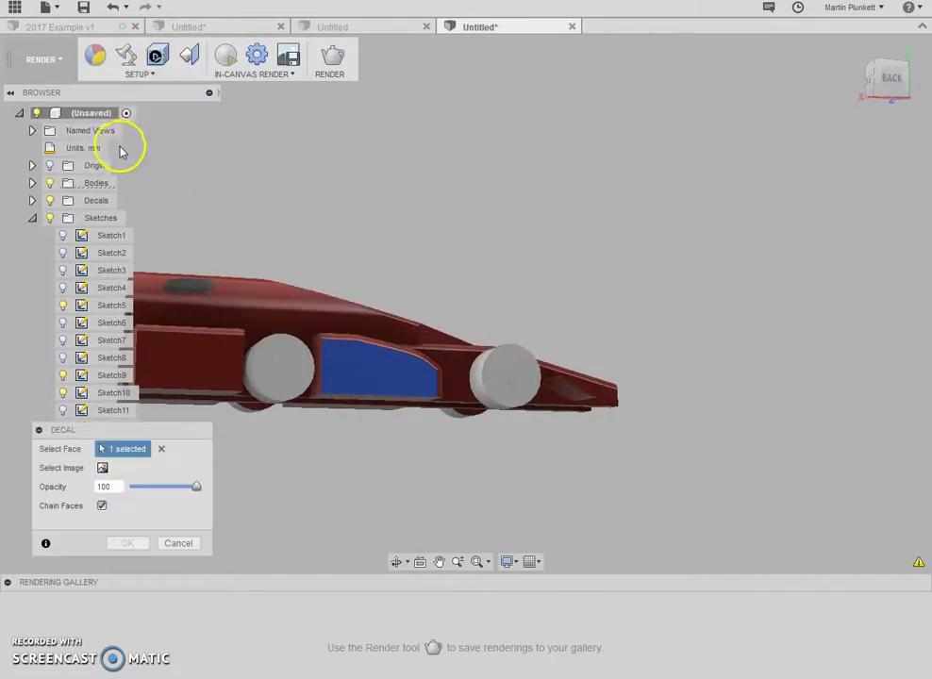
click(102, 469)
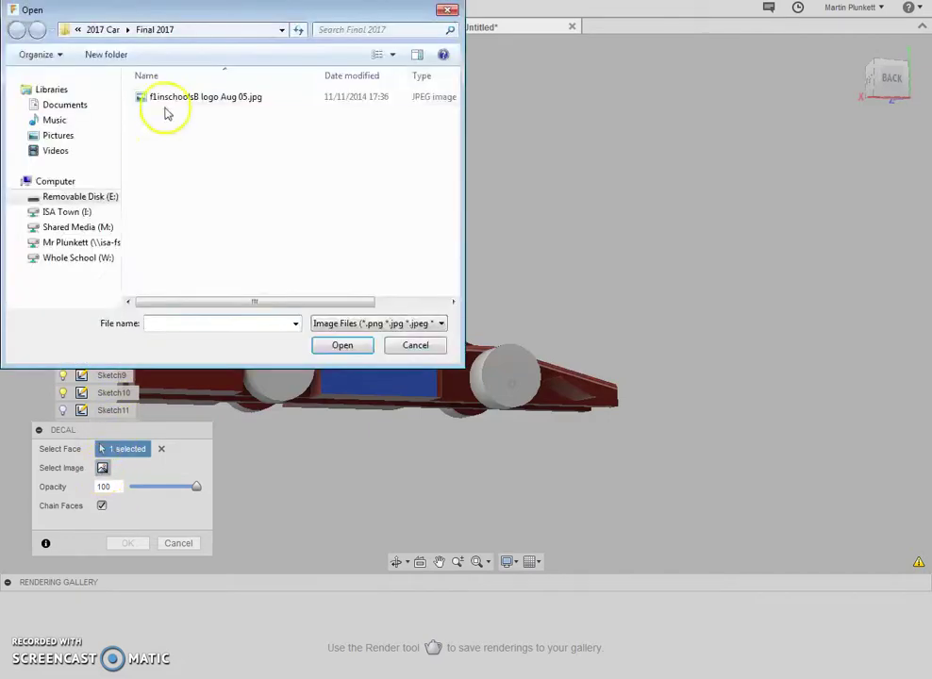
click(172, 98)
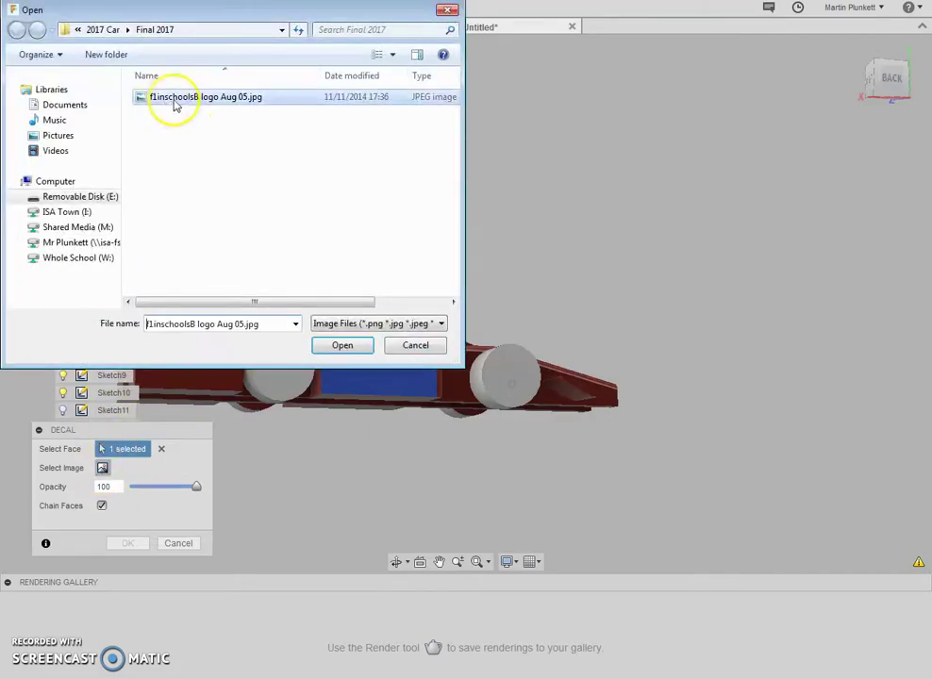
click(340, 346)
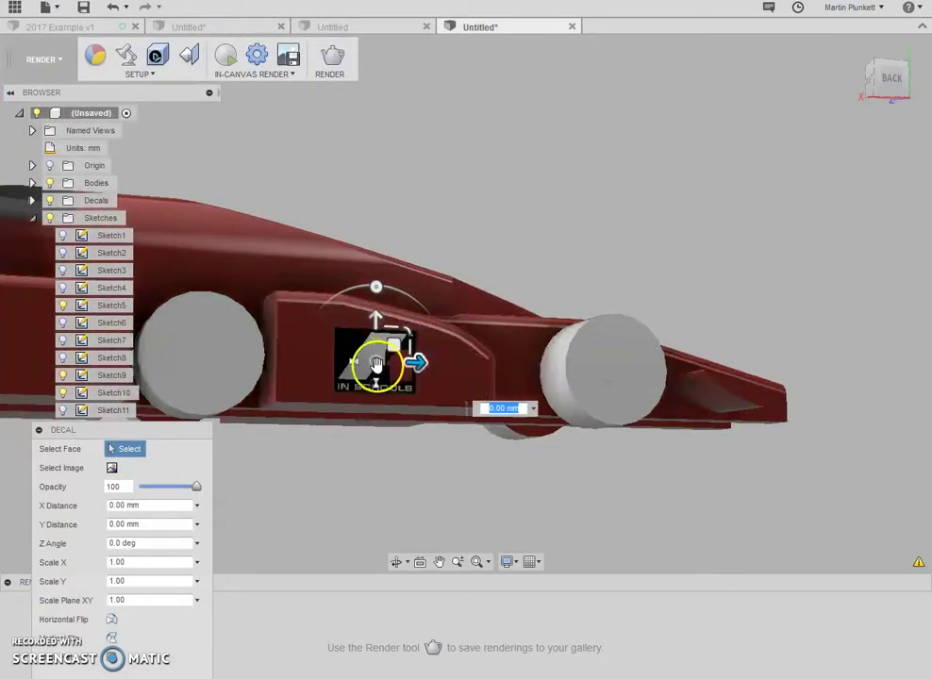
- Move the logo left, enlarge it, nudge it slightly right and up, and commit the decal
drag(374, 375, 332, 366)
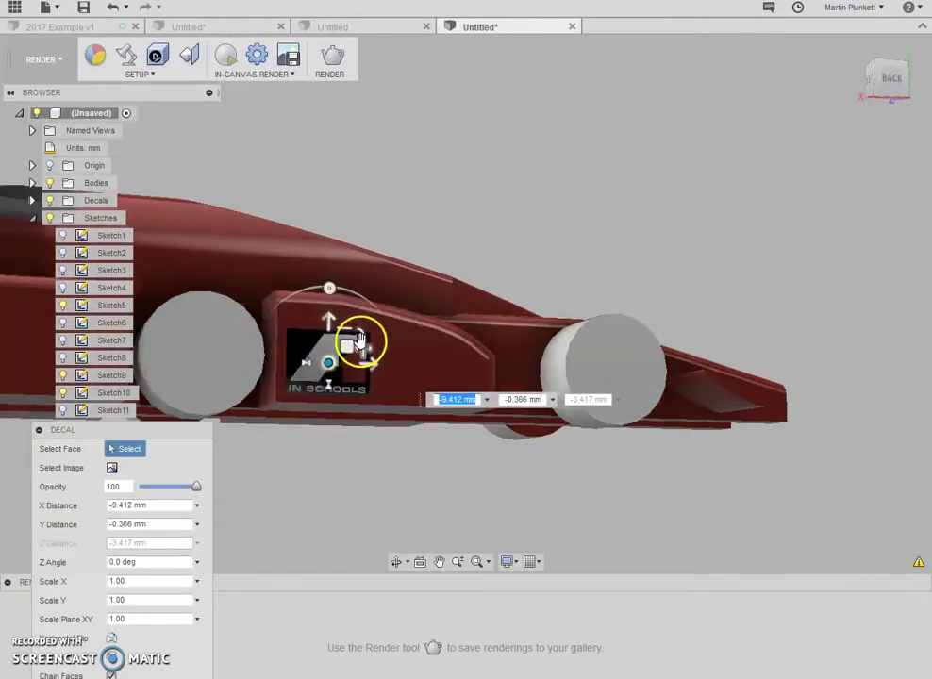
drag(364, 332, 366, 329)
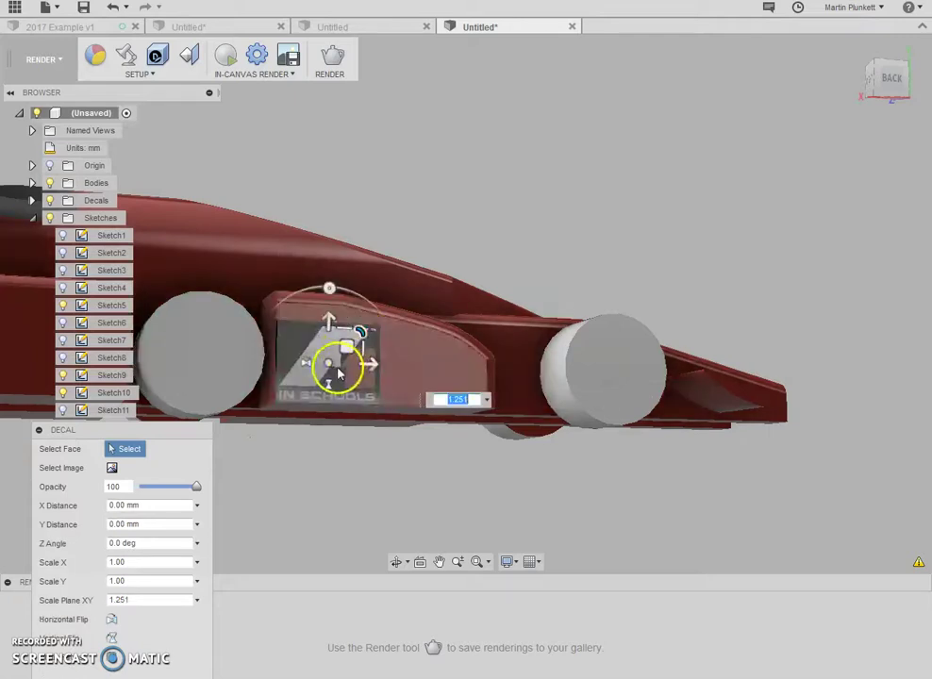
drag(337, 365, 339, 359)
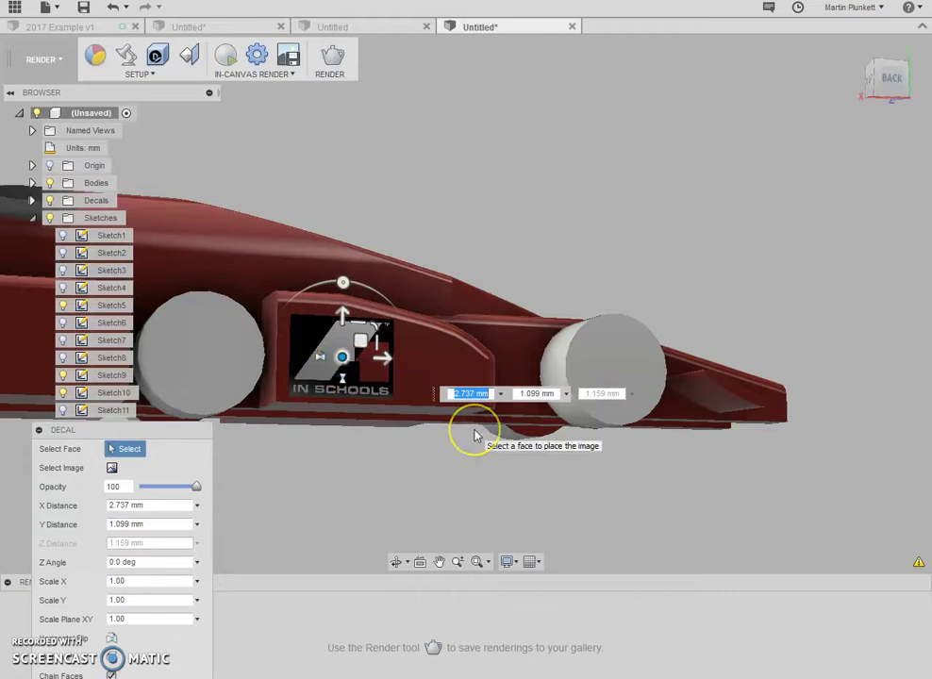
key(Return)
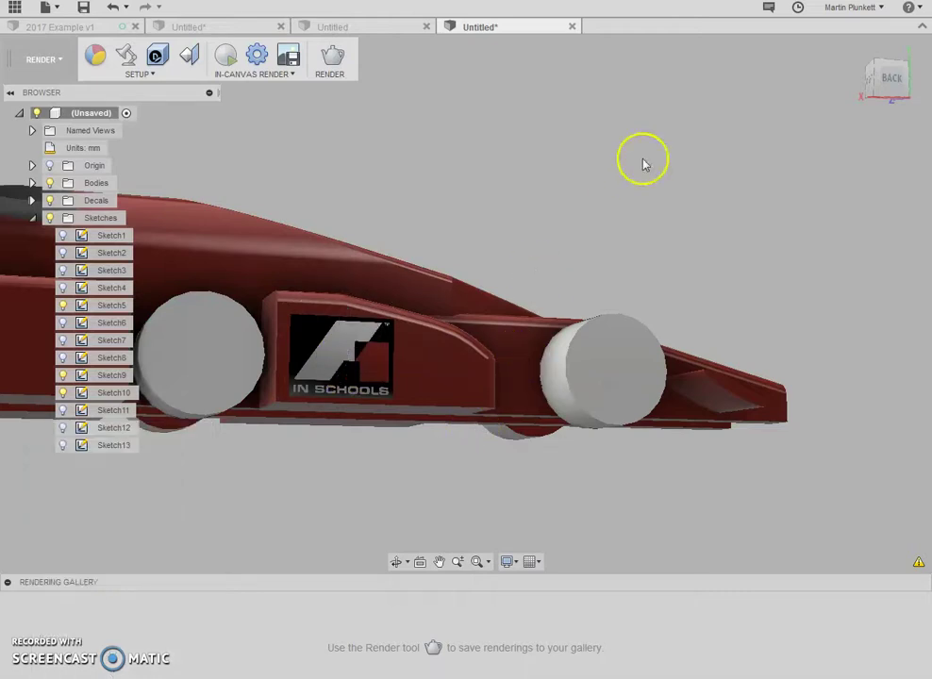
- View the finished car from Home, Front and front-left isometric angles
click(854, 50)
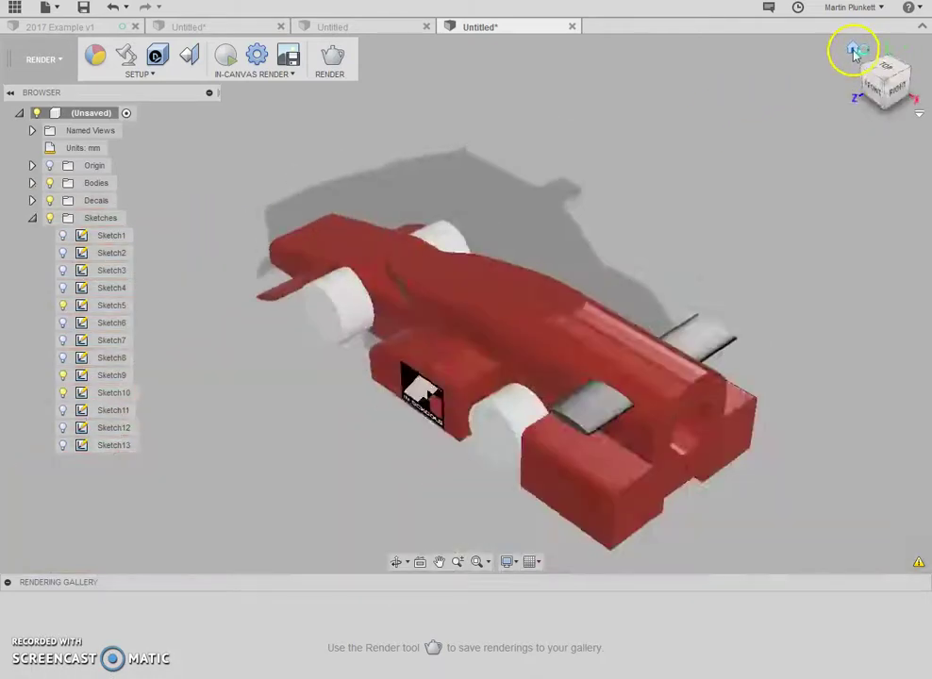
click(887, 90)
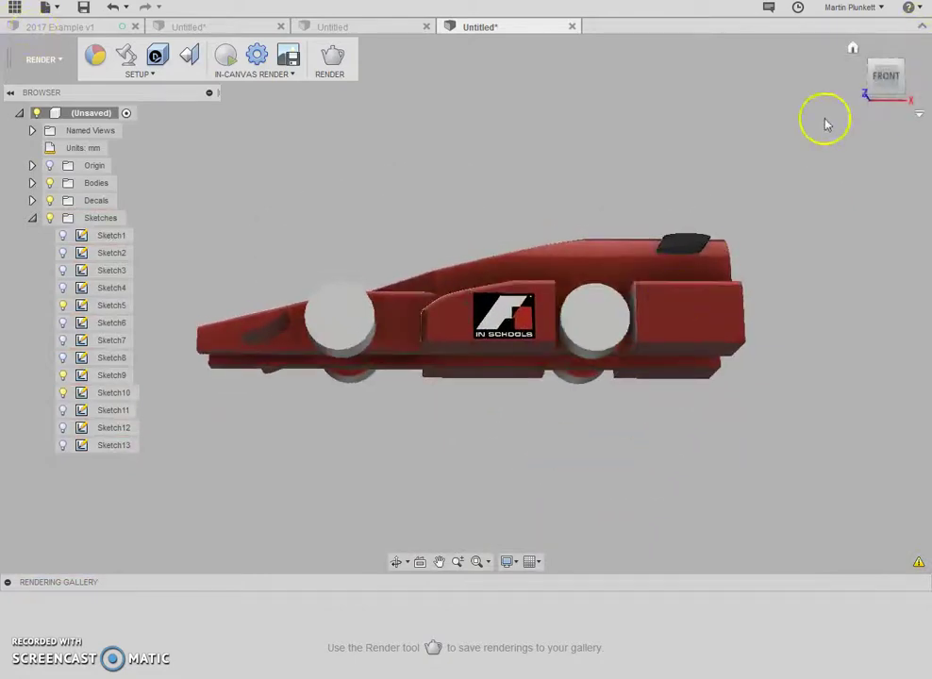
click(874, 66)
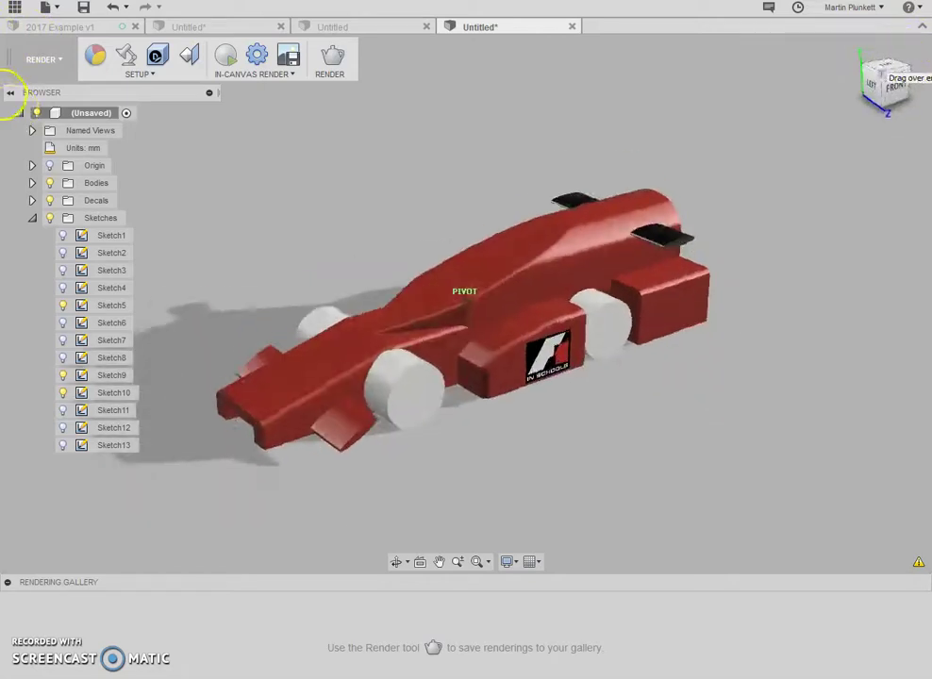
scroll(415, 321, up, 2)
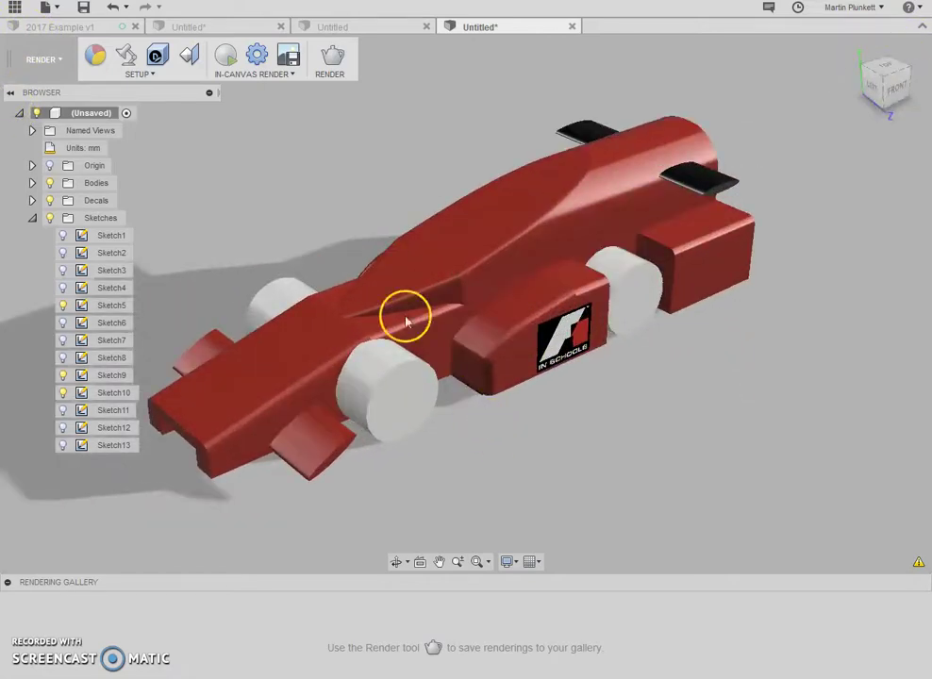
- Start the progressive In-canvas Render of the red car
click(236, 75)
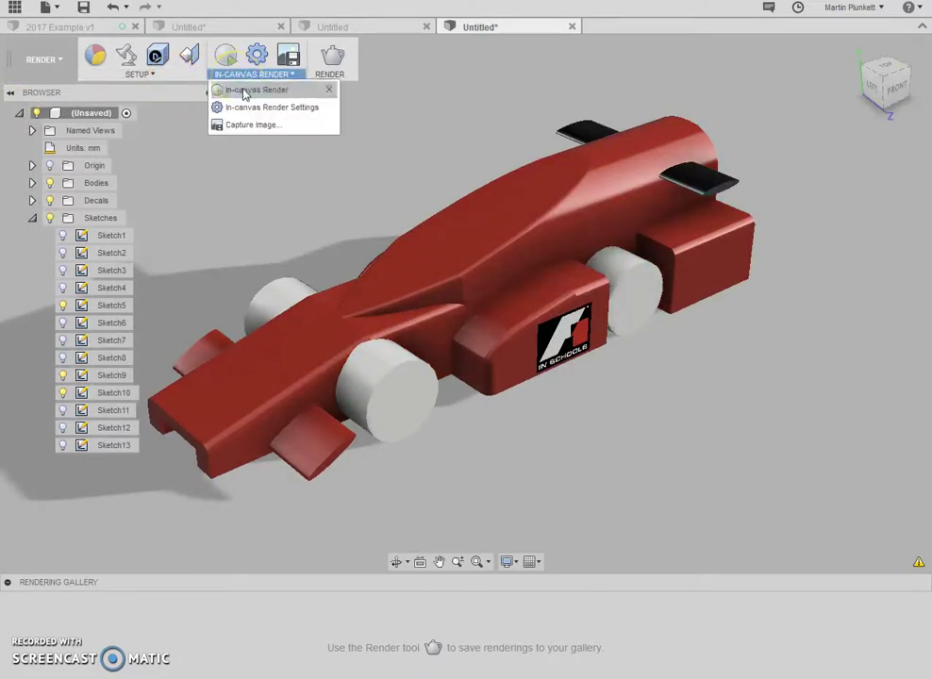
click(247, 90)
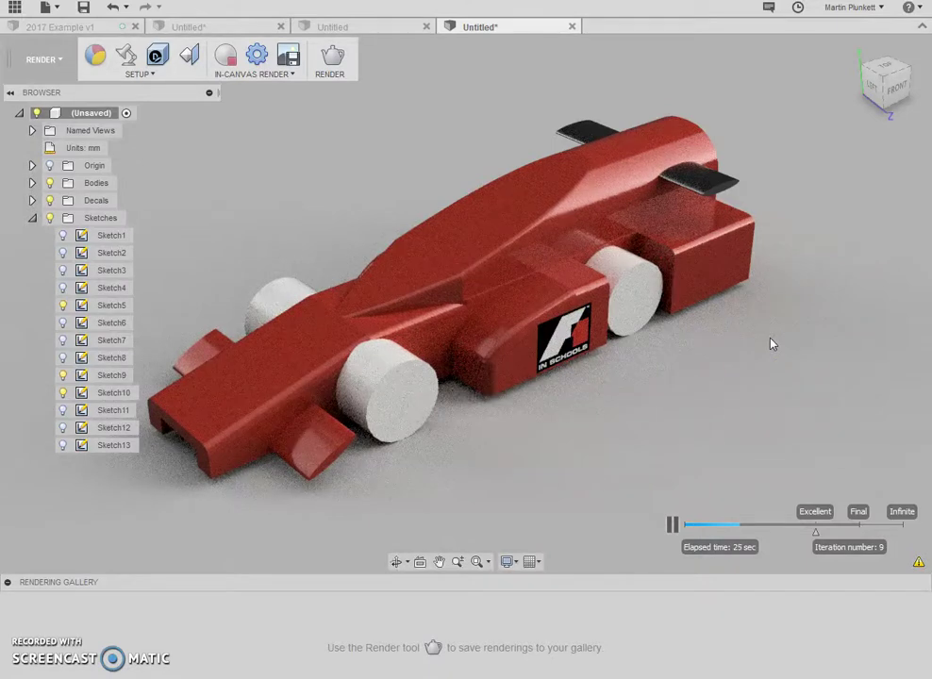
click(541, 318)
- Select the side logo decal on the rendered car, then clear the selection
click(187, 260)
click(387, 381)
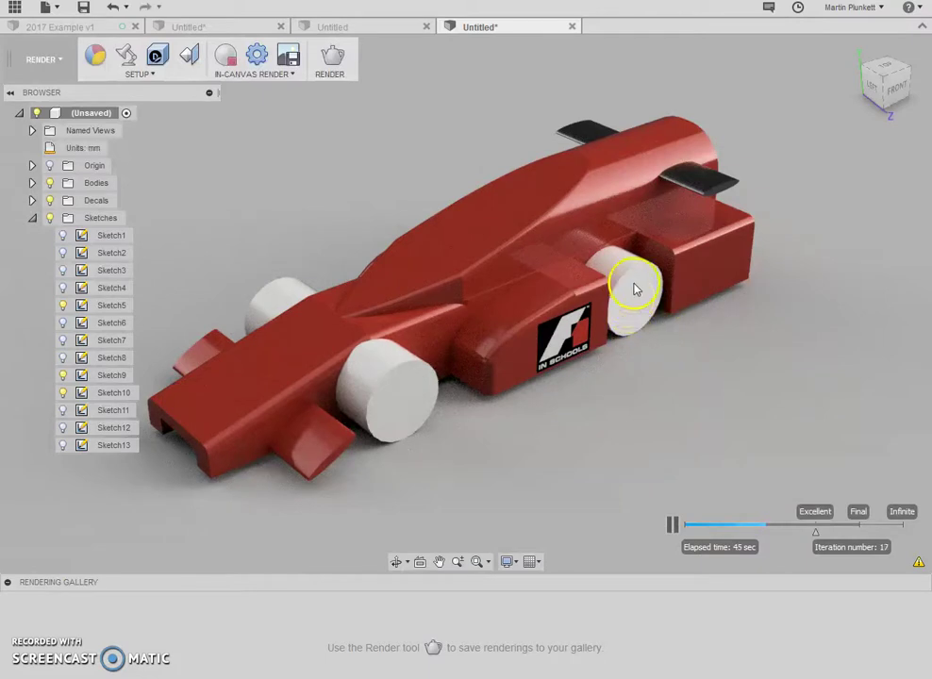
click(562, 341)
click(530, 375)
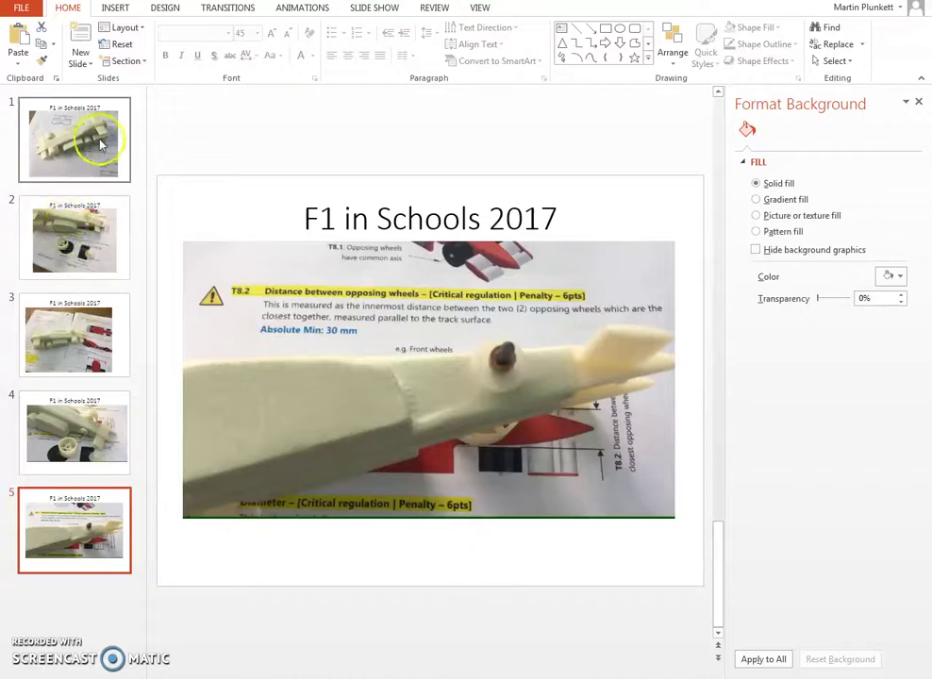
- Browse slides 1 through 5 of the F1 in Schools 2017 deck and play slide 5's wheel video
click(94, 143)
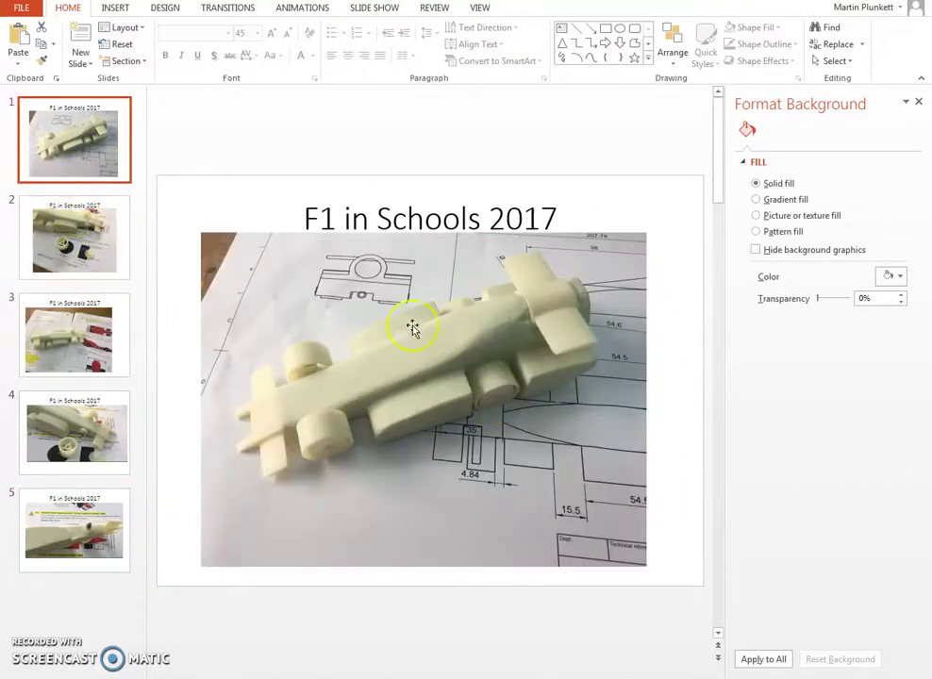
click(78, 201)
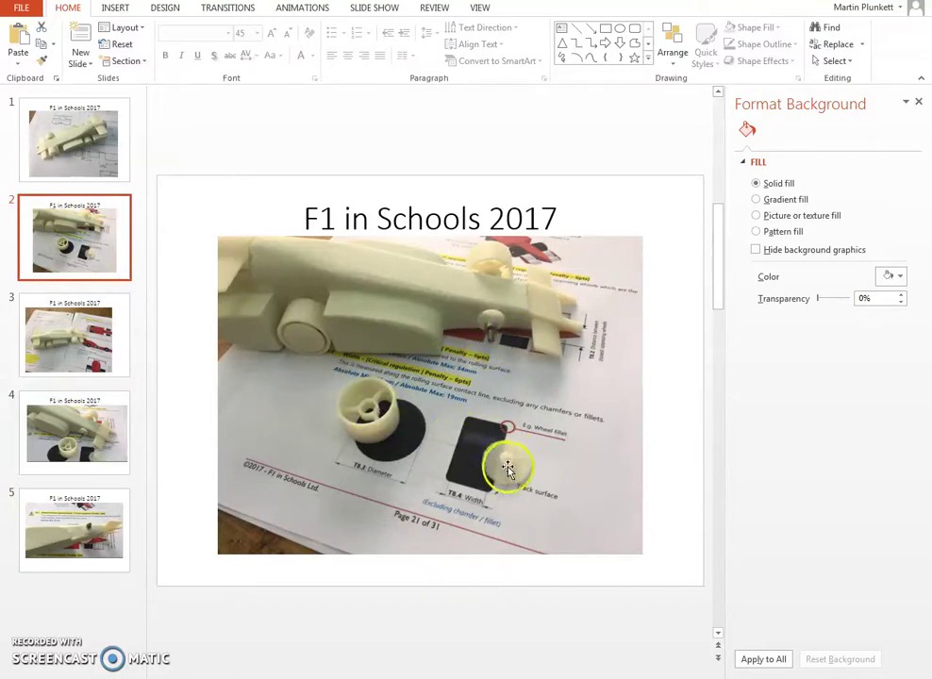
click(99, 335)
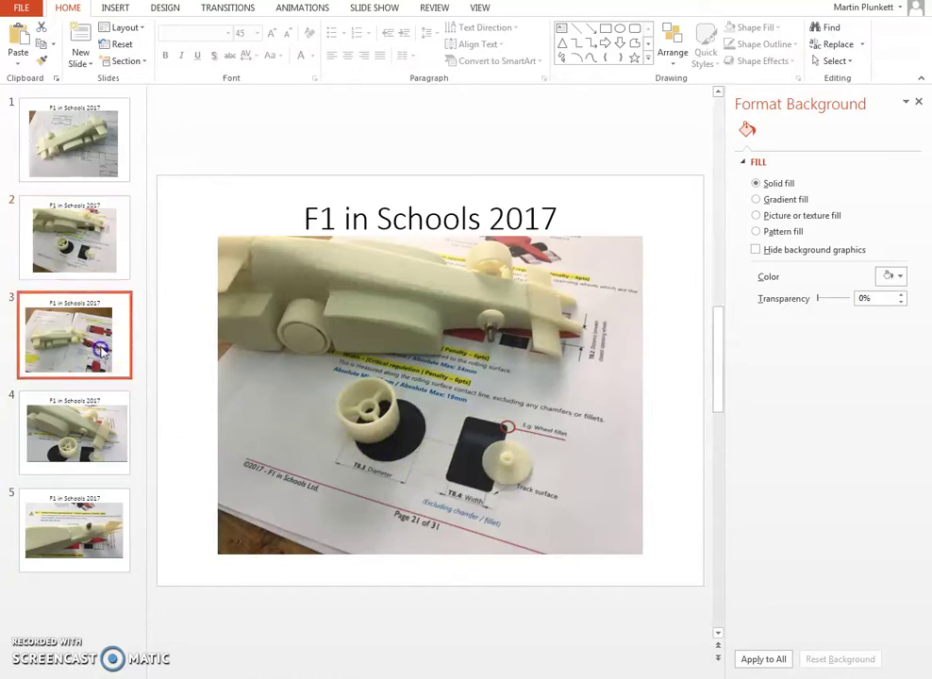
click(94, 436)
click(85, 526)
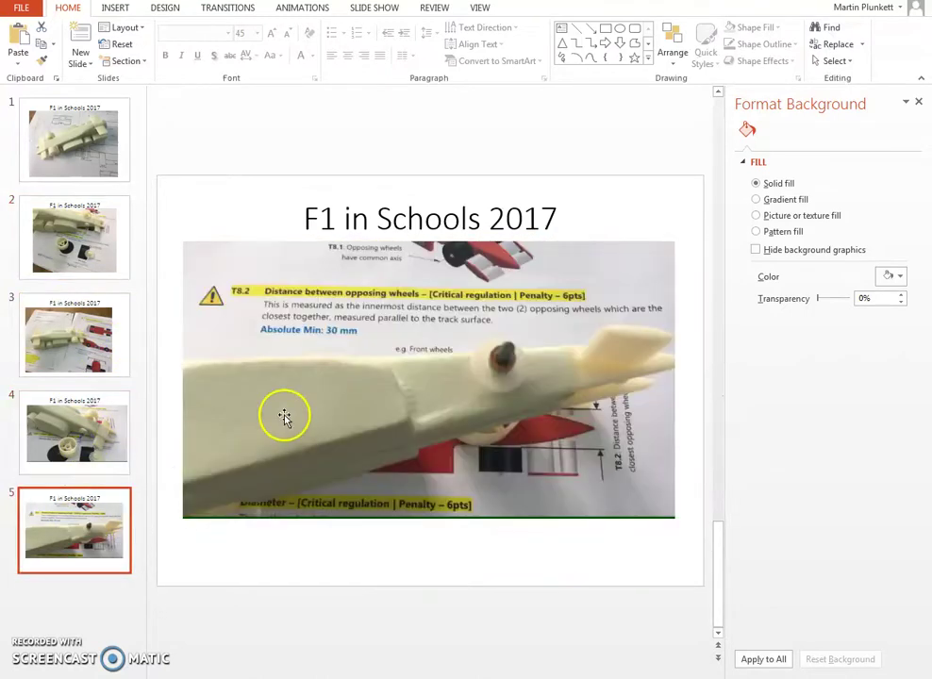
click(432, 416)
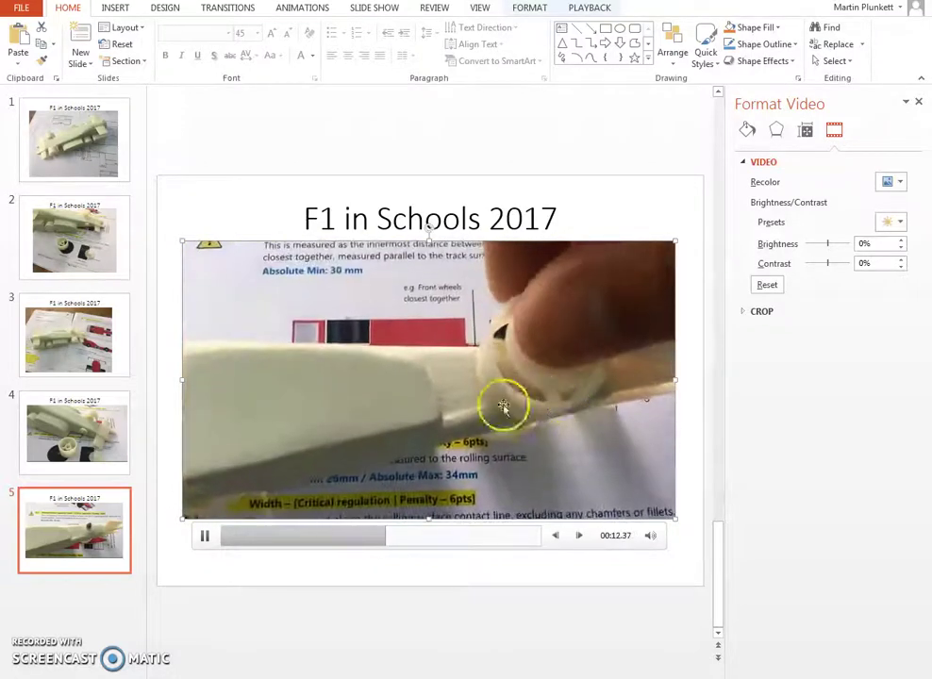
- Play the embedded printed-car and wheels video on slide 4
click(88, 441)
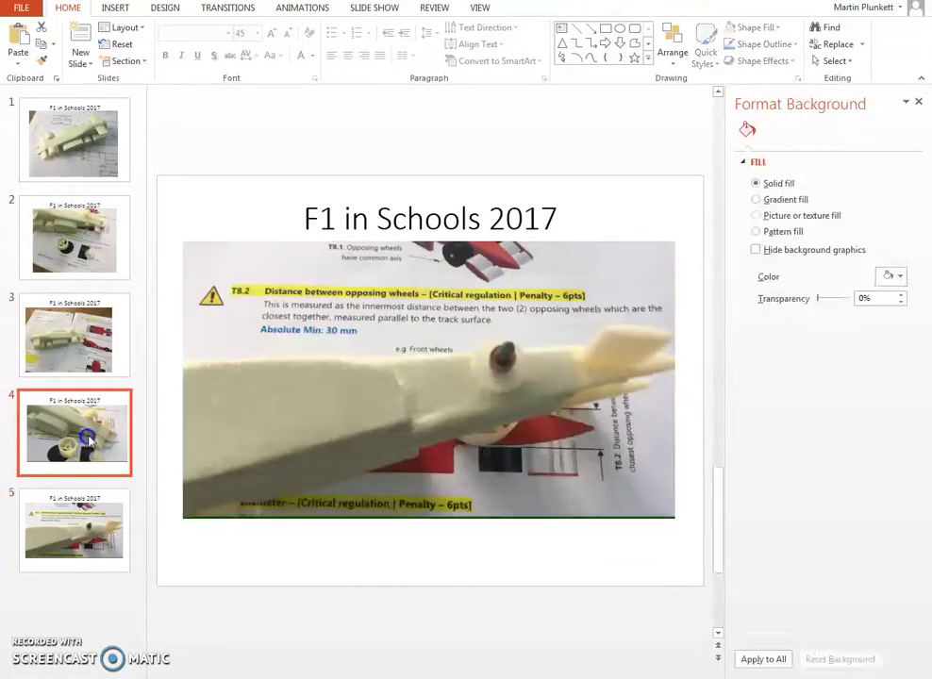
click(294, 403)
click(227, 519)
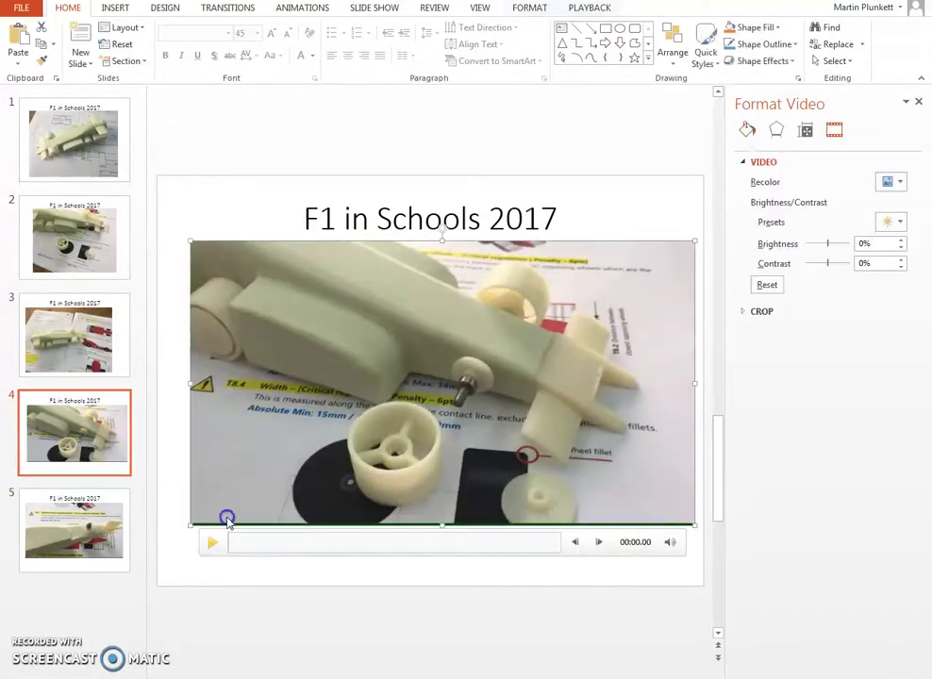
click(516, 370)
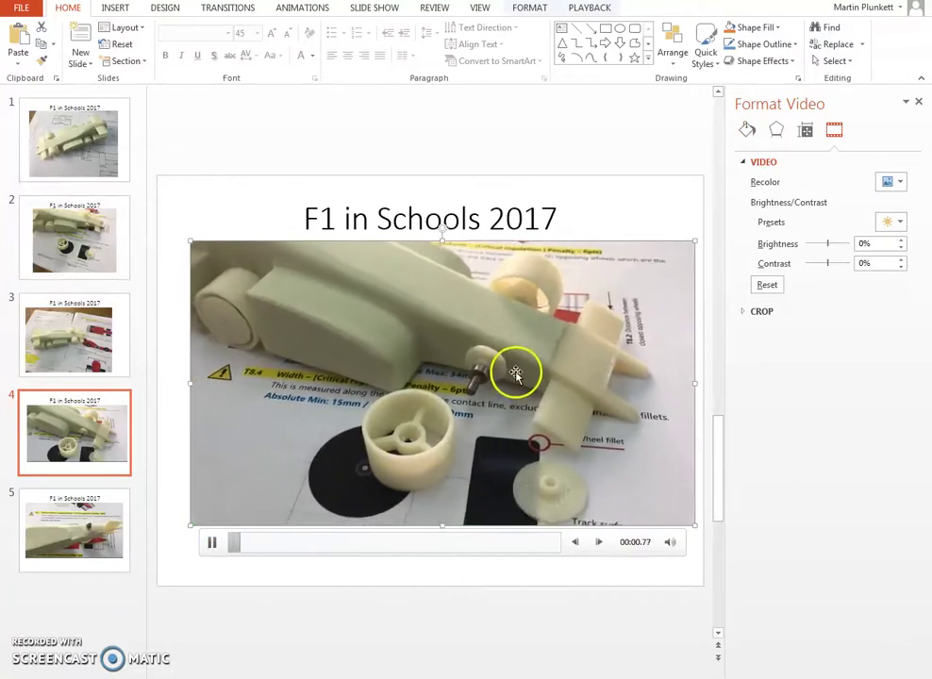